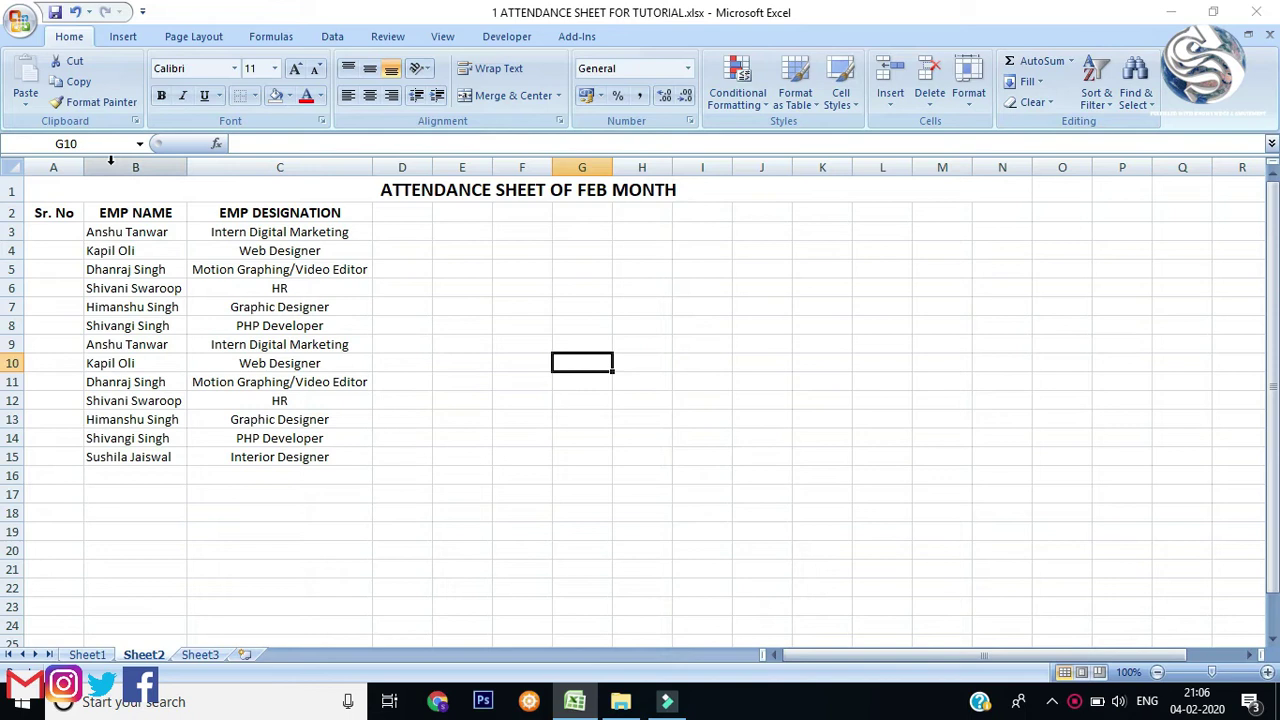
- Enter 1, 2 and 3 in the Sr. No column from A3 and fill the series down to row 15
{"action": "left_click_drag", "start_coordinate": [127, 213], "coordinate": [254, 463]}
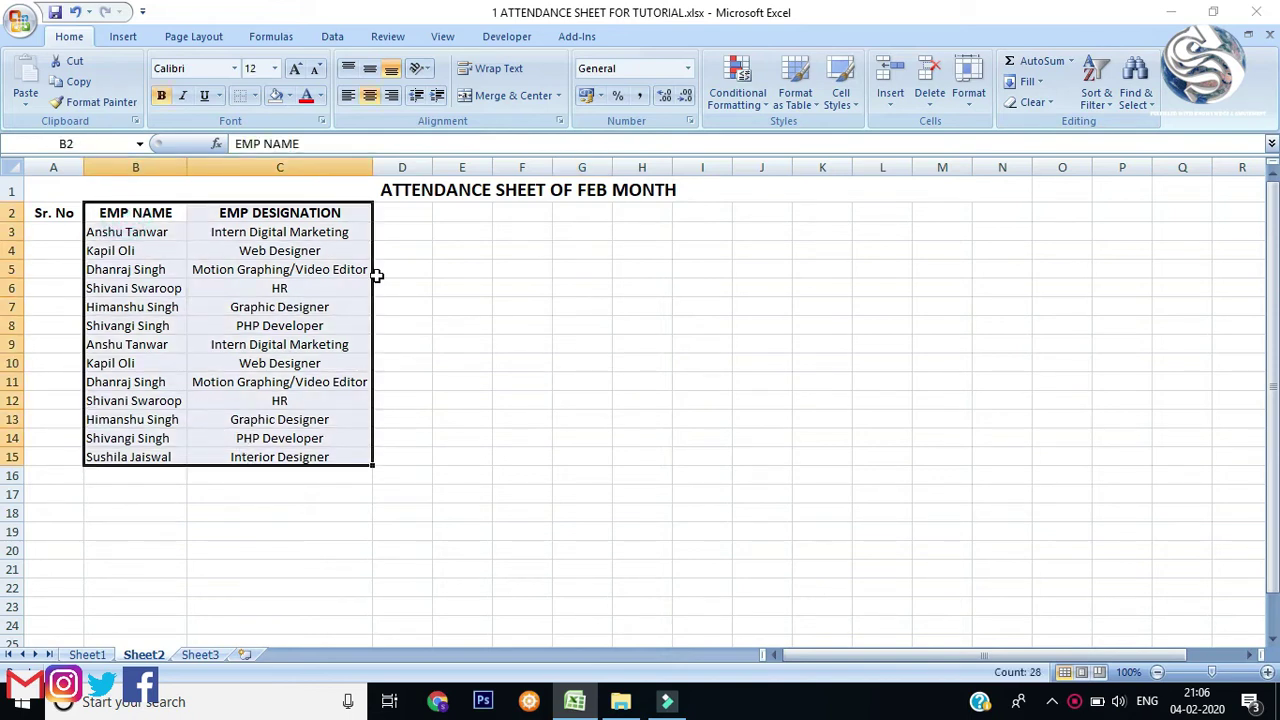
{"action": "left_click", "coordinate": [45, 231]}
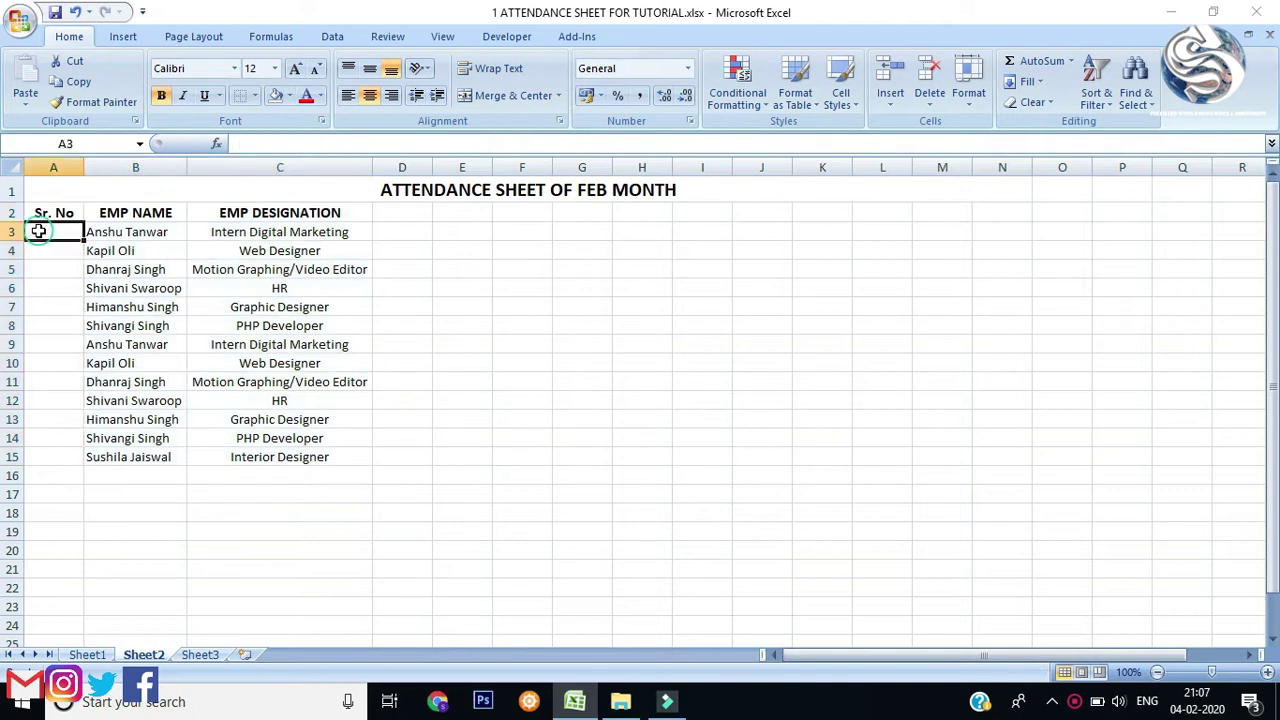
{"action": "type", "text": "1"}
{"action": "key", "text": "Return"}
{"action": "type", "text": "2"}
{"action": "key", "text": "Return"}
{"action": "type", "text": "3"}
{"action": "key", "text": "Return"}
{"action": "left_click_drag", "start_coordinate": [77, 229], "coordinate": [63, 268]}
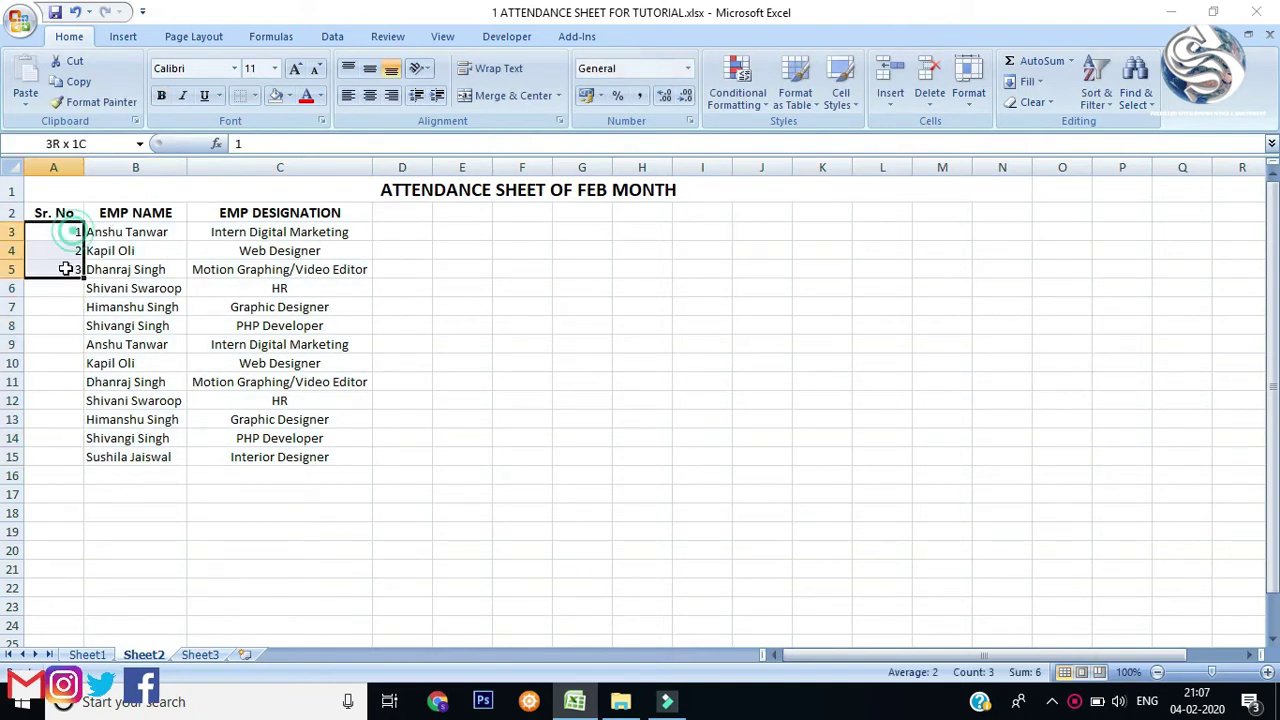
{"action": "double_click", "coordinate": [84, 279]}
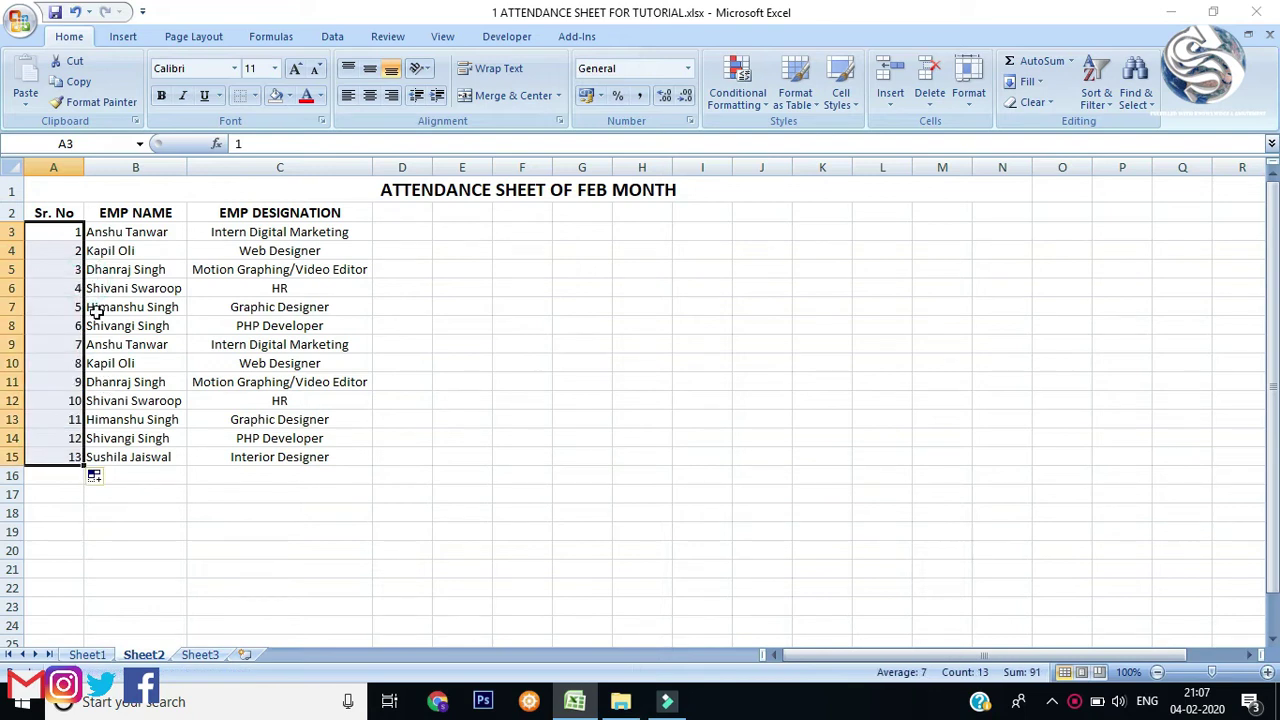
- Refill the Sr. No series down to row 15 from its first three numbers and centre the numbers
{"action": "left_click", "coordinate": [76, 231]}
{"action": "left_click_drag", "start_coordinate": [70, 232], "coordinate": [72, 270]}
{"action": "double_click", "coordinate": [84, 277]}
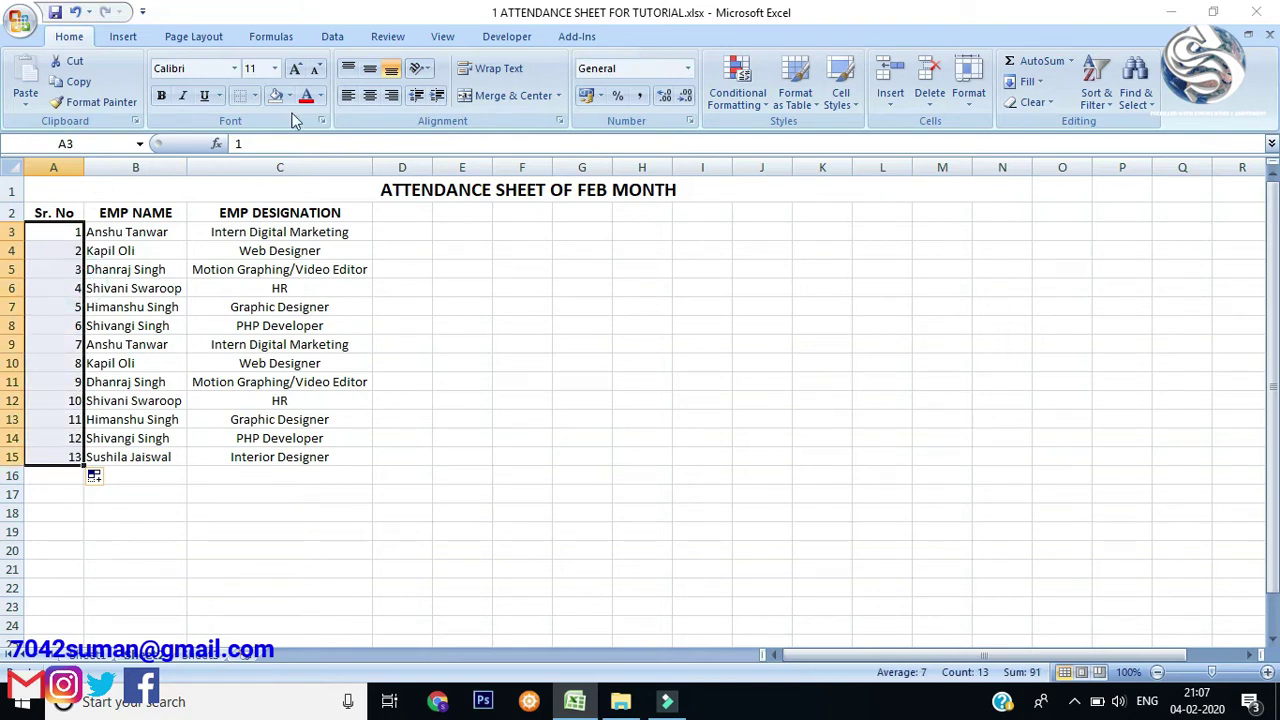
{"action": "left_click", "coordinate": [369, 95]}
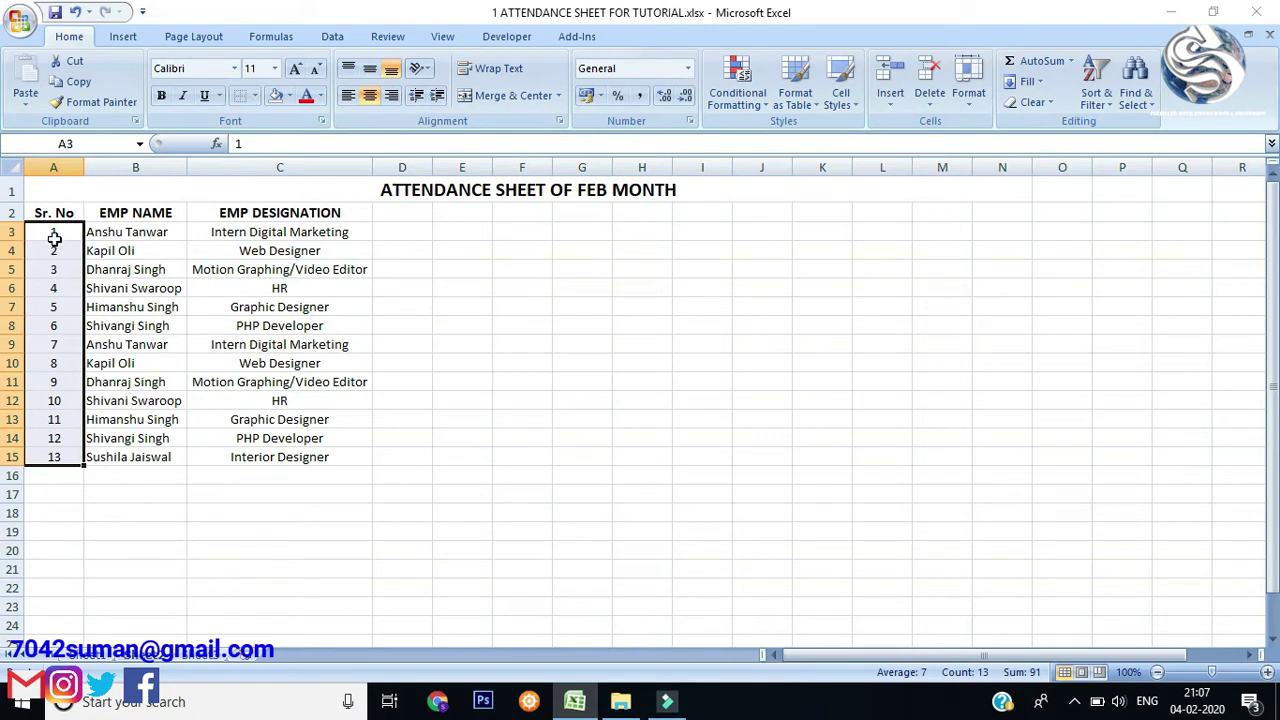
- Apply a linear fill series in columns with step value 1 to the serial numbers in A3:A5
{"action": "left_click_drag", "start_coordinate": [70, 232], "coordinate": [75, 252]}
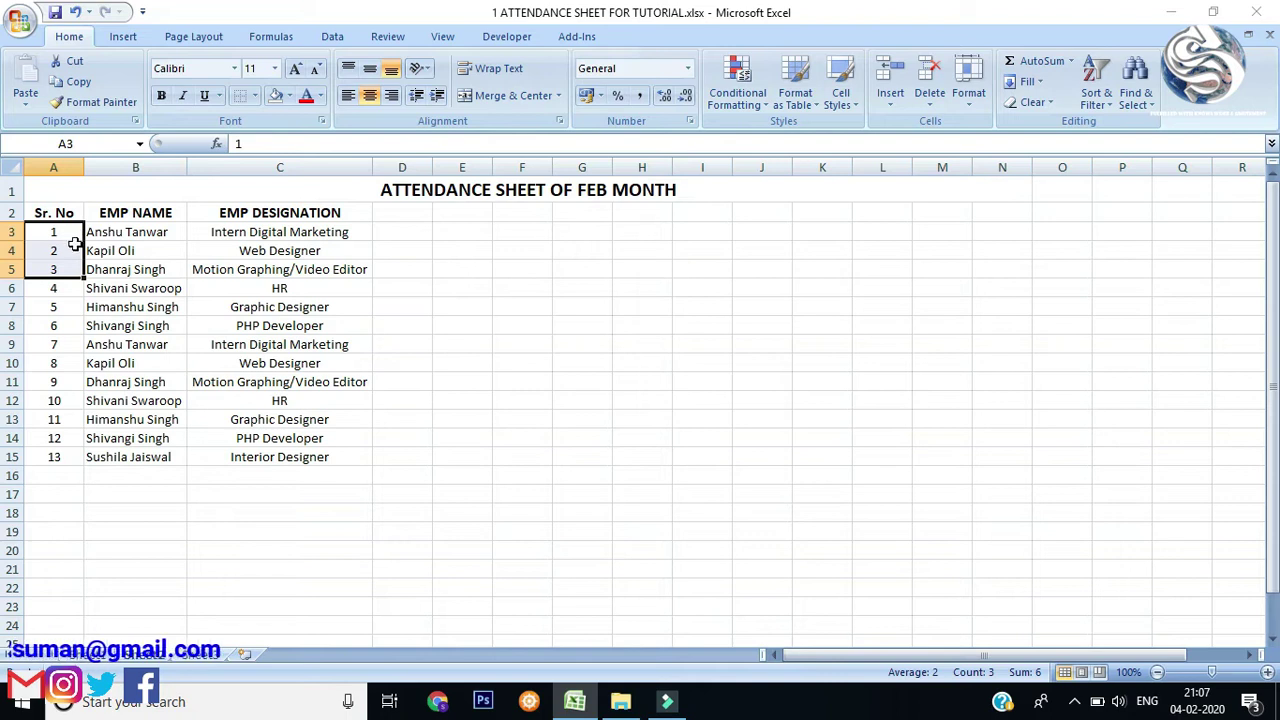
{"action": "left_click", "coordinate": [1071, 61]}
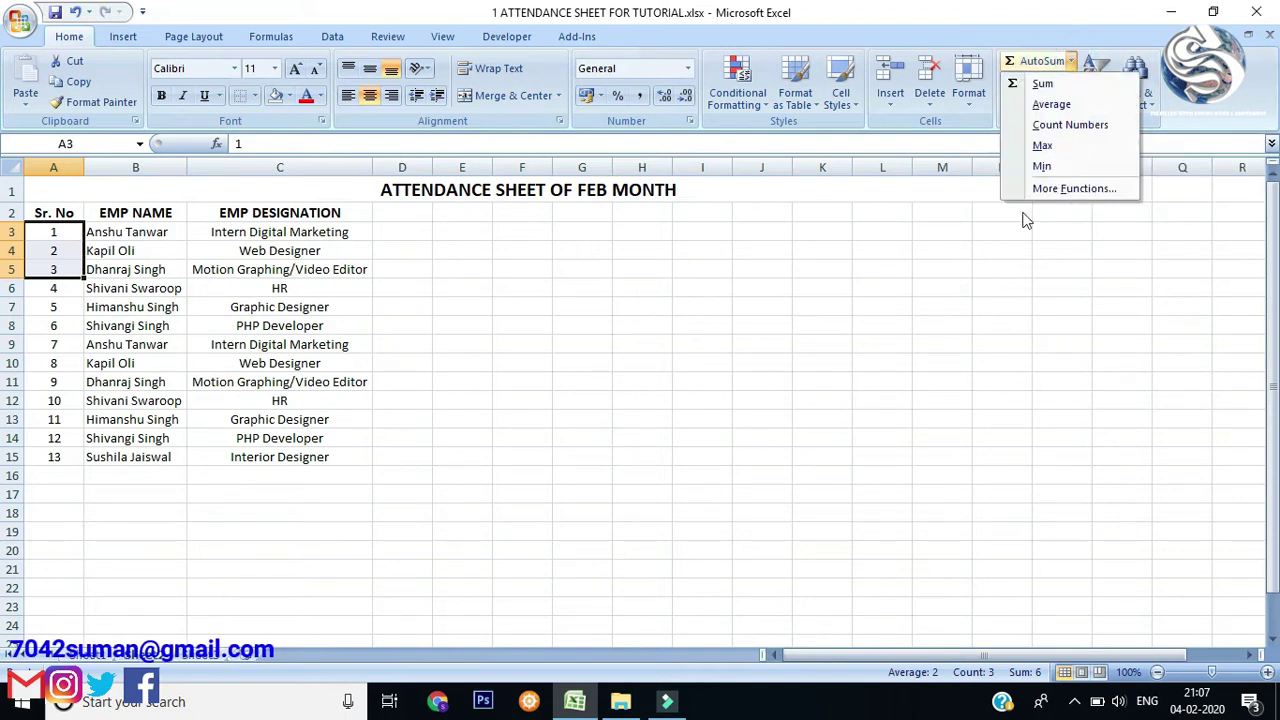
{"action": "left_click", "coordinate": [1025, 81]}
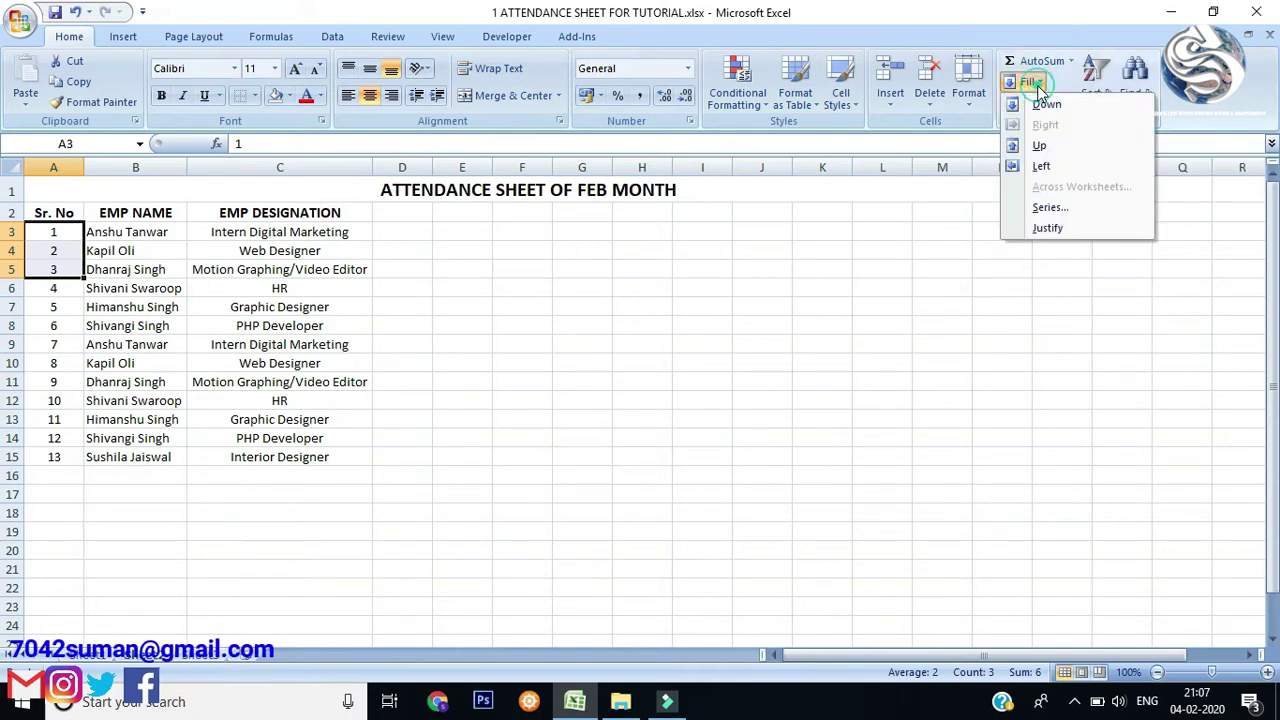
{"action": "left_click", "coordinate": [1048, 208]}
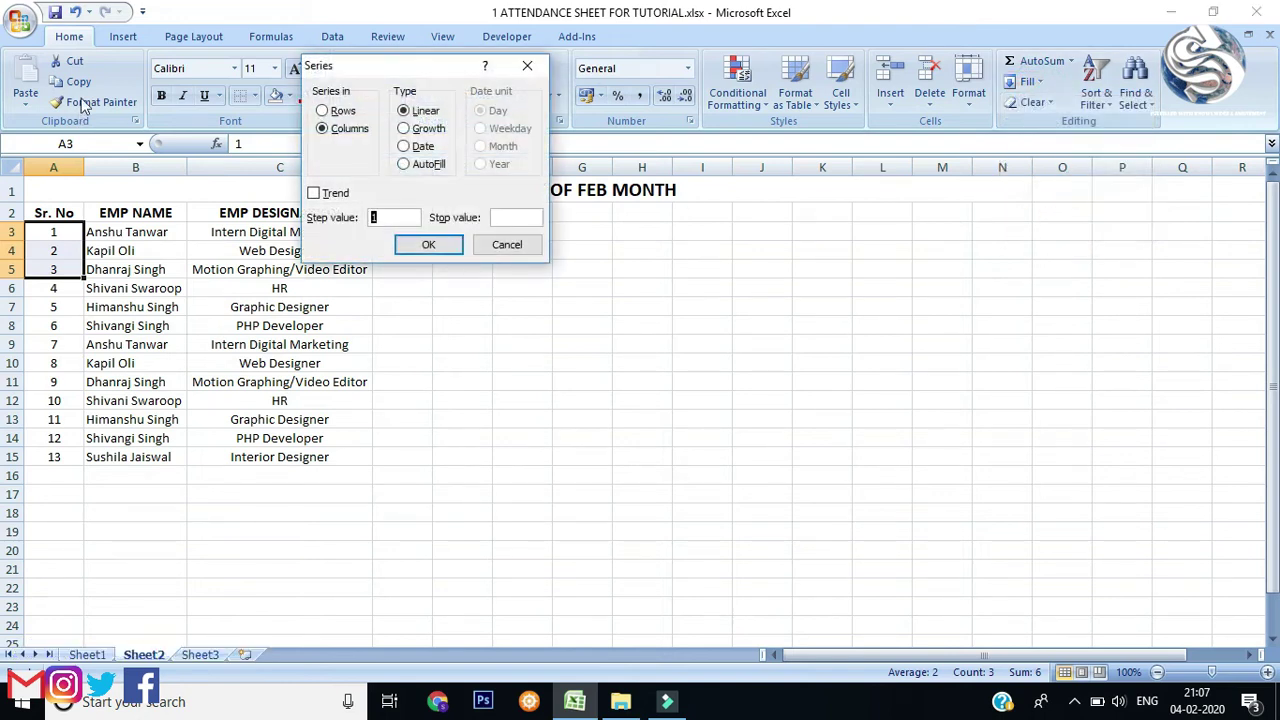
{"action": "left_click", "coordinate": [410, 114]}
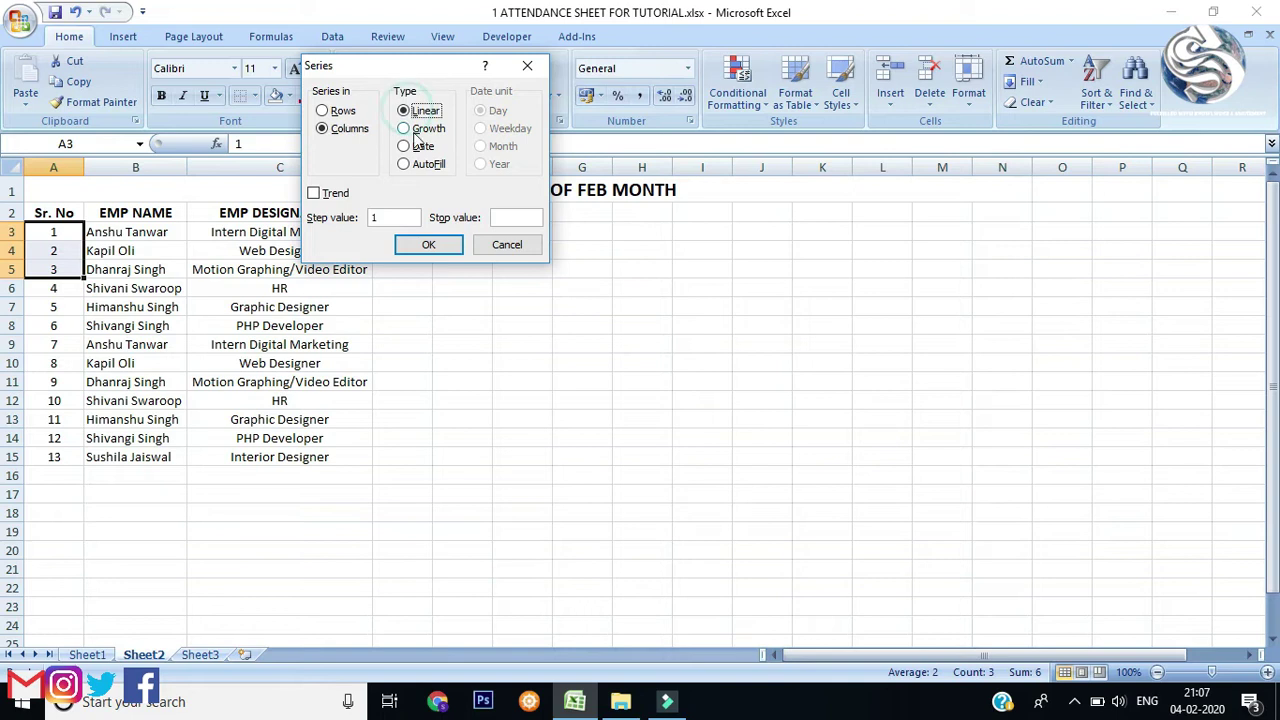
{"action": "left_click", "coordinate": [420, 249]}
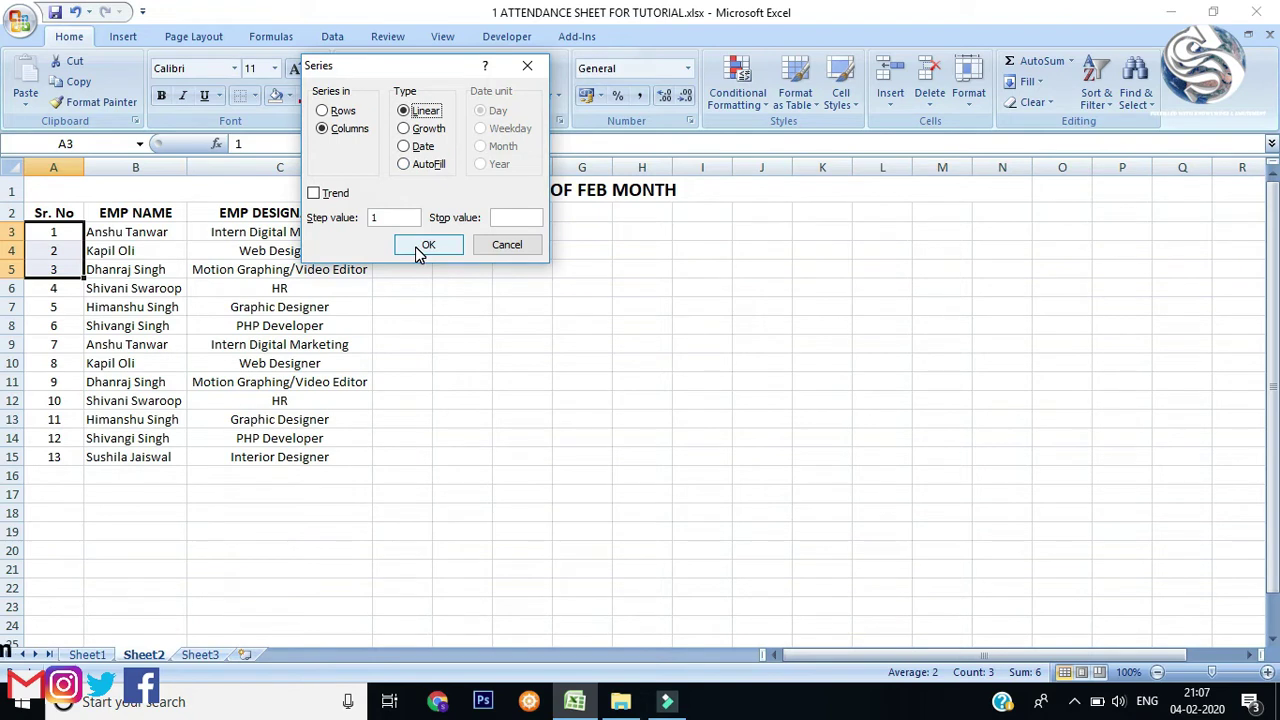
{"action": "left_click", "coordinate": [420, 249]}
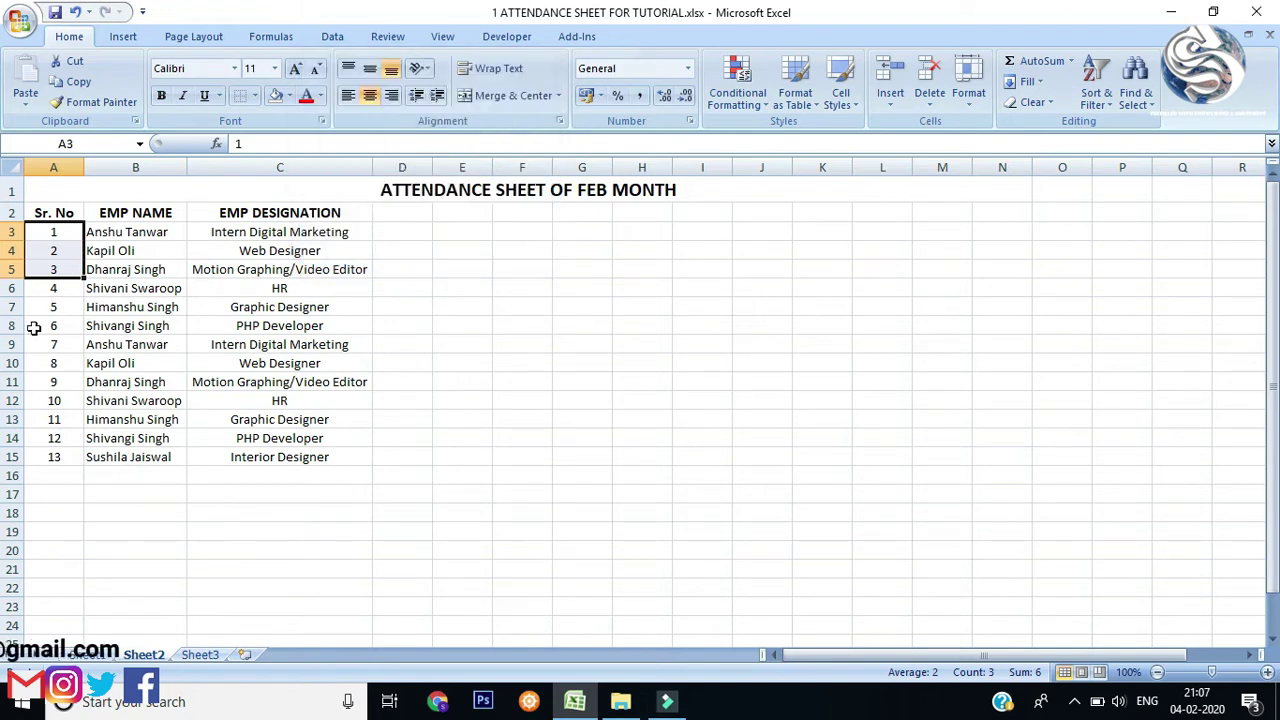
{"action": "left_click", "coordinate": [62, 307]}
{"action": "left_click_drag", "start_coordinate": [60, 231], "coordinate": [64, 457]}
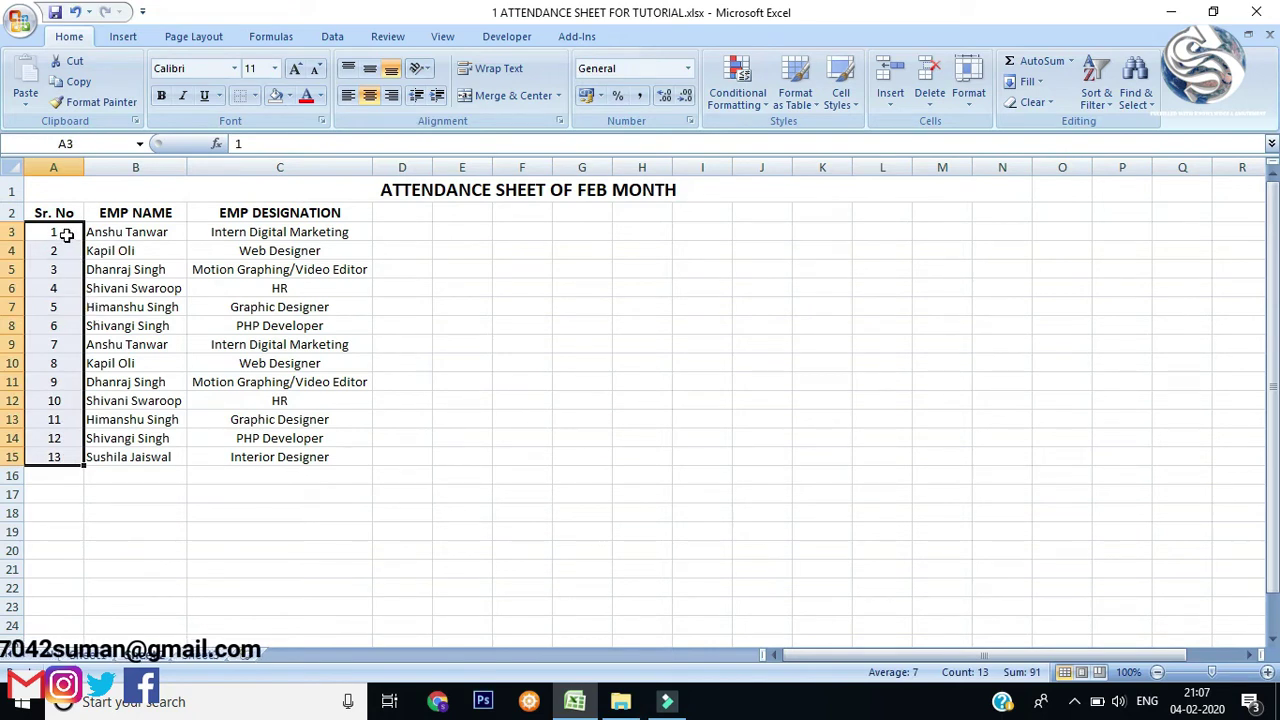
{"action": "left_click", "coordinate": [280, 305]}
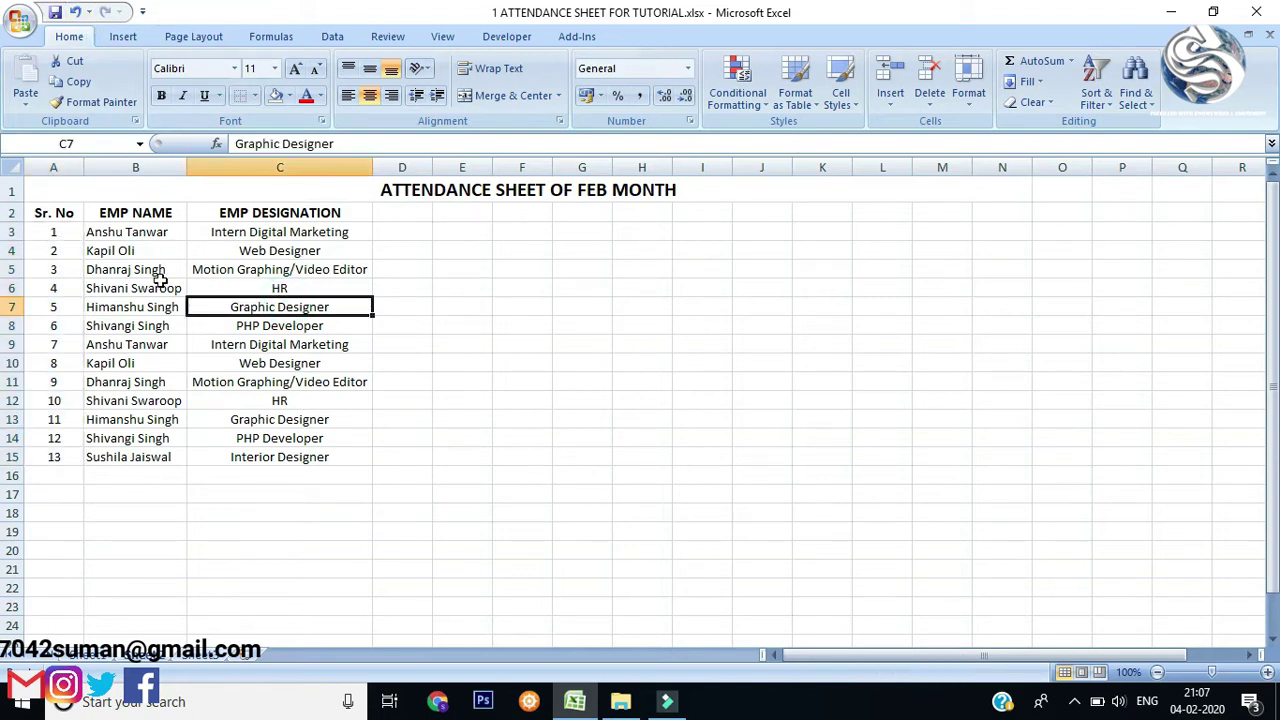
- Remove the bold formatting from the merged sheet title in row 1 and restore it
{"action": "left_click", "coordinate": [365, 189]}
{"action": "key", "text": "ctrl+b"}
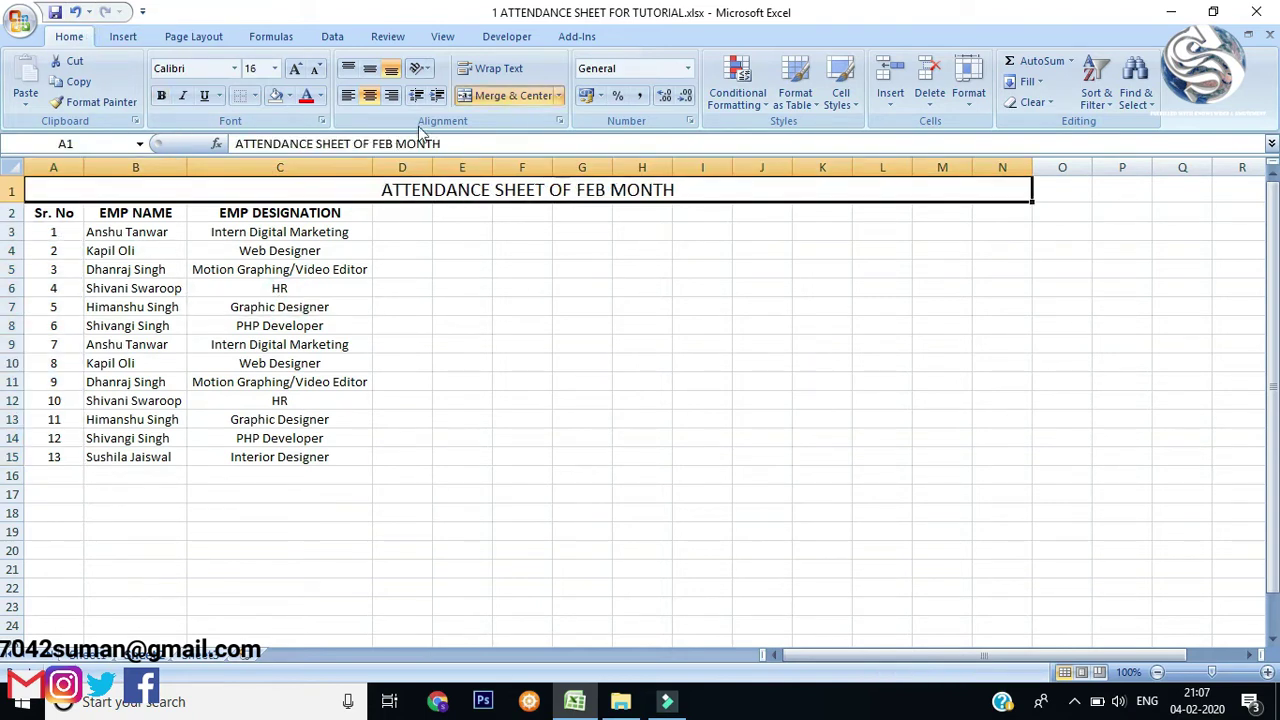
{"action": "key", "text": "ctrl+b"}
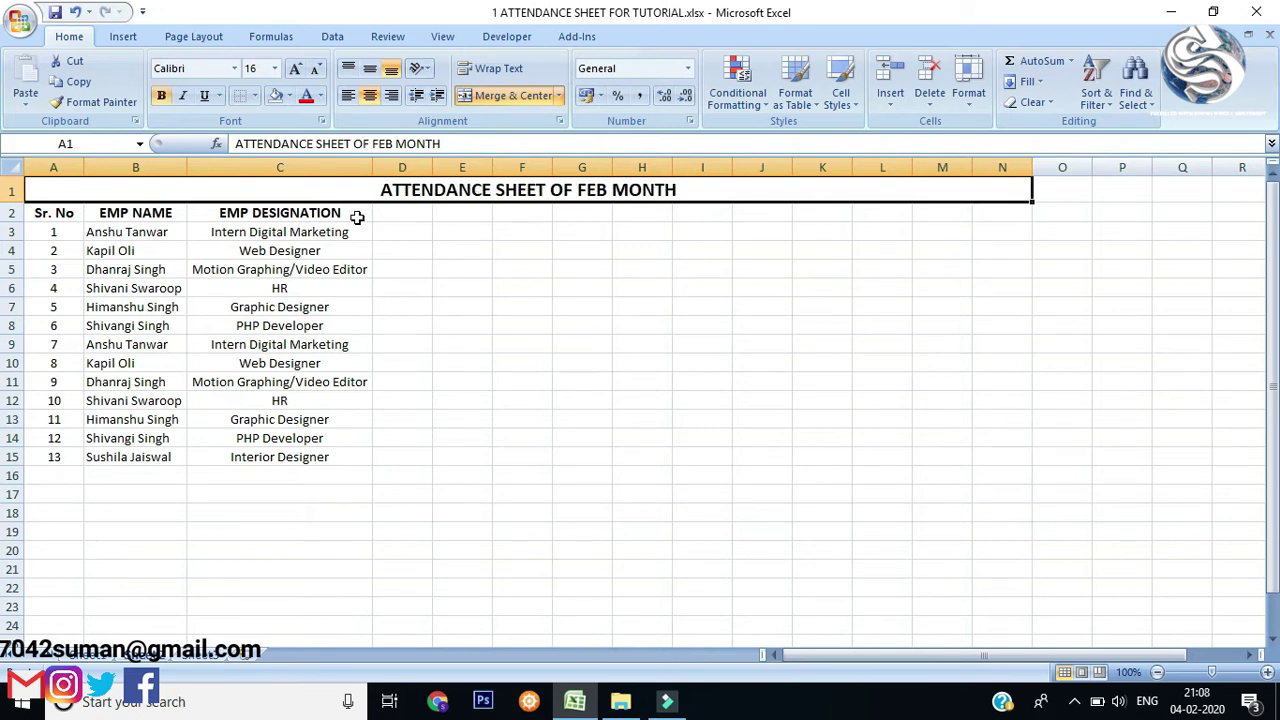
- Check February 2020 in the system calendar and enter 1-FEB-20 as the first date header in D2
{"action": "left_click", "coordinate": [403, 215]}
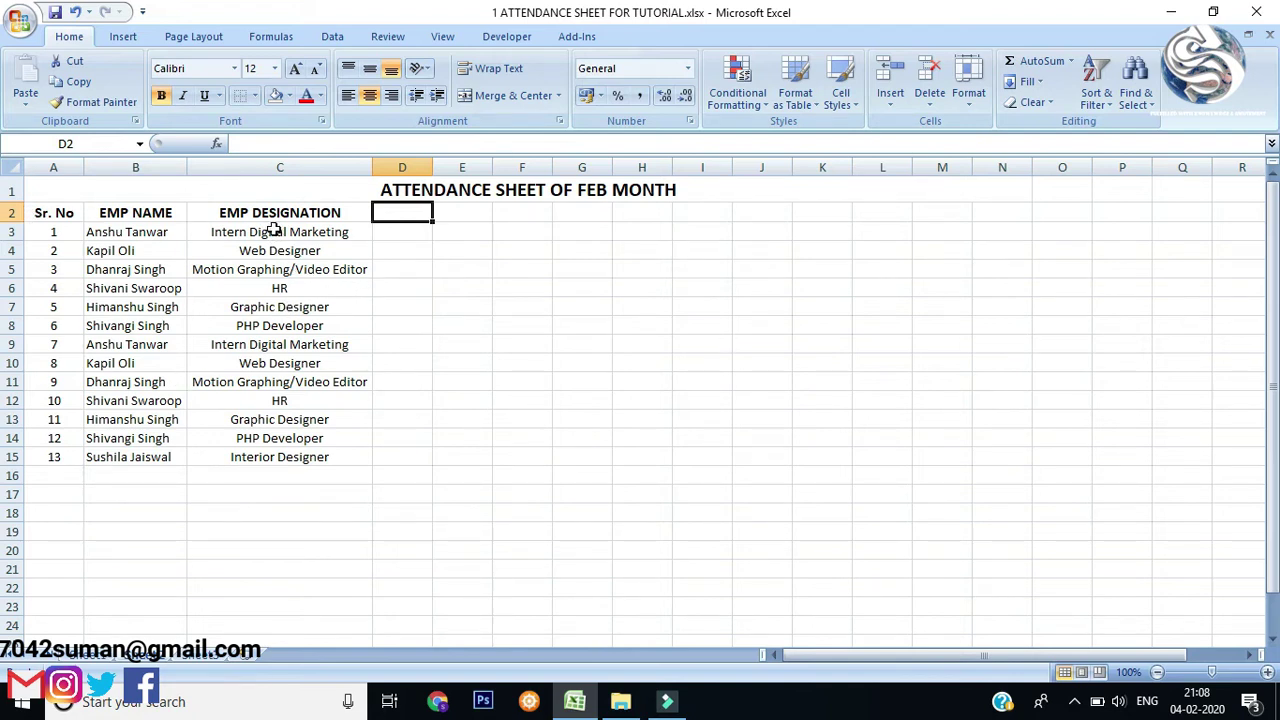
{"action": "mouse_move", "coordinate": [1205, 700]}
{"action": "left_click", "coordinate": [1190, 705]}
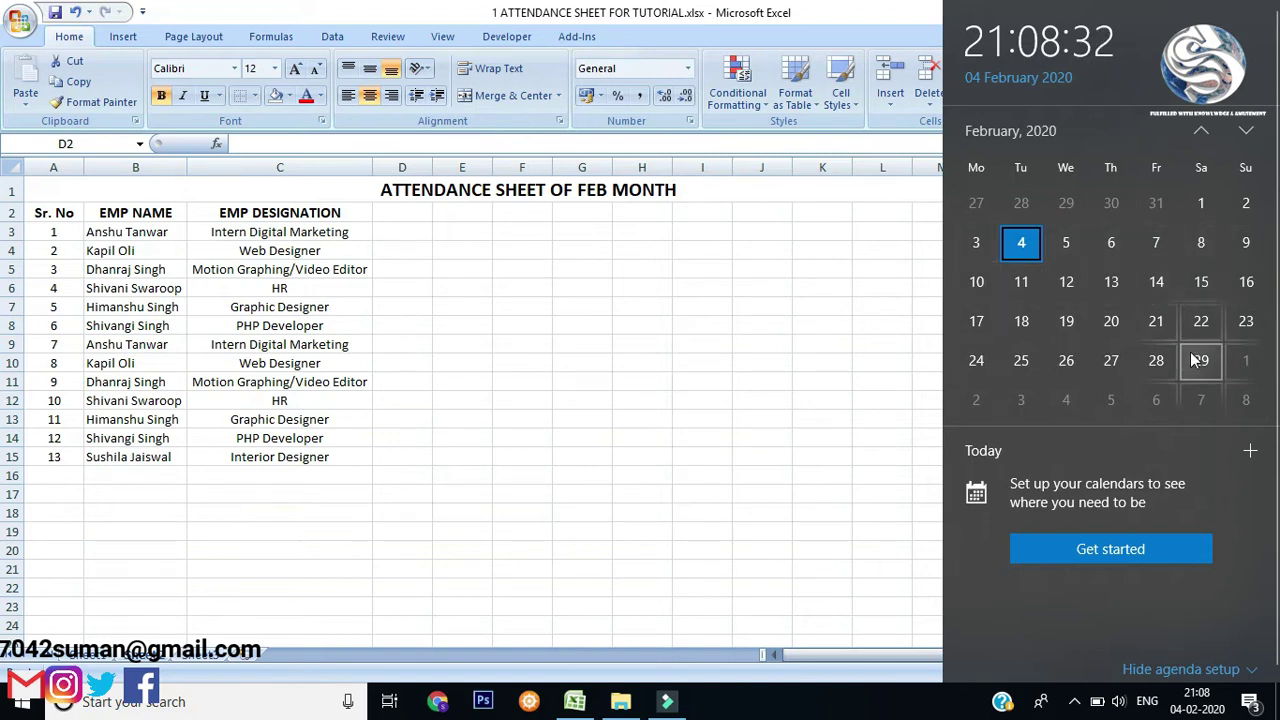
{"action": "left_click", "coordinate": [101, 528]}
{"action": "type", "text": "1-"}
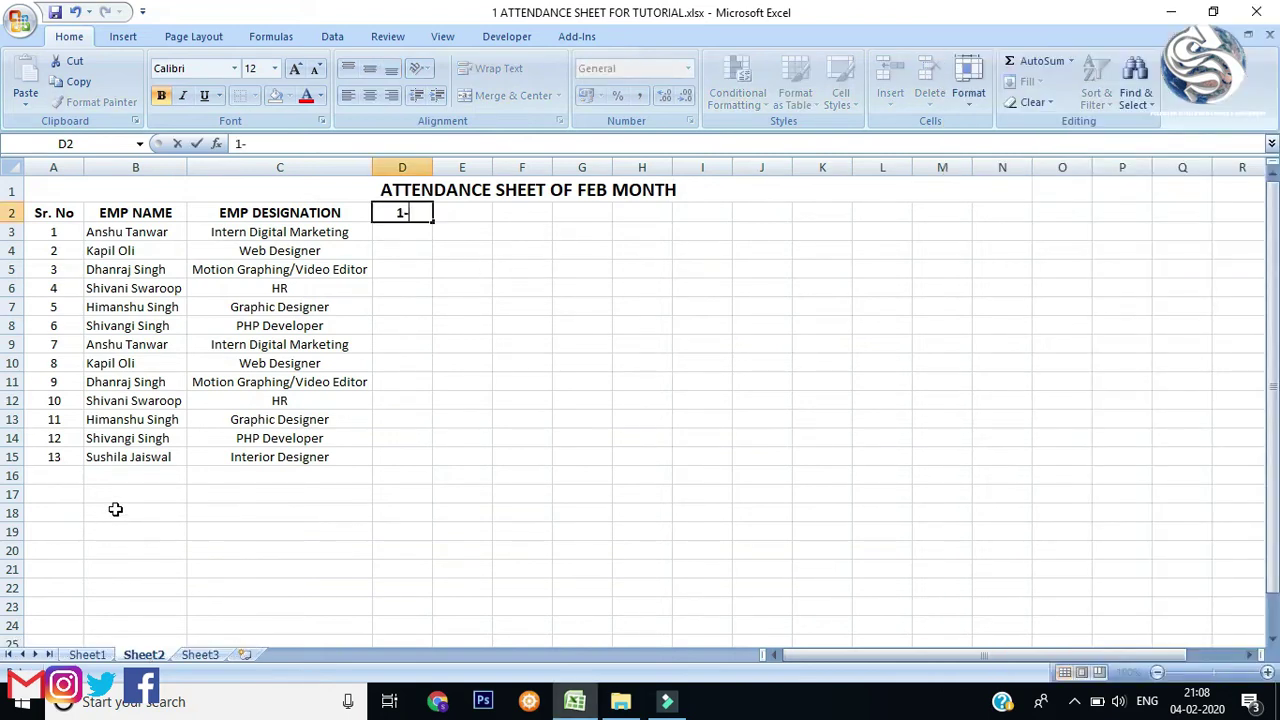
{"action": "type", "text": "fEB"}
{"action": "key", "text": "BackSpace"}
{"action": "key", "text": "BackSpace"}
{"action": "type", "text": "EB-20"}
{"action": "key", "text": "Return"}
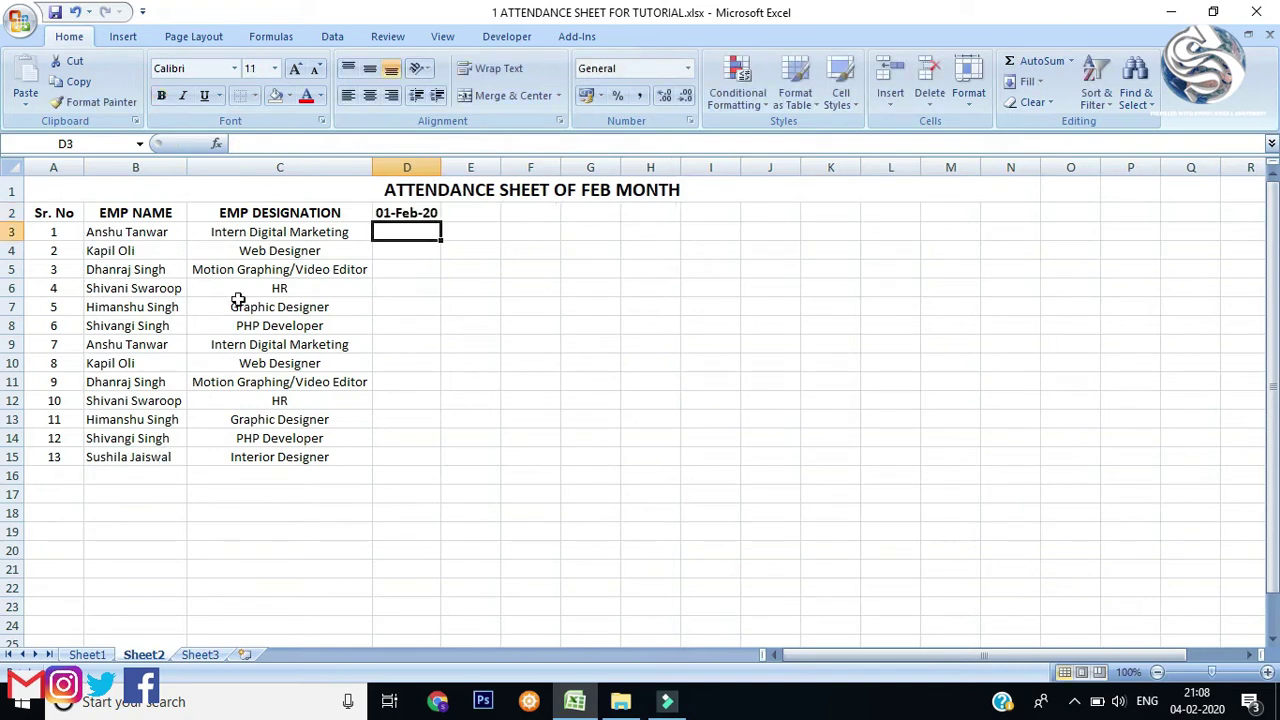
- Enter 2-FEB-20 in E2 as the second date header
{"action": "left_click", "coordinate": [471, 210]}
{"action": "type", "text": "2"}
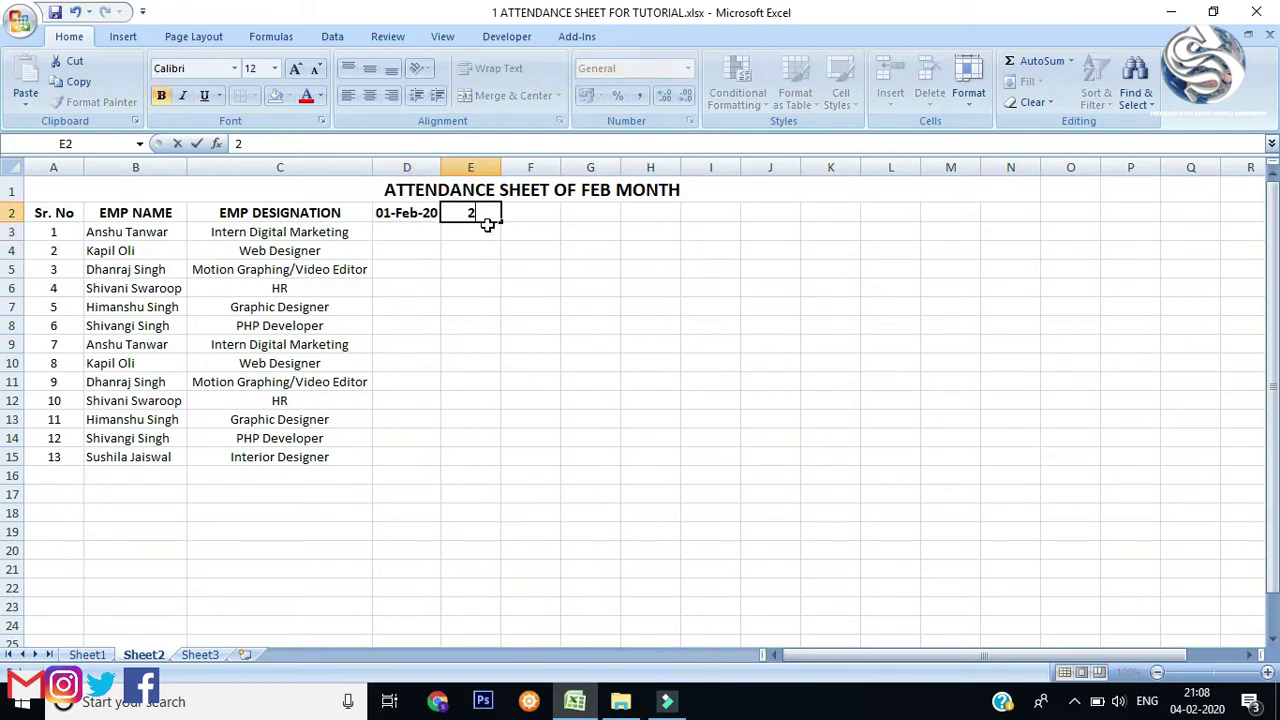
{"action": "type", "text": "-FEB"}
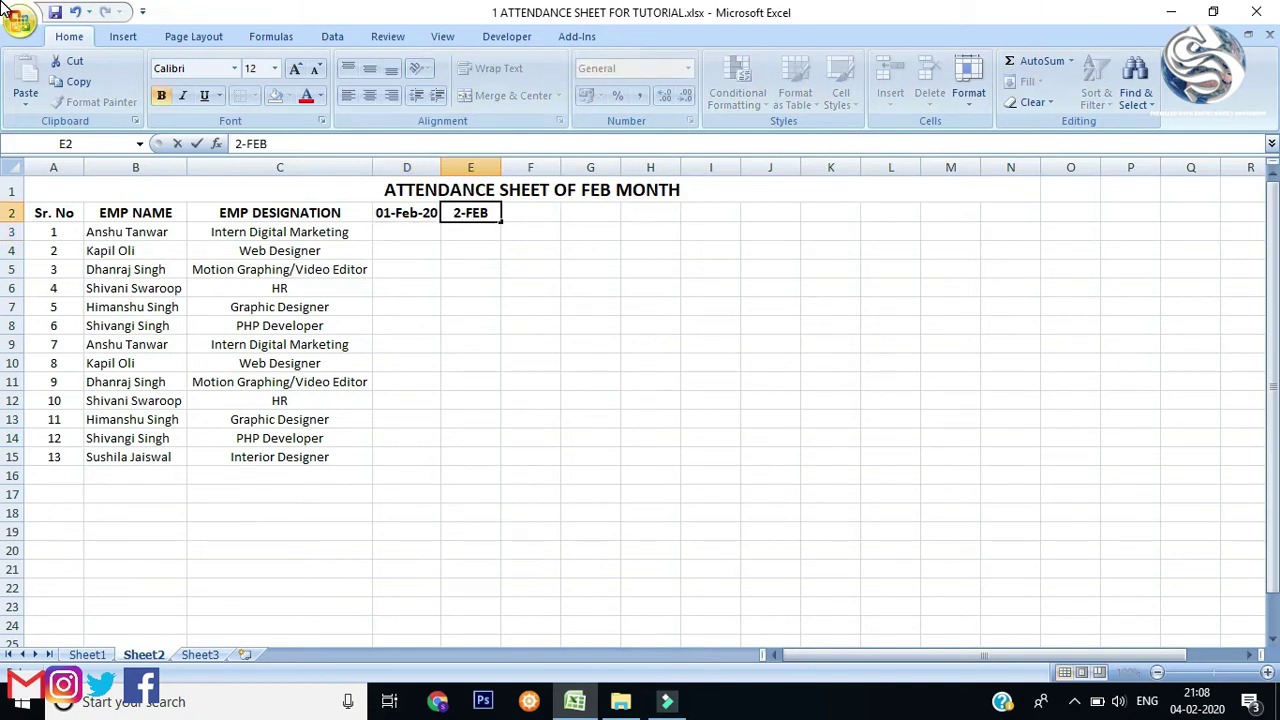
{"action": "type", "text": "-20"}
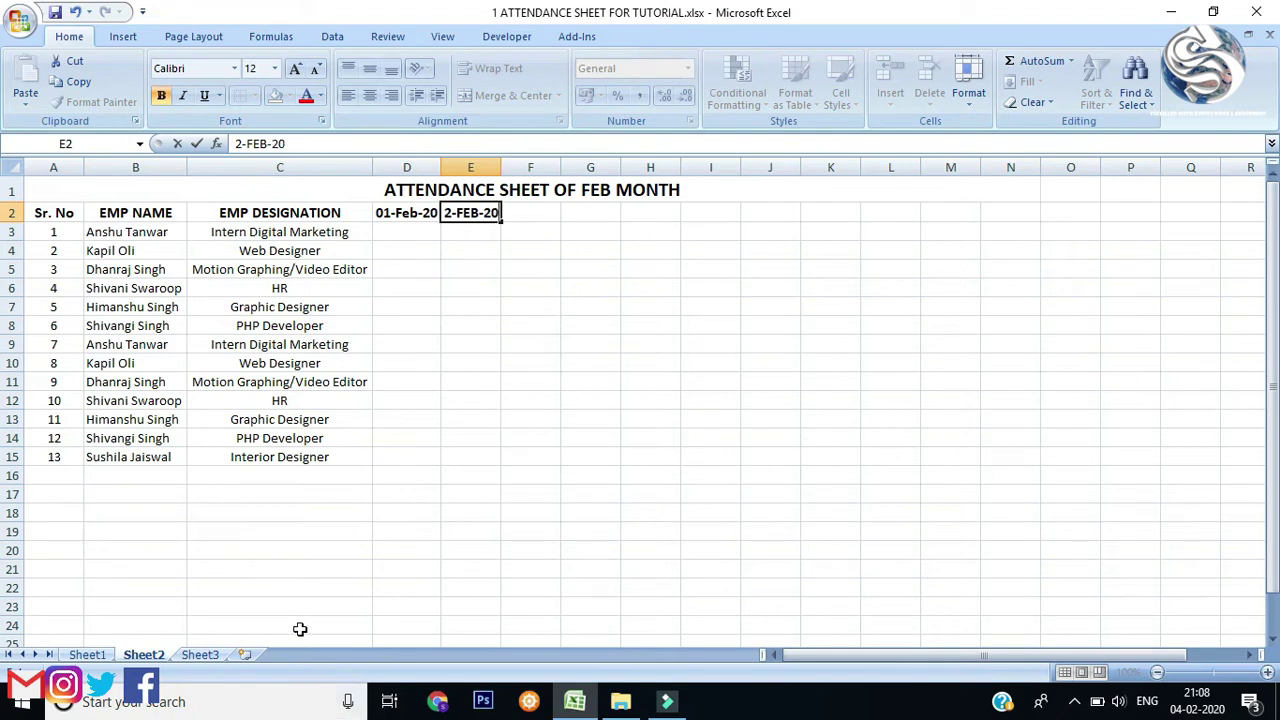
{"action": "left_click", "coordinate": [423, 230]}
- Fill the date series from D2:E2 across row 2 to column AE and widen the date columns to fit the dates
{"action": "left_click_drag", "start_coordinate": [423, 212], "coordinate": [1224, 257]}
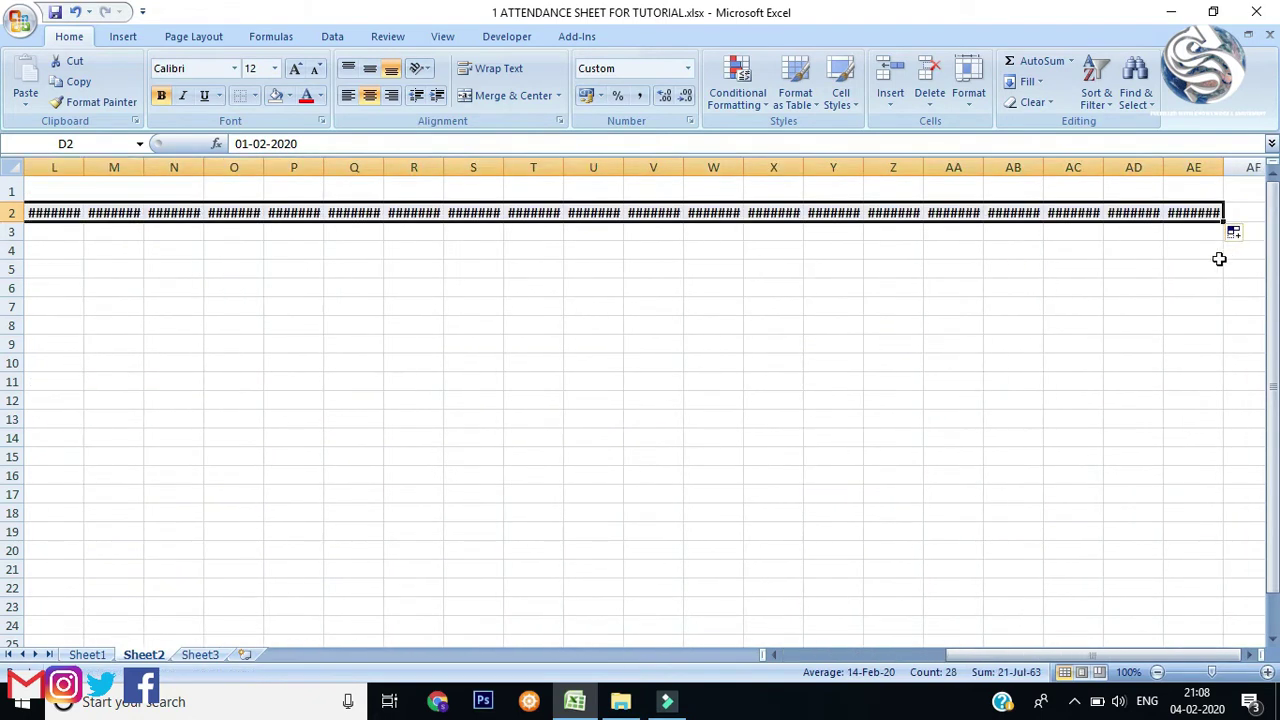
{"action": "left_click_drag", "start_coordinate": [384, 167], "coordinate": [394, 167]}
{"action": "left_click_drag", "start_coordinate": [1196, 167], "coordinate": [540, 165]}
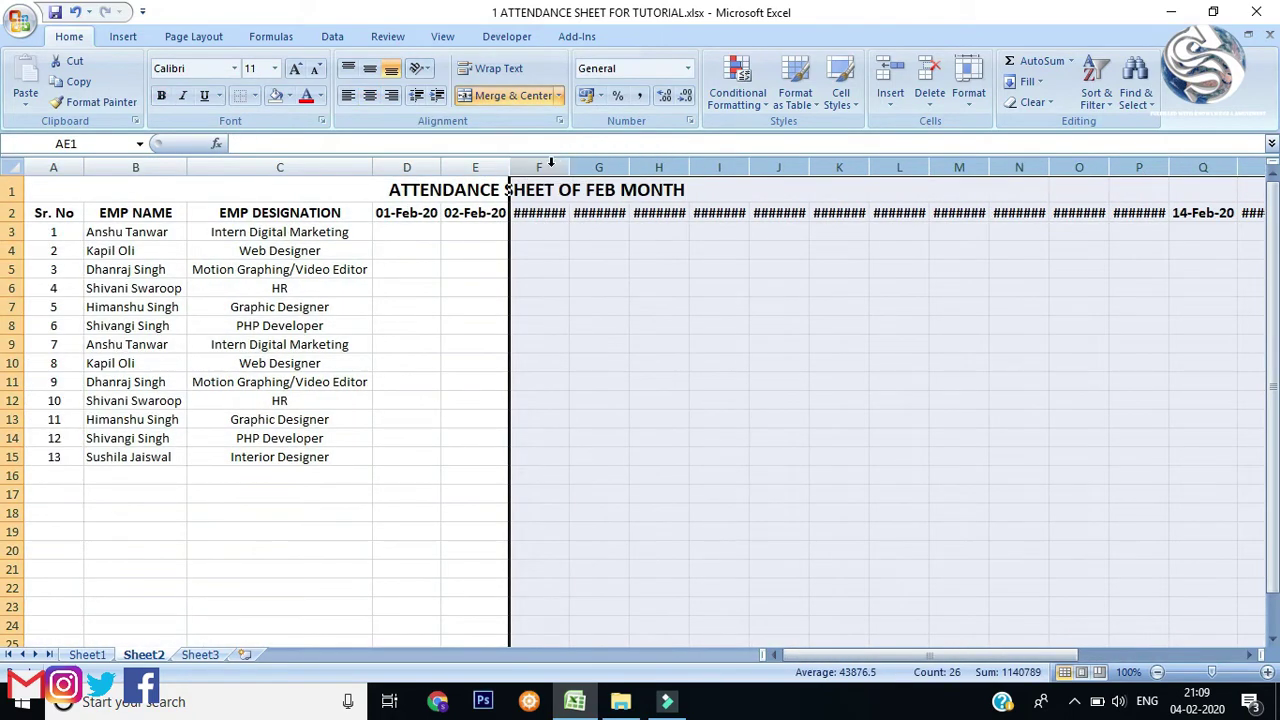
{"action": "left_click_drag", "start_coordinate": [569, 165], "coordinate": [577, 165]}
{"action": "left_click", "coordinate": [557, 236]}
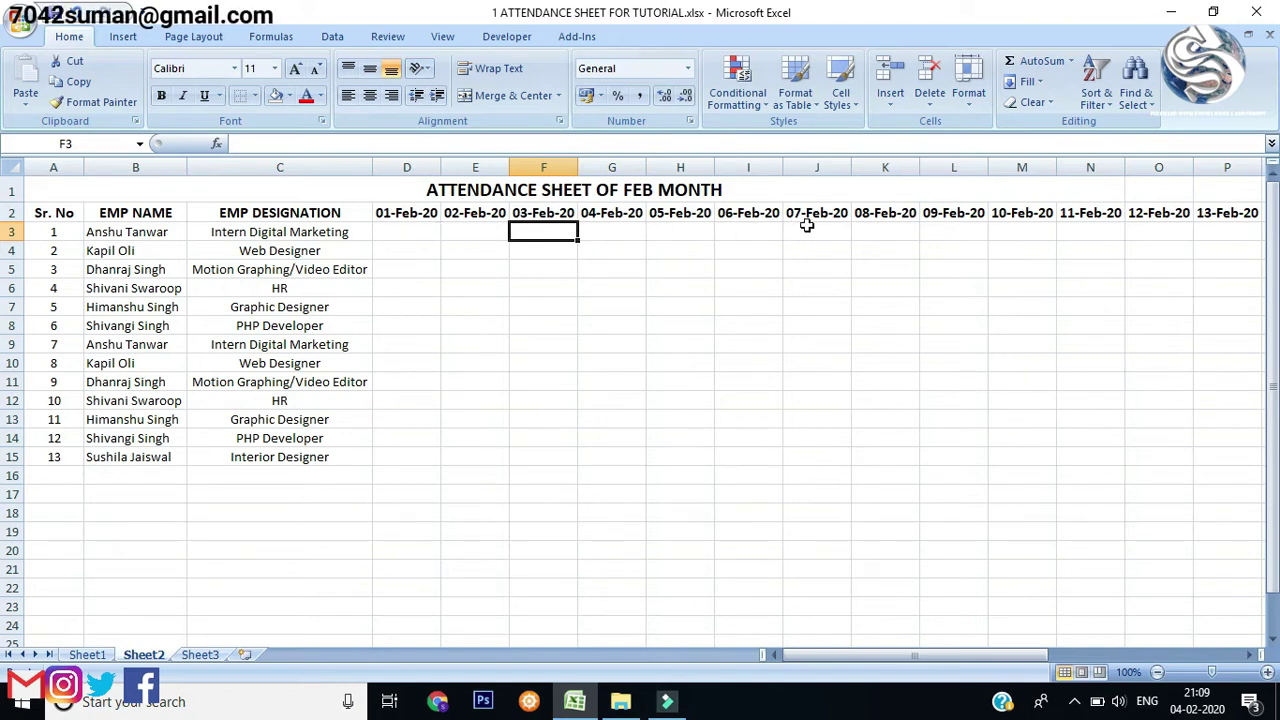
- Check the last February dates at the end of row 2 and widen a column there
{"action": "left_click_drag", "start_coordinate": [1150, 232], "coordinate": [1095, 230]}
{"action": "left_click", "coordinate": [1012, 213]}
{"action": "left_click", "coordinate": [1078, 250]}
{"action": "left_click_drag", "start_coordinate": [1106, 164], "coordinate": [1122, 164]}
{"action": "left_click", "coordinate": [1094, 213]}
{"action": "left_click", "coordinate": [1069, 266]}
{"action": "left_click_drag", "start_coordinate": [1080, 306], "coordinate": [10, 285]}
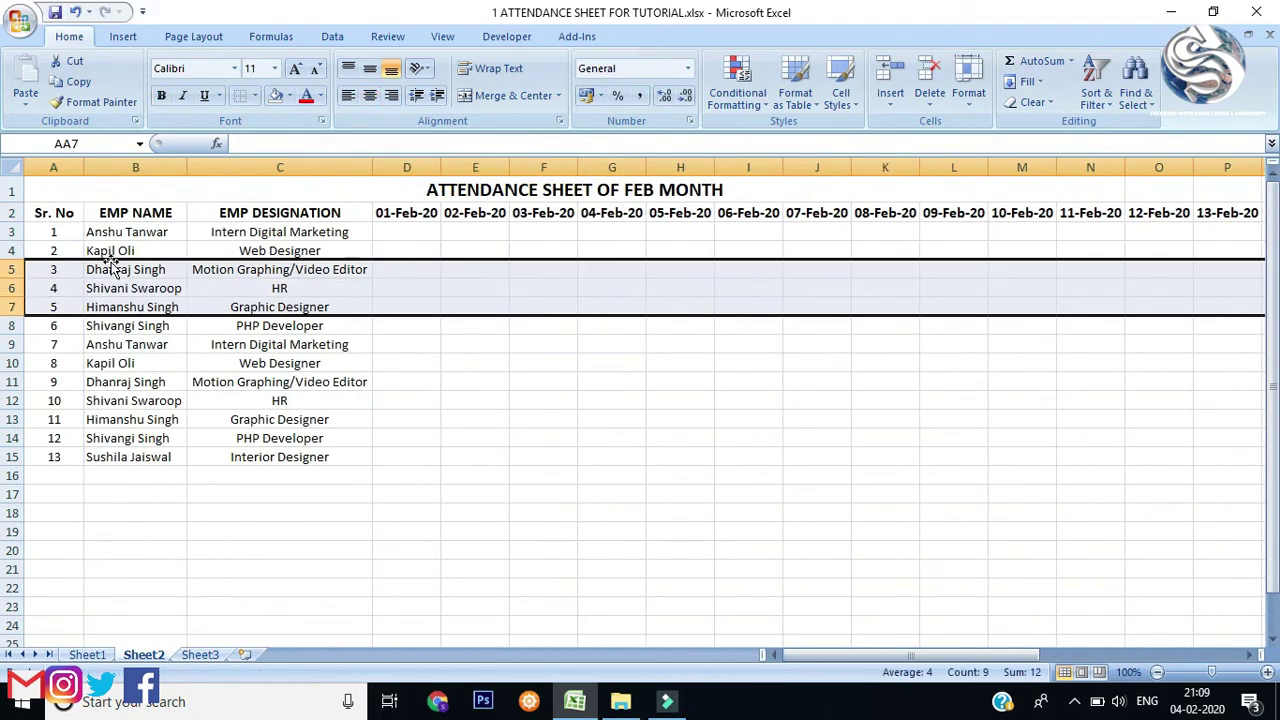
- Insert a blank row above the first employee in row 3 and undo the insertion
{"action": "left_click", "coordinate": [405, 231]}
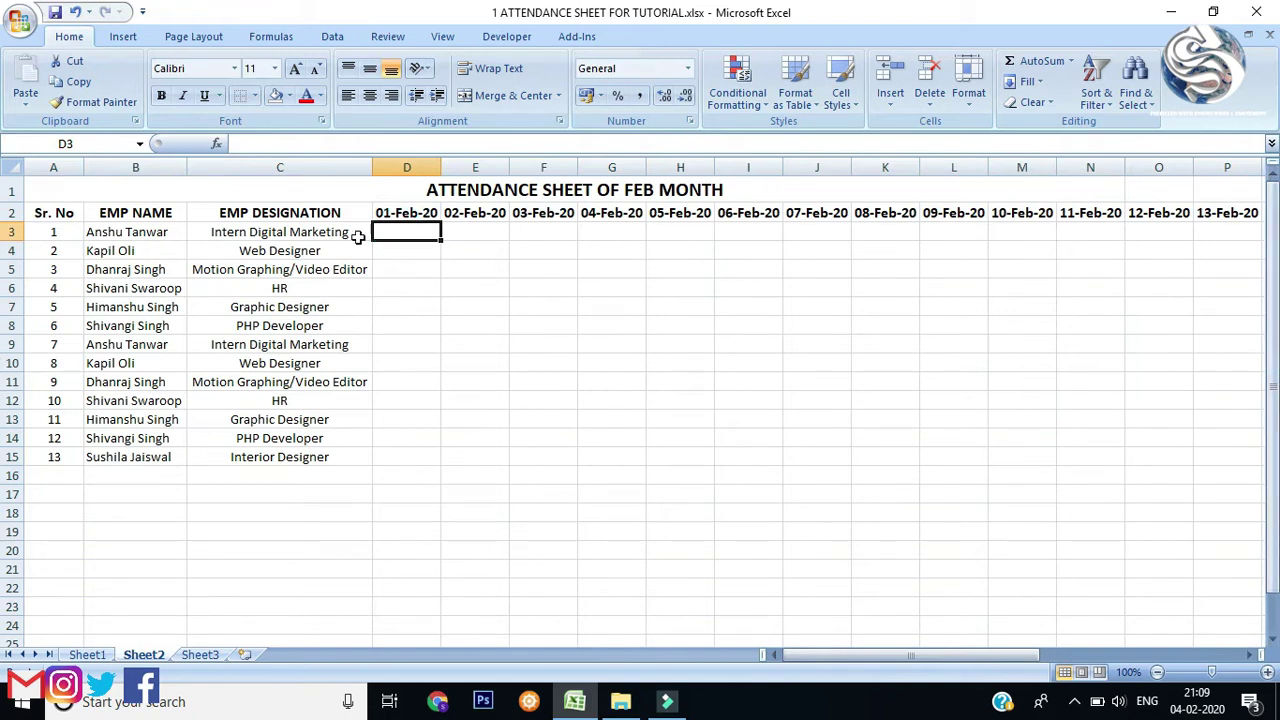
{"action": "left_click", "coordinate": [14, 231]}
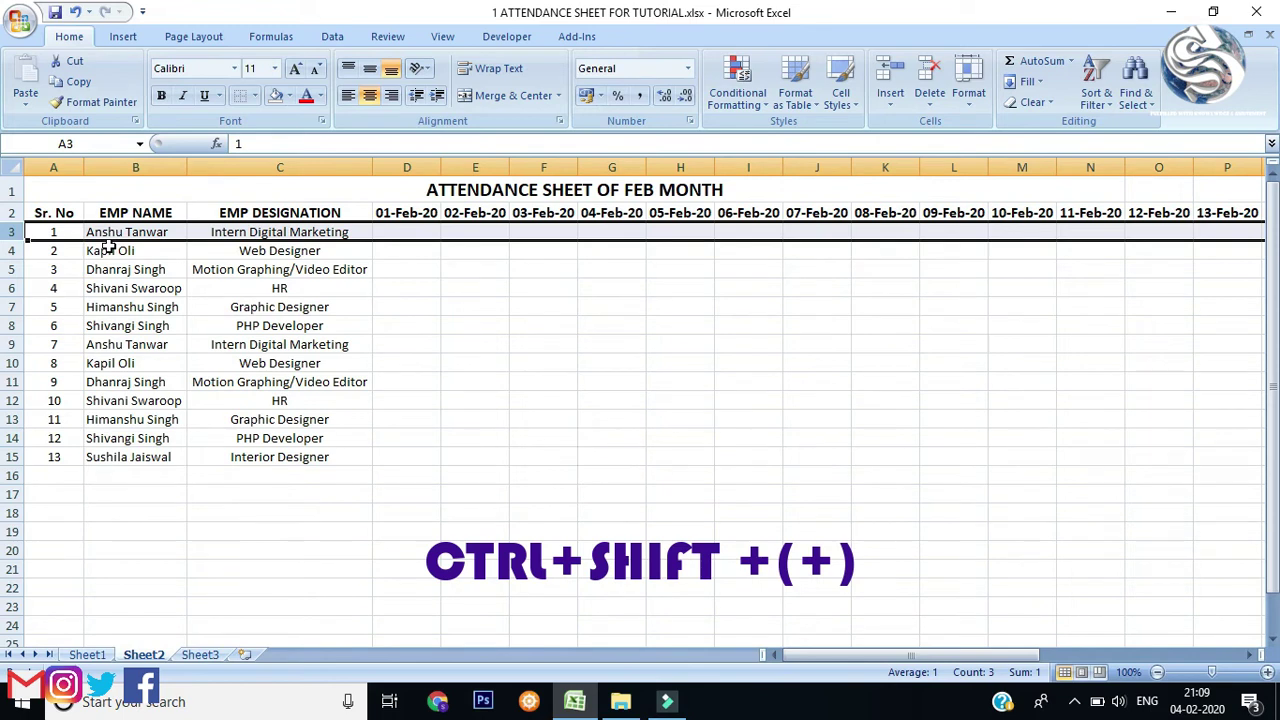
{"action": "key", "text": "ctrl+shift+plus"}
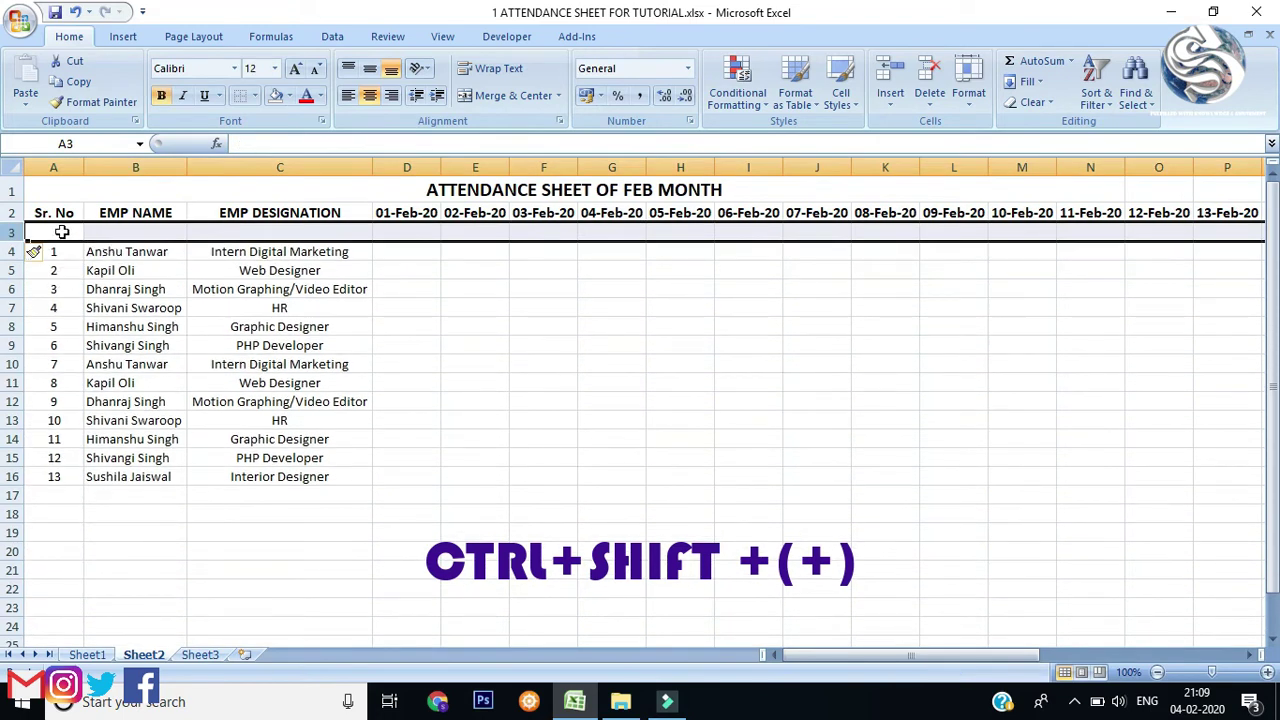
{"action": "left_click", "coordinate": [398, 230]}
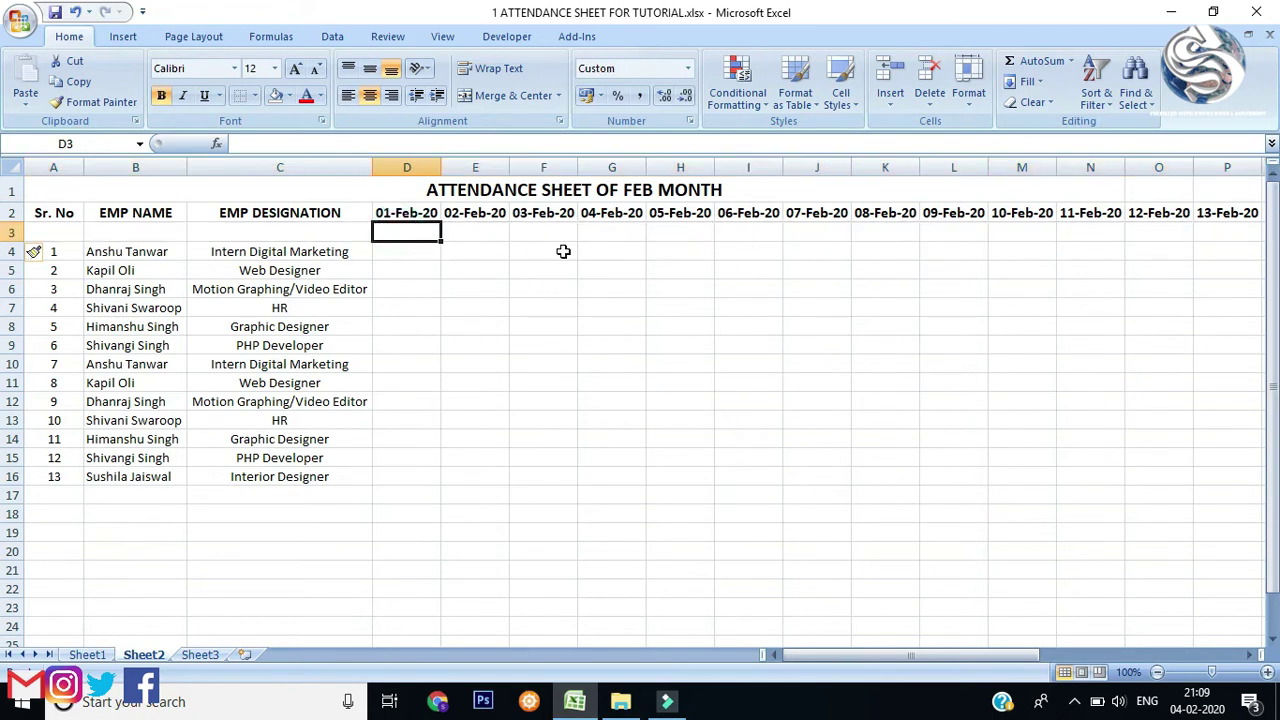
{"action": "key", "text": "ctrl+z"}
{"action": "left_click", "coordinate": [492, 269]}
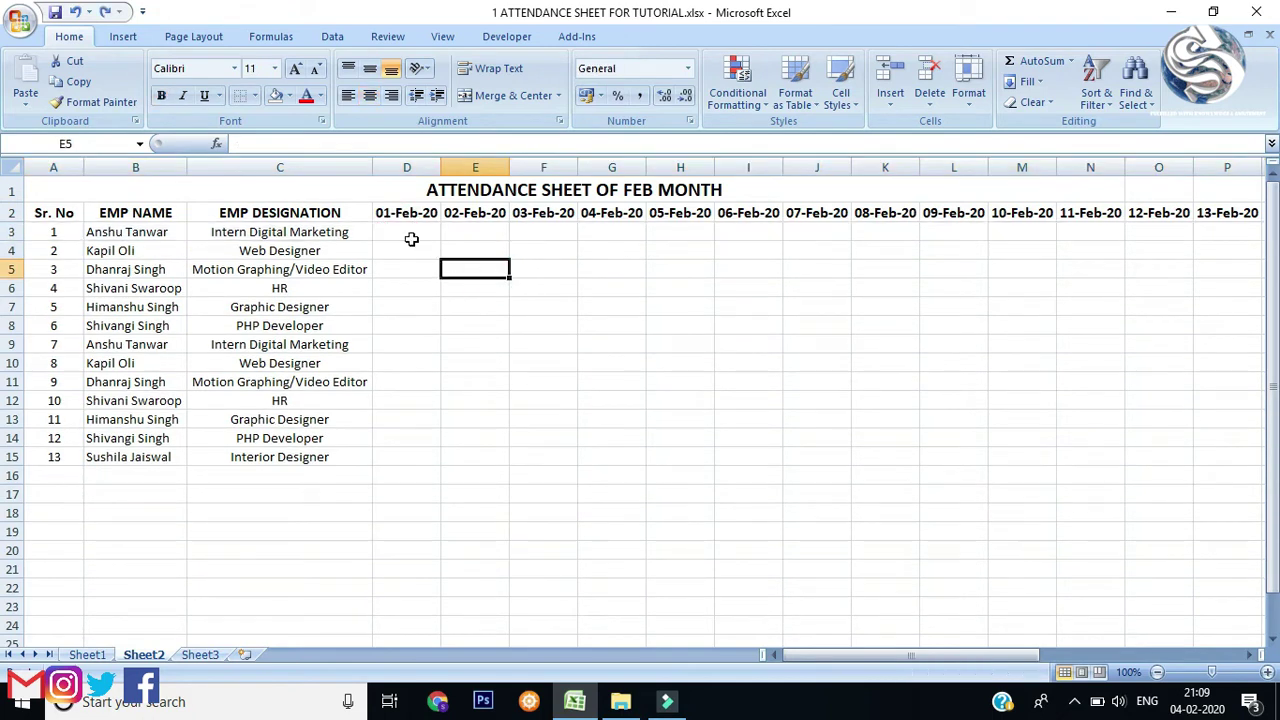
{"action": "left_click_drag", "start_coordinate": [400, 212], "coordinate": [814, 212]}
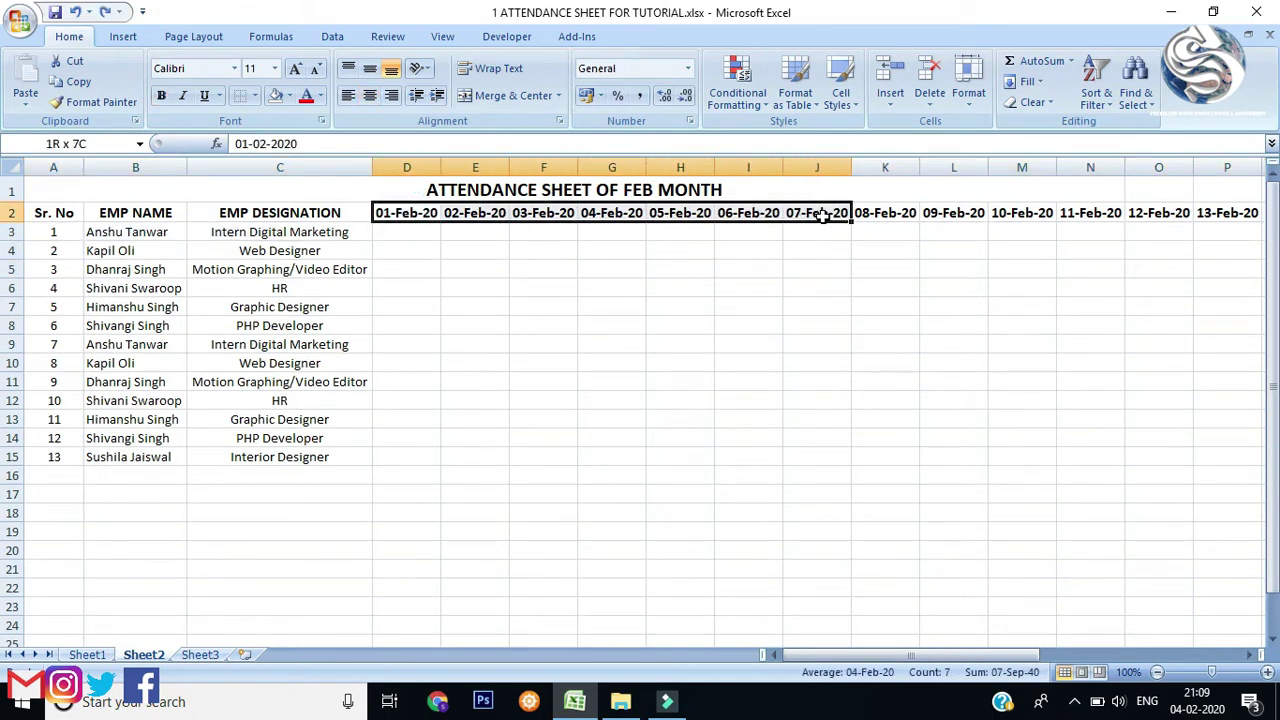
{"action": "left_click", "coordinate": [393, 212]}
{"action": "left_click", "coordinate": [460, 212]}
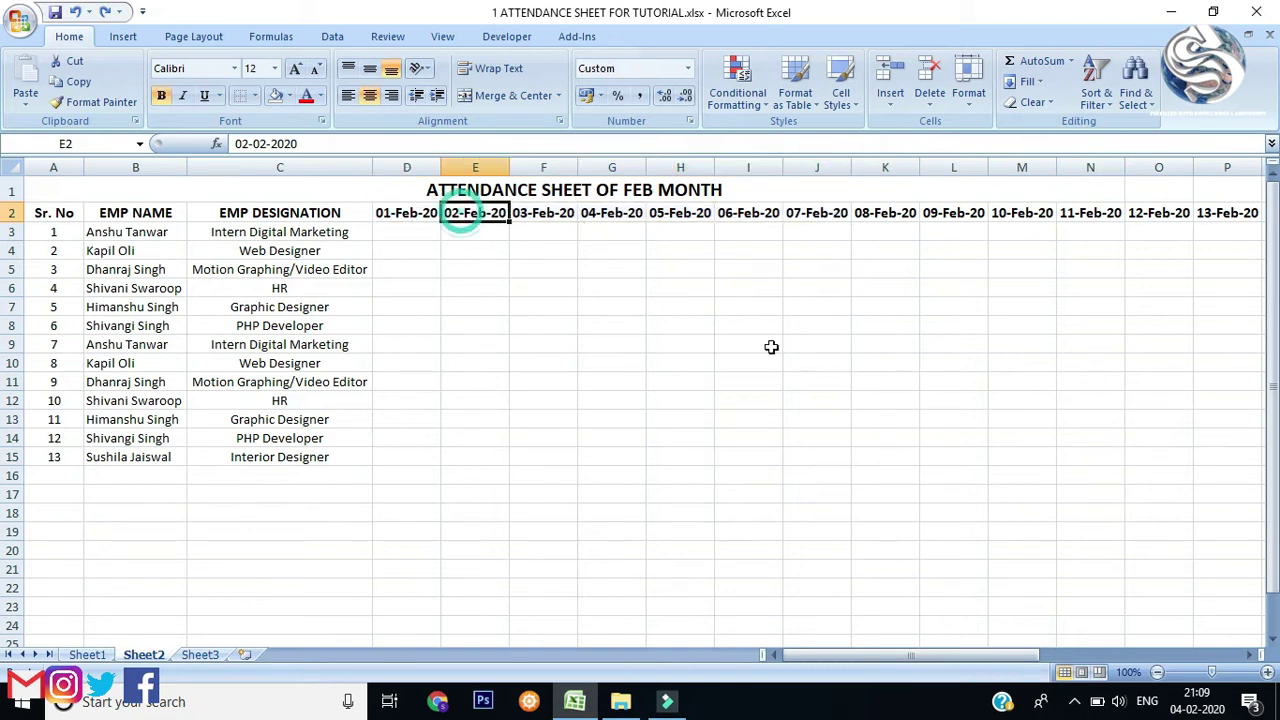
- Check the system calendar for the weekdays on which the first February 2020 dates fall
{"action": "left_click", "coordinate": [1196, 700]}
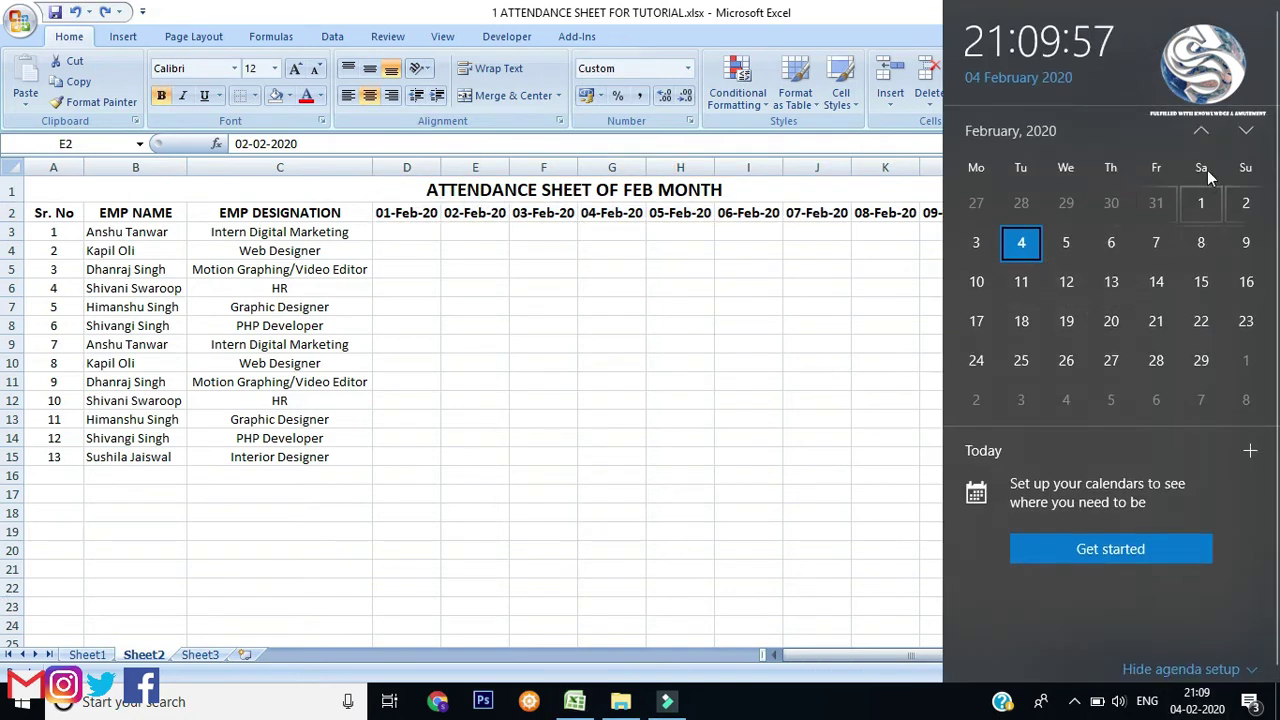
{"action": "left_click", "coordinate": [366, 296]}
{"action": "left_click", "coordinate": [403, 241]}
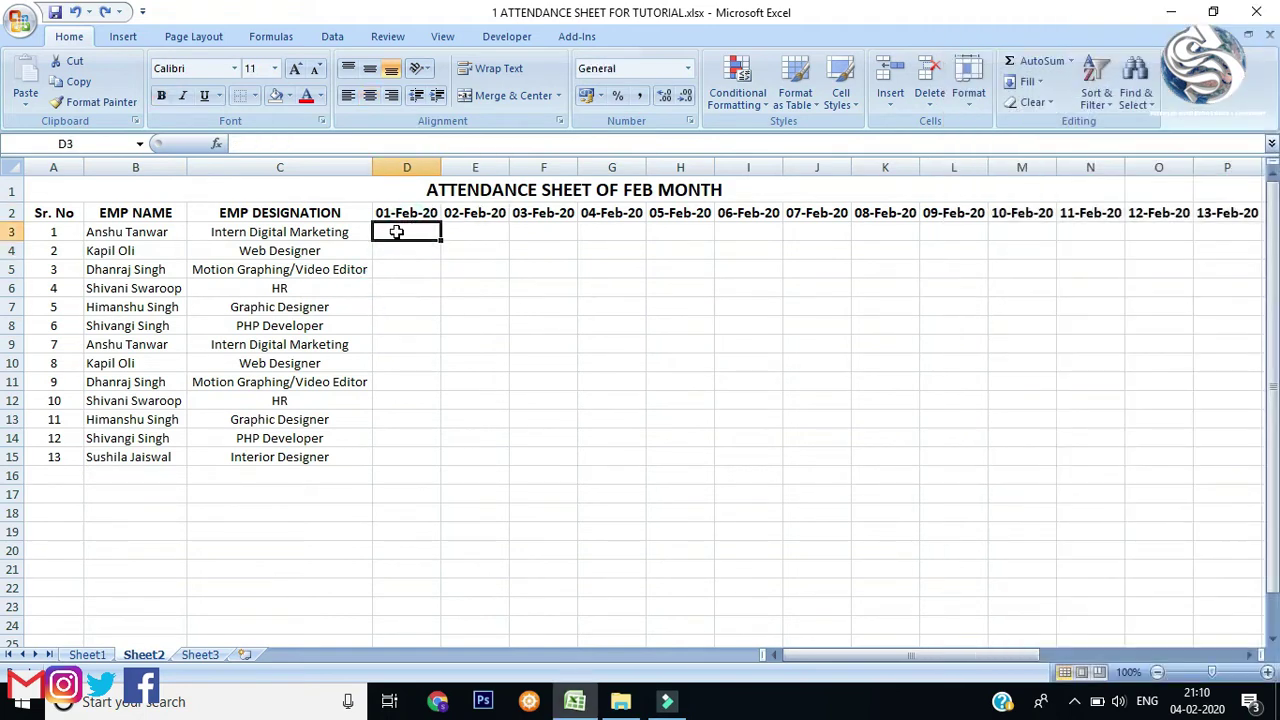
- Refill the date headers D2:AF2 as a weekday-only date series with step value 1, and undo the refill
{"action": "left_click", "coordinate": [390, 208]}
{"action": "left_click_drag", "start_coordinate": [390, 208], "coordinate": [975, 210]}
{"action": "left_click", "coordinate": [1030, 81]}
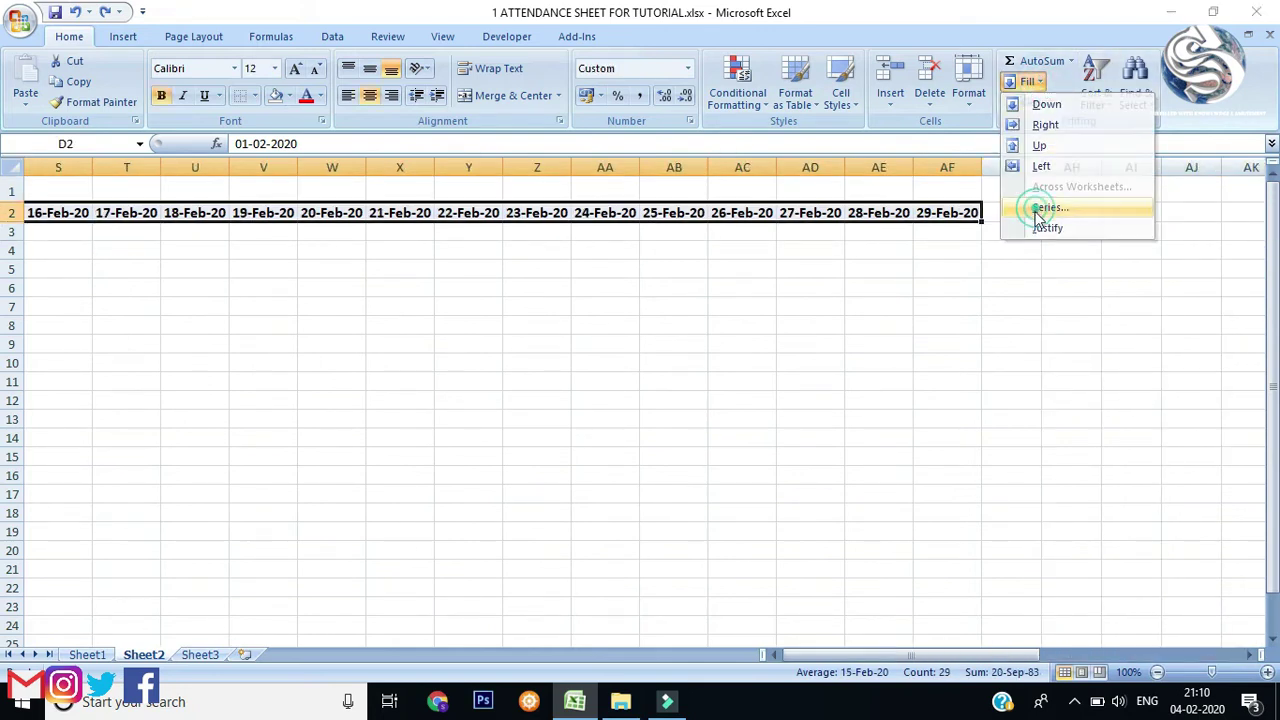
{"action": "left_click", "coordinate": [1040, 206]}
{"action": "left_click", "coordinate": [490, 130]}
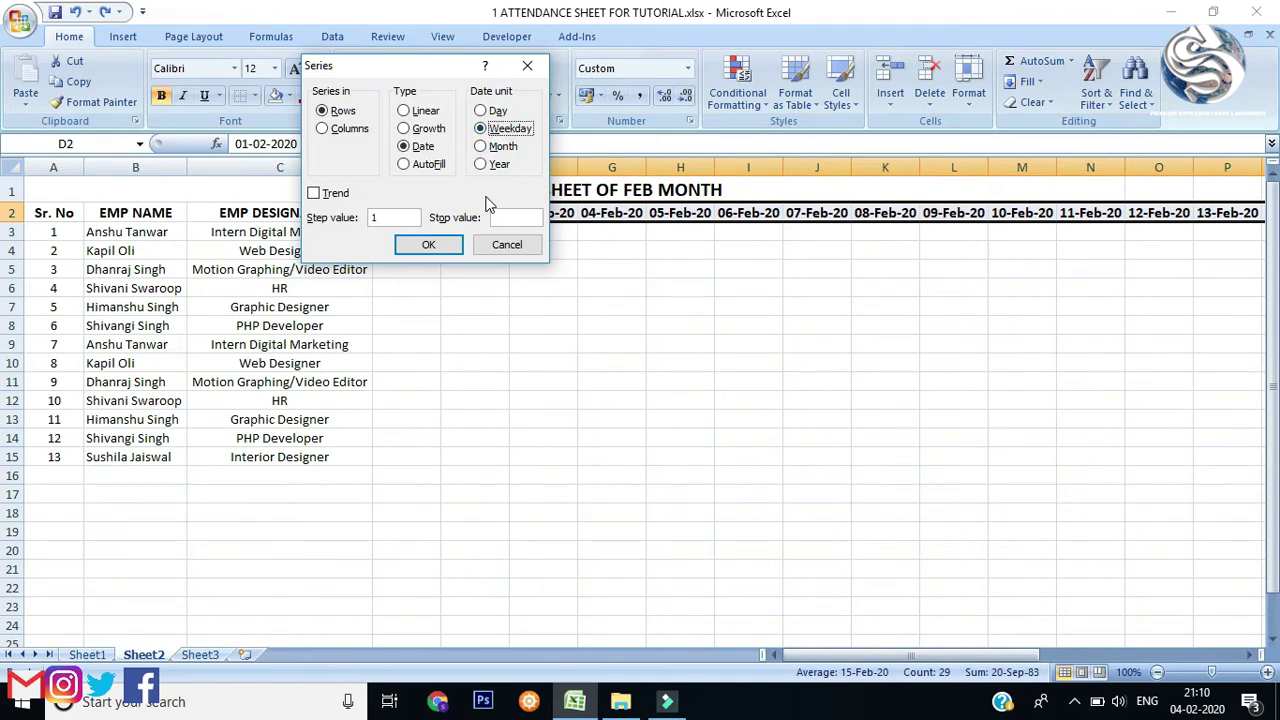
{"action": "left_click", "coordinate": [428, 245]}
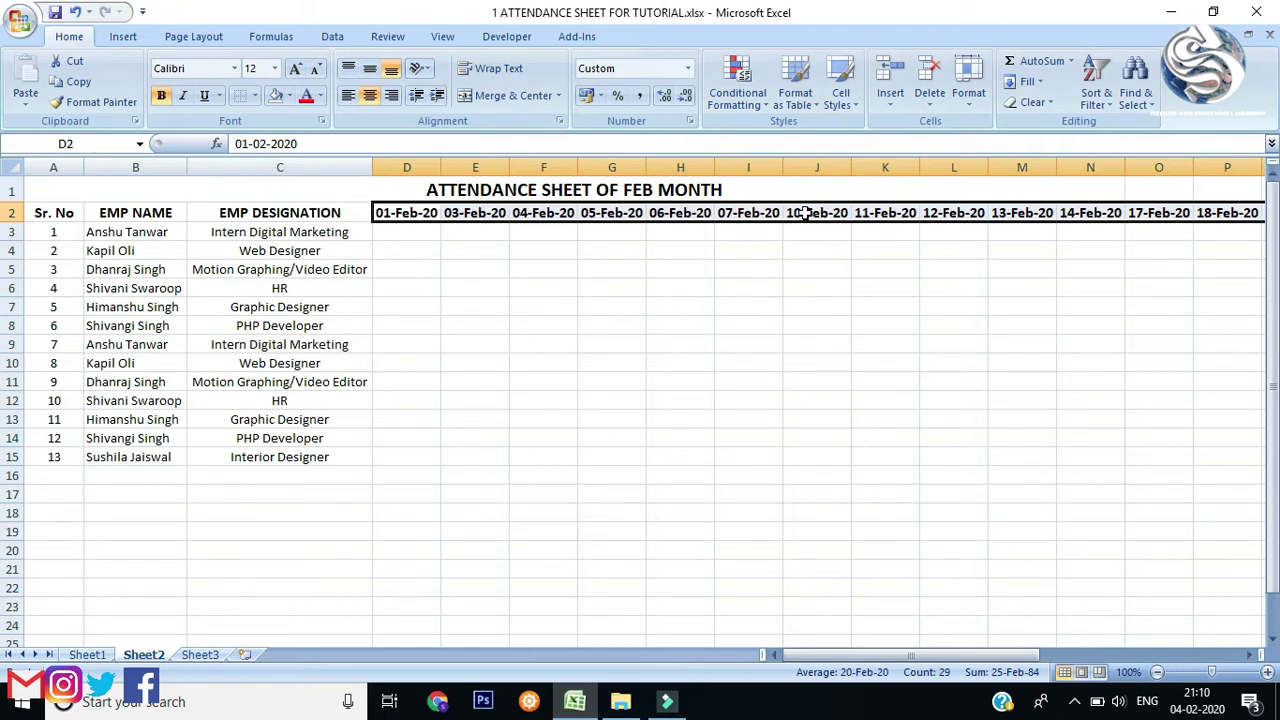
{"action": "key", "text": "ctrl+z"}
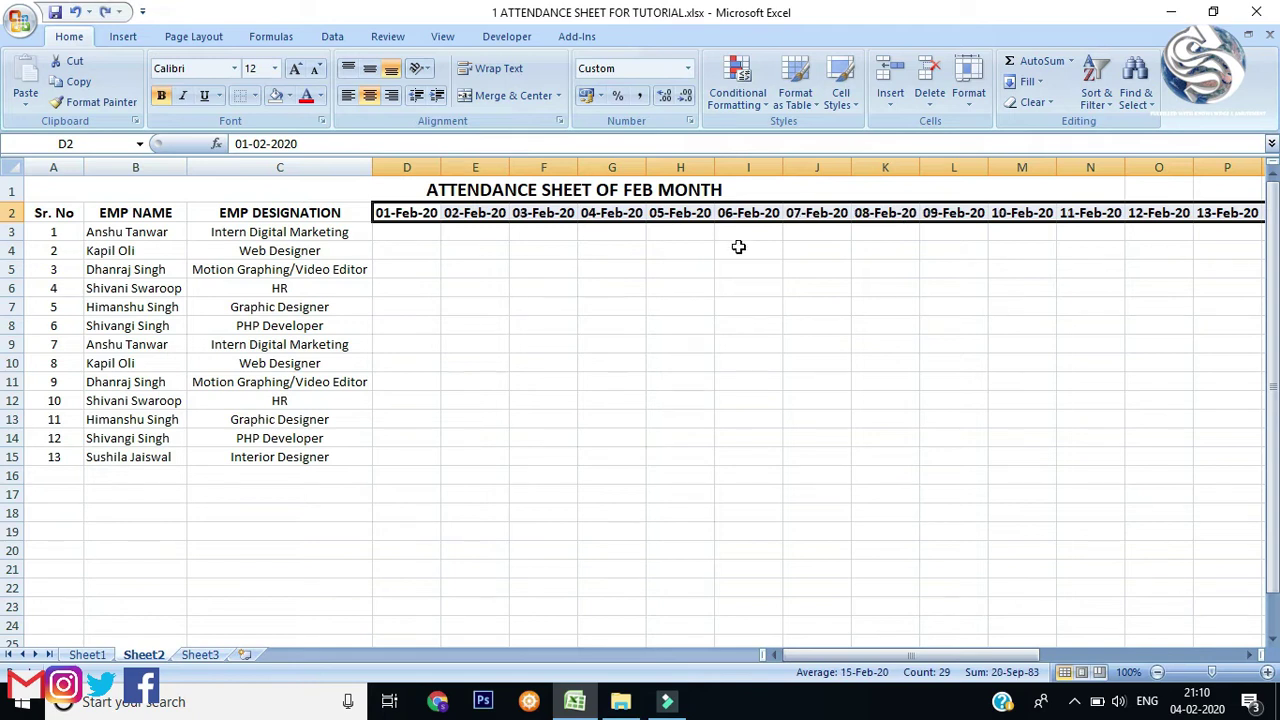
- Merge and center E3:E15 under the 02-Feb-20 header and enter SUNDAY in the merged cell
{"action": "left_click", "coordinate": [481, 255]}
{"action": "left_click", "coordinate": [406, 232]}
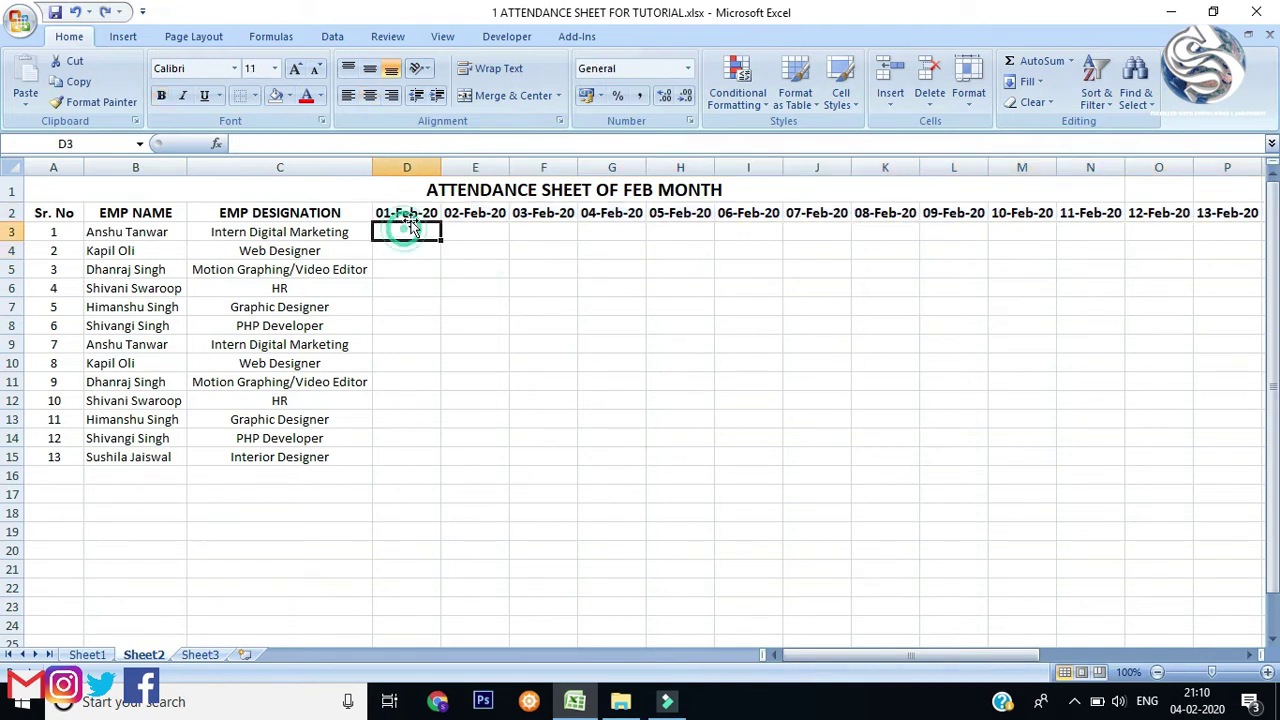
{"action": "left_click", "coordinate": [474, 212]}
{"action": "left_click_drag", "start_coordinate": [471, 232], "coordinate": [458, 461]}
{"action": "left_click", "coordinate": [513, 95]}
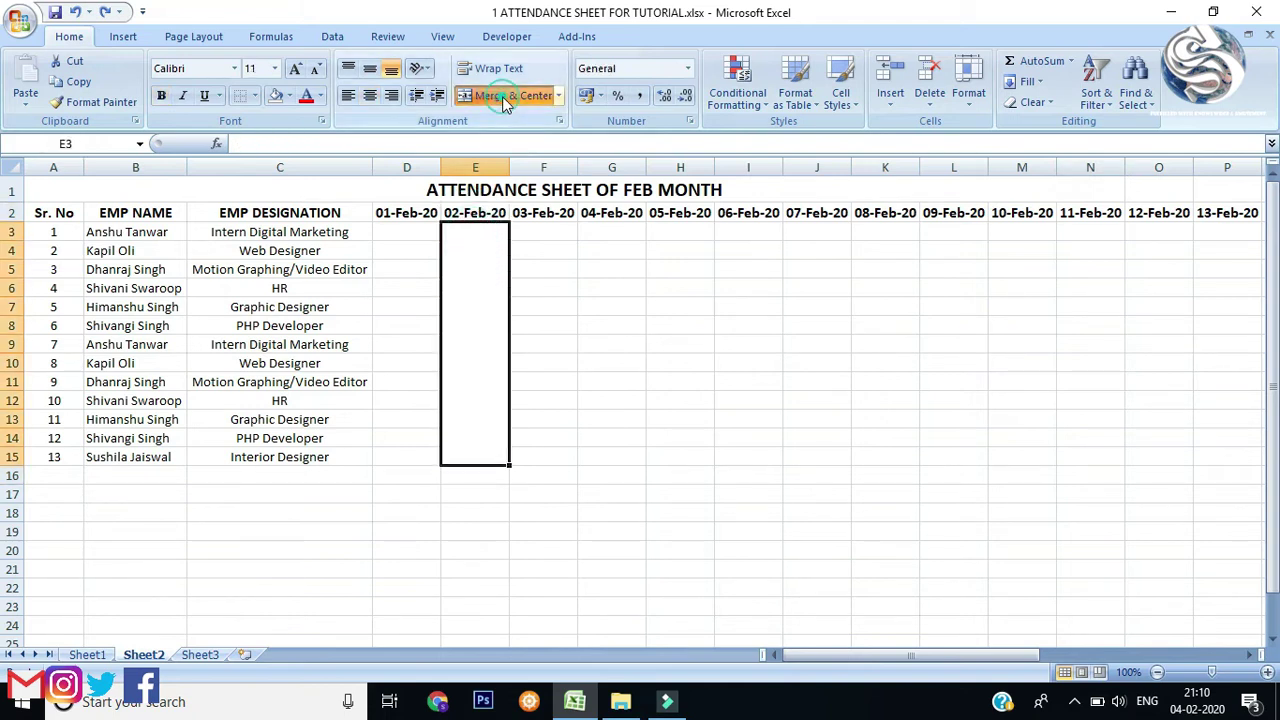
{"action": "type", "text": "SUNDAY"}
{"action": "left_click", "coordinate": [552, 344]}
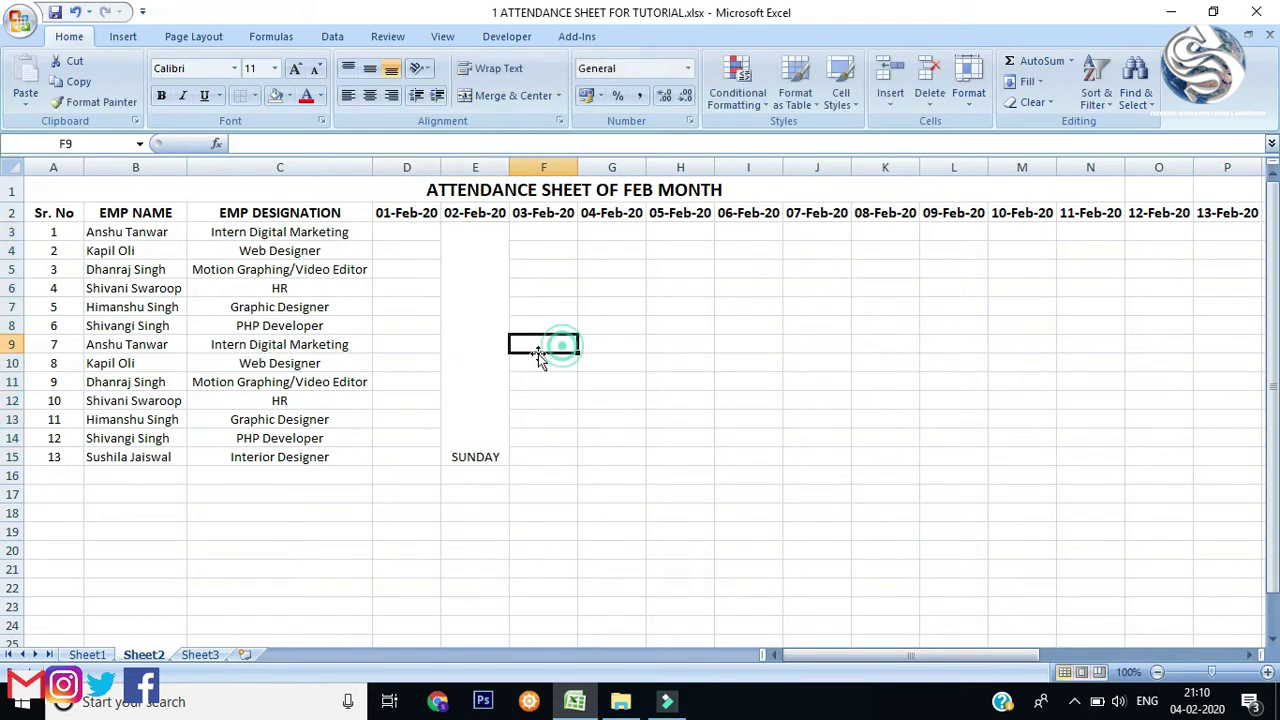
- Set the SUNDAY text in the merged cell E3 to the Vertical Text orientation
{"action": "left_click", "coordinate": [493, 285]}
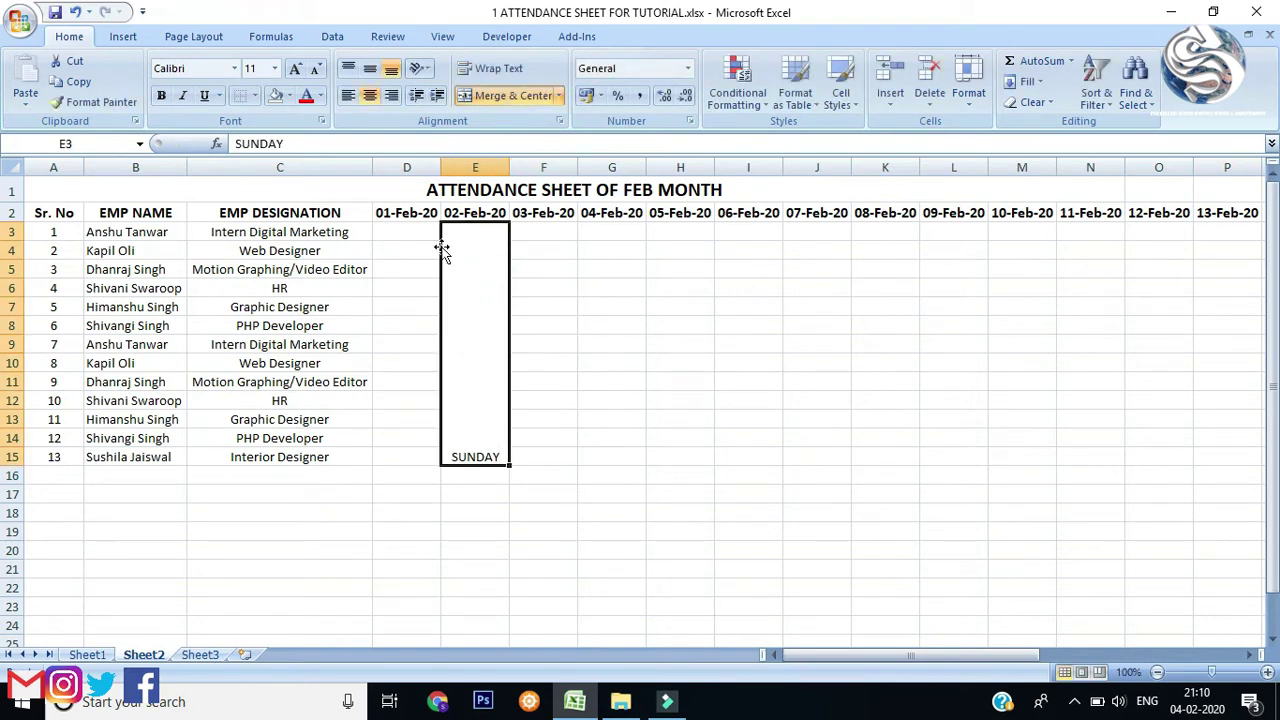
{"action": "left_click", "coordinate": [424, 70]}
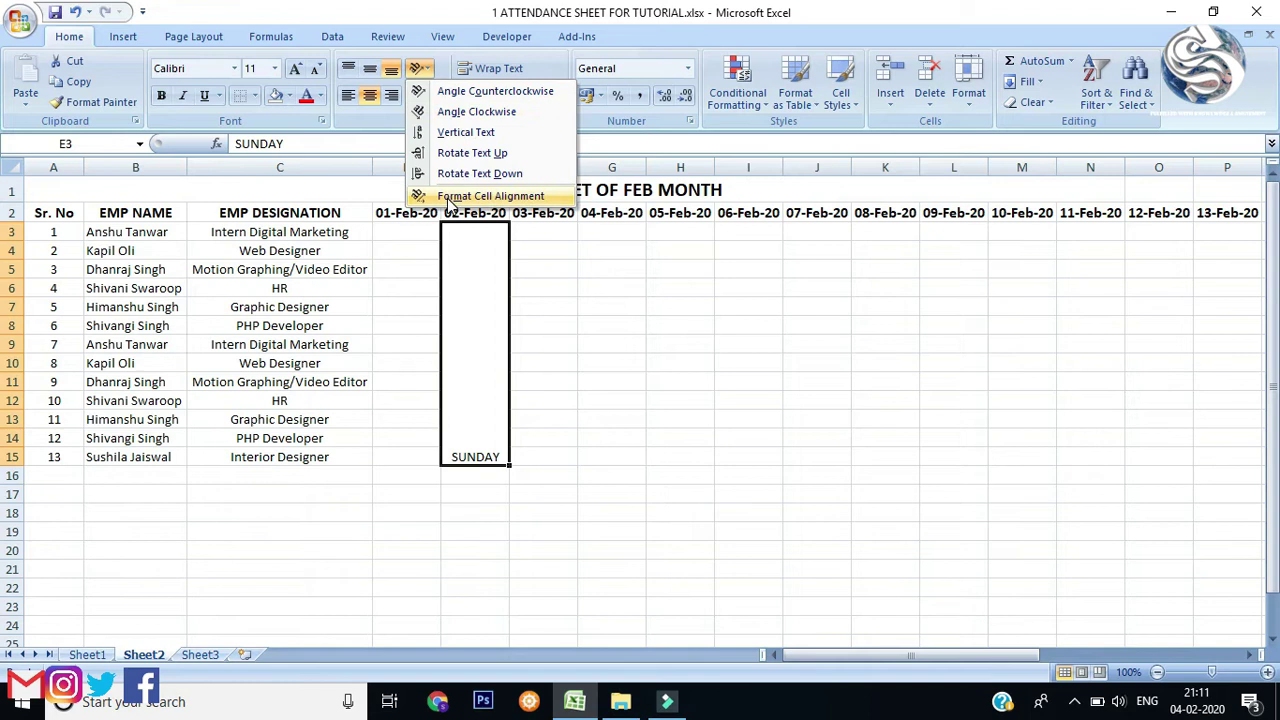
{"action": "left_click", "coordinate": [463, 133]}
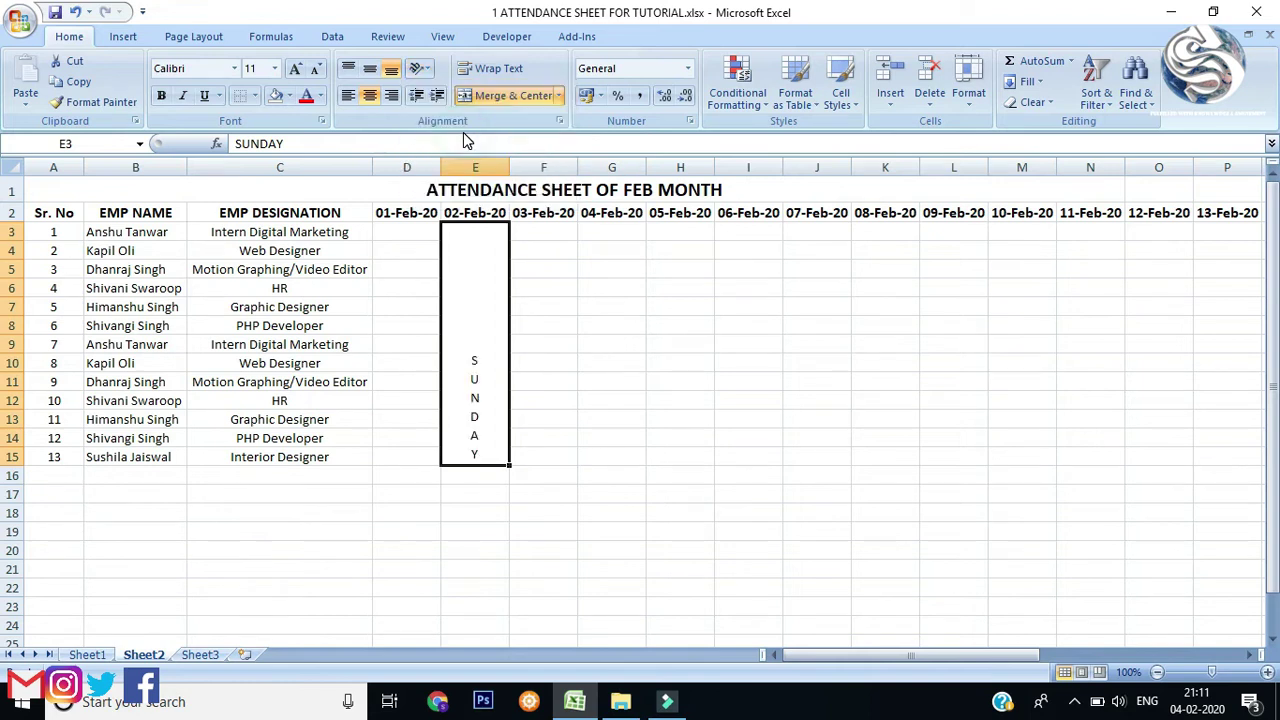
{"action": "left_click", "coordinate": [433, 68]}
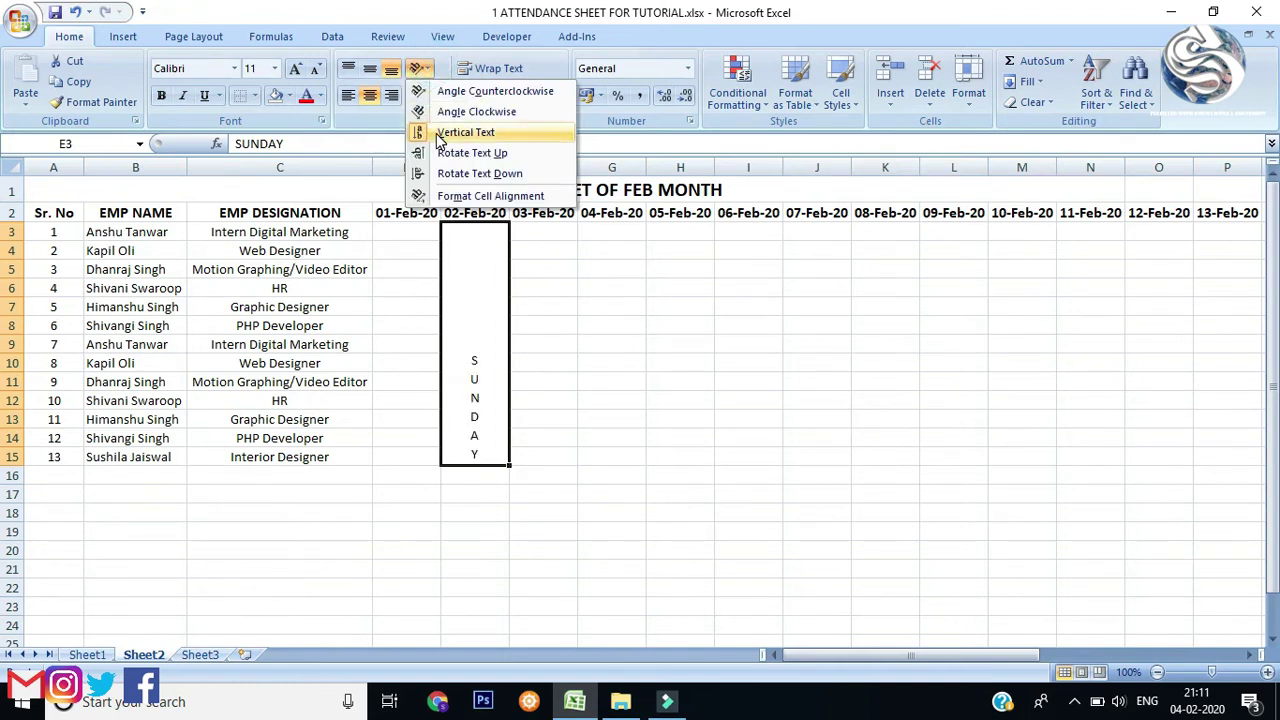
{"action": "left_click", "coordinate": [486, 402]}
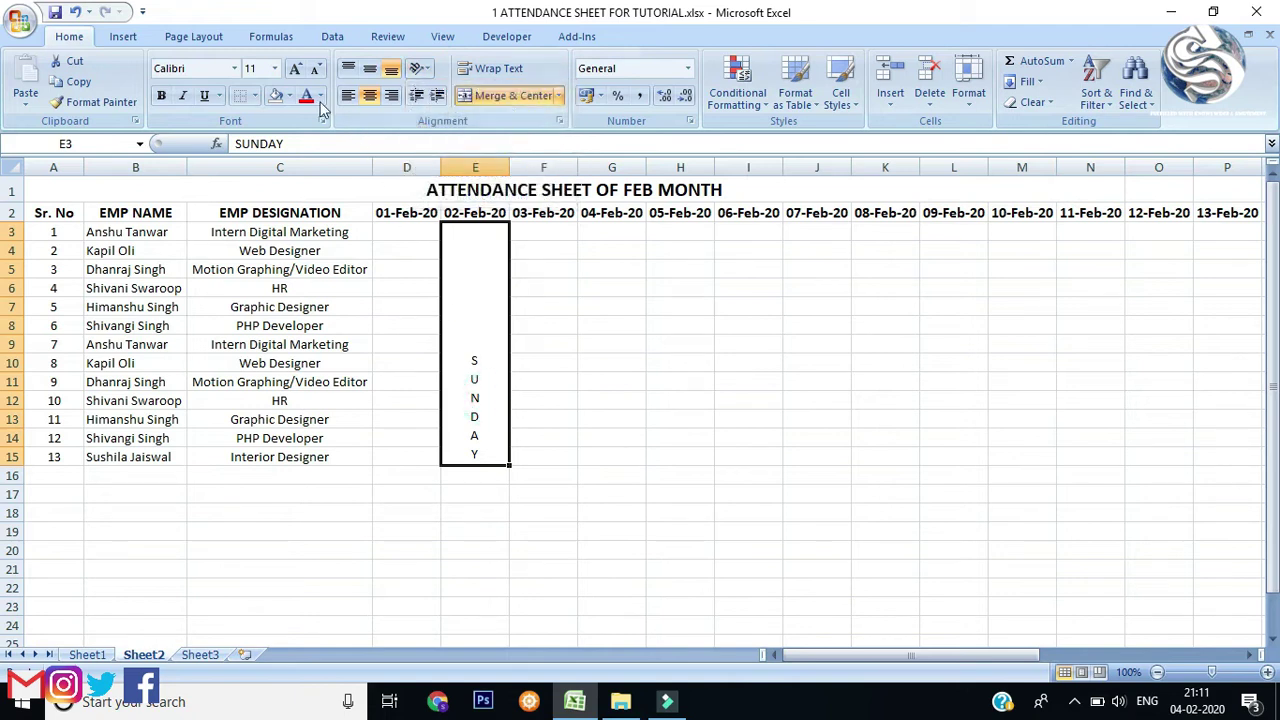
- Enlarge the SUNDAY text in the merged cell to font size 24
{"action": "left_click", "coordinate": [292, 70]}
{"action": "left_click", "coordinate": [292, 70]}
{"action": "left_click", "coordinate": [292, 70]}
{"action": "left_click", "coordinate": [292, 70]}
{"action": "left_click", "coordinate": [292, 70]}
{"action": "left_click", "coordinate": [292, 70]}
{"action": "left_click", "coordinate": [292, 70]}
{"action": "left_click", "coordinate": [717, 287]}
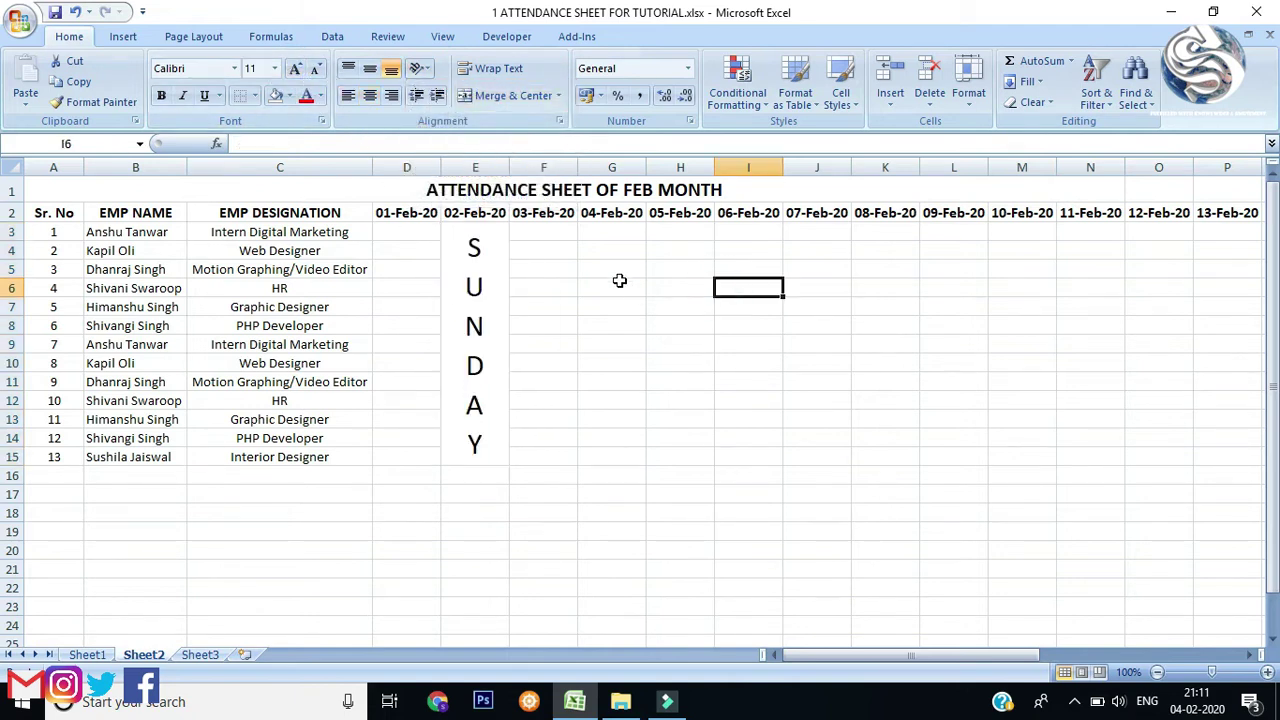
- Color the SUNDAY text red and give its merged cell an orange fill
{"action": "left_click", "coordinate": [478, 318]}
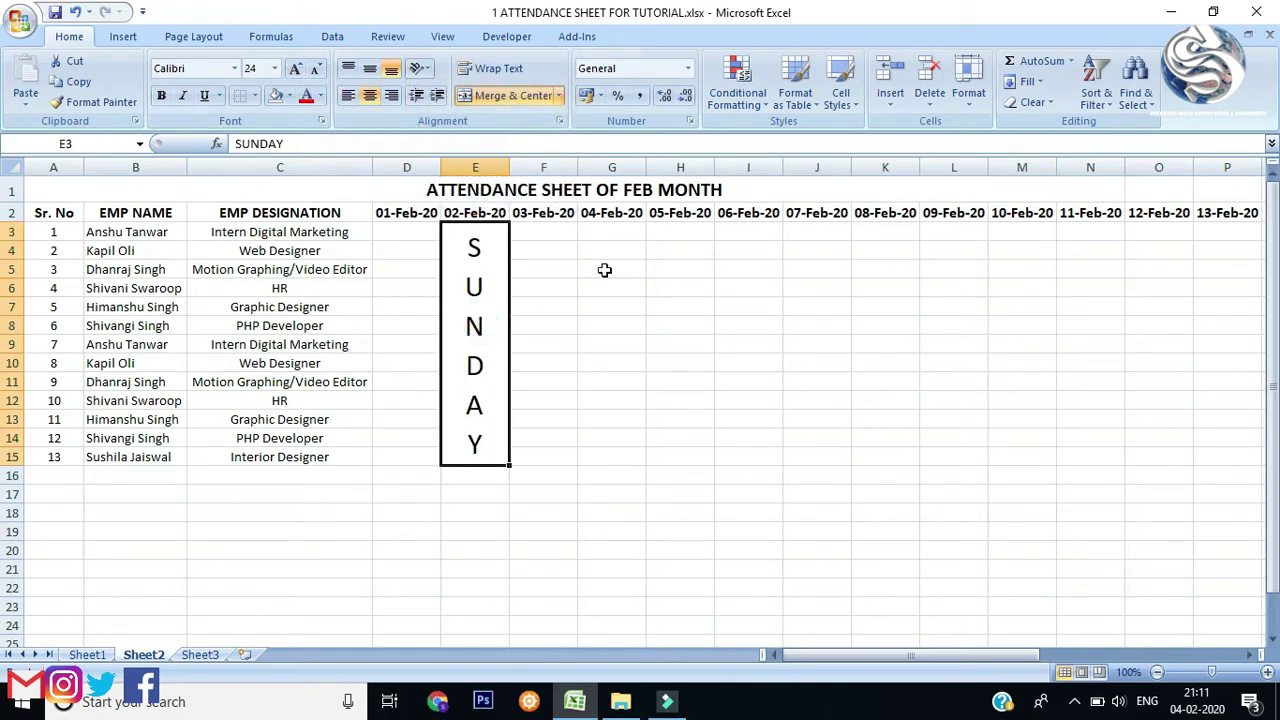
{"action": "left_click", "coordinate": [306, 95]}
{"action": "left_click", "coordinate": [319, 96]}
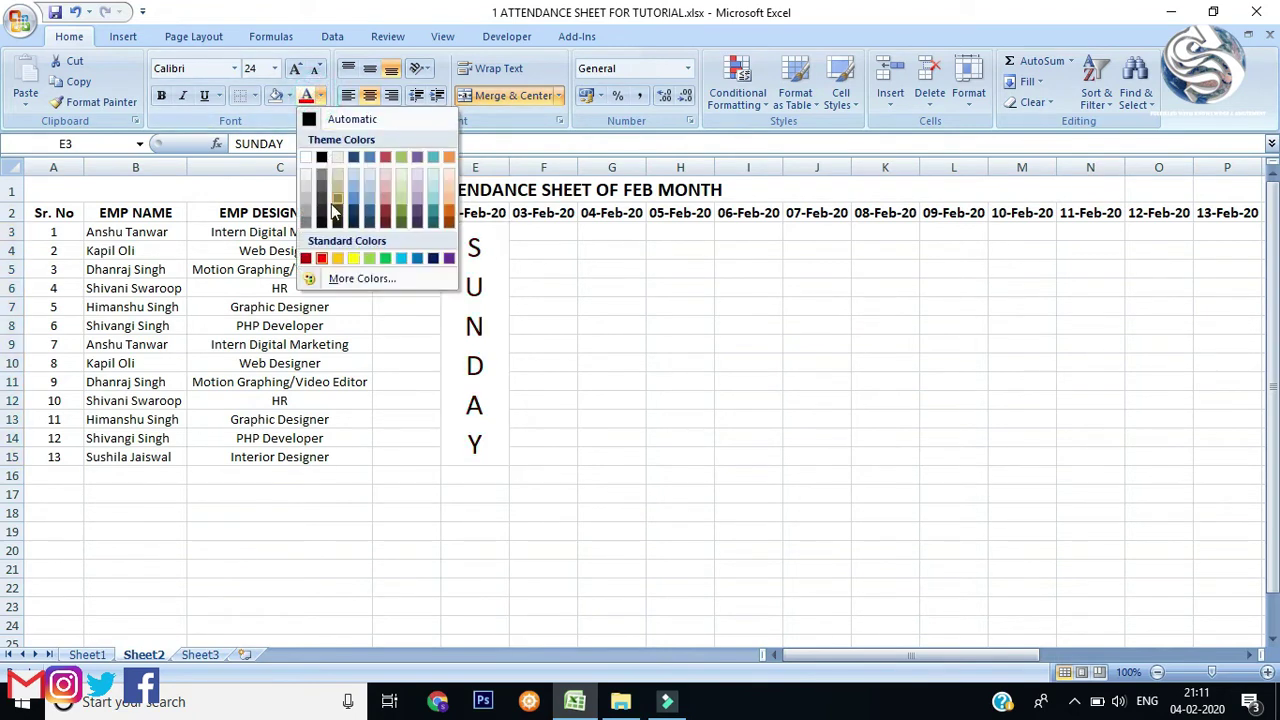
{"action": "left_click", "coordinate": [300, 108]}
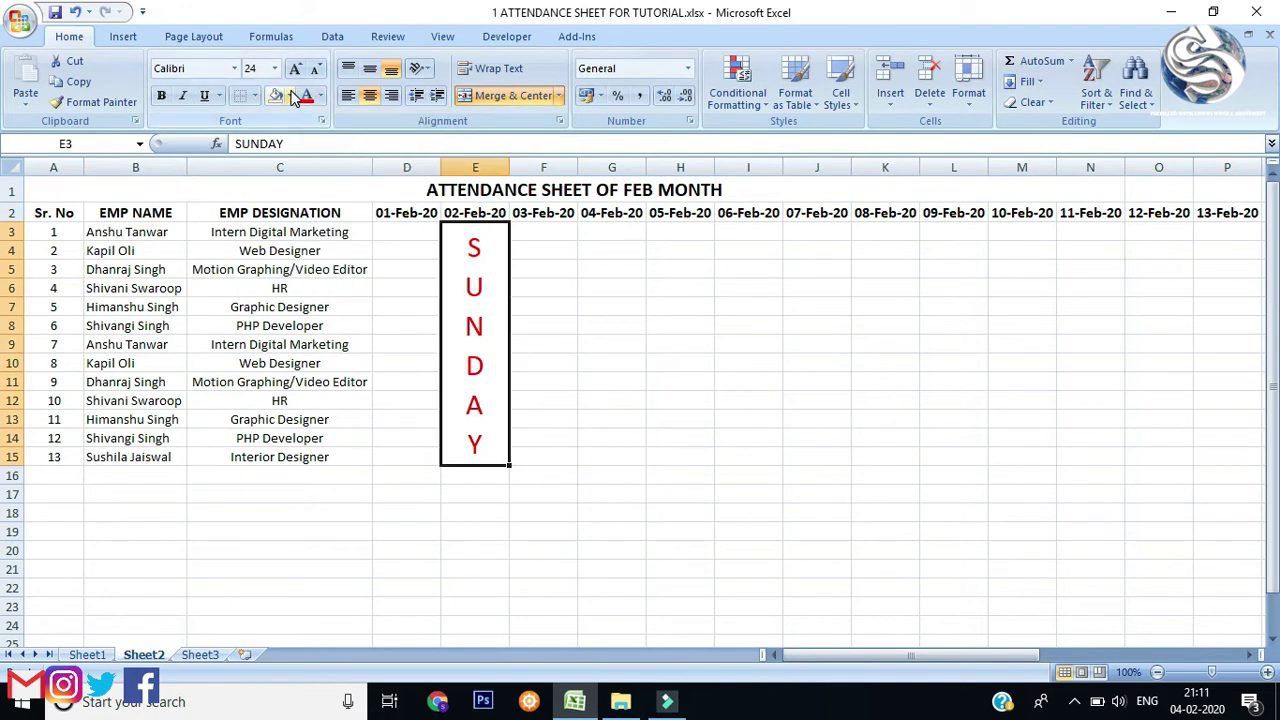
{"action": "left_click", "coordinate": [289, 96]}
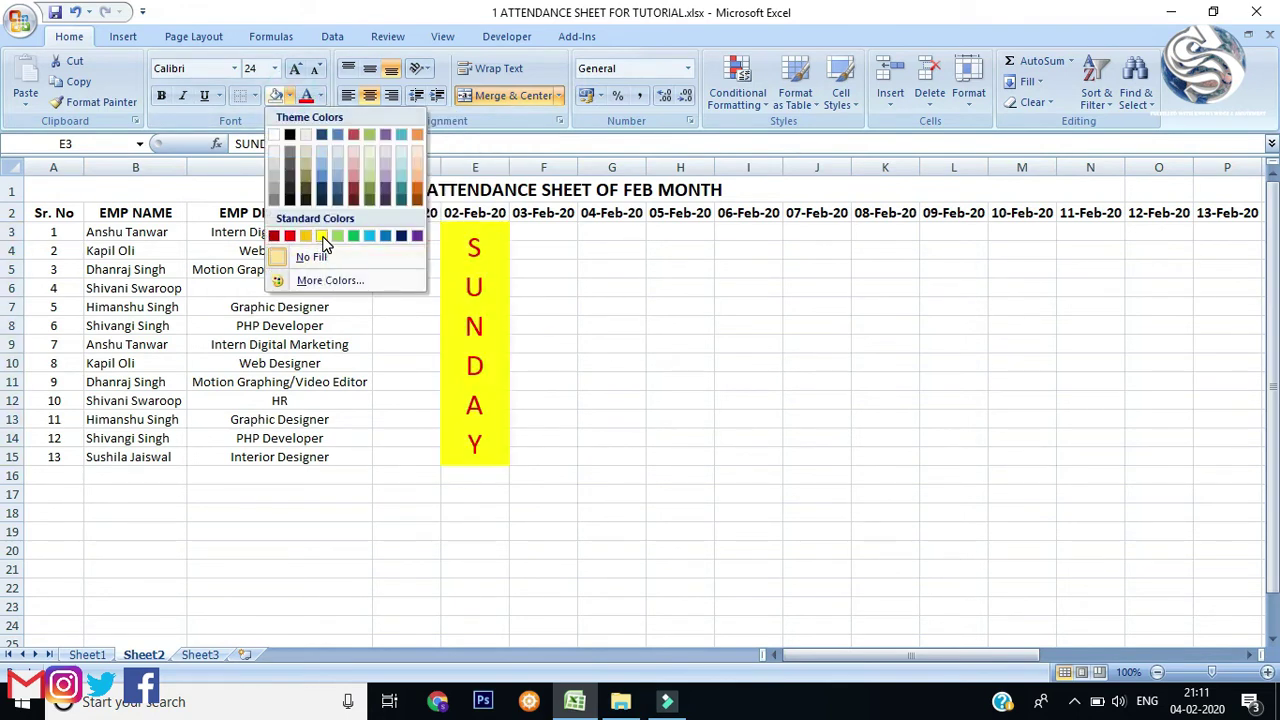
{"action": "left_click", "coordinate": [306, 236]}
{"action": "left_click", "coordinate": [680, 269]}
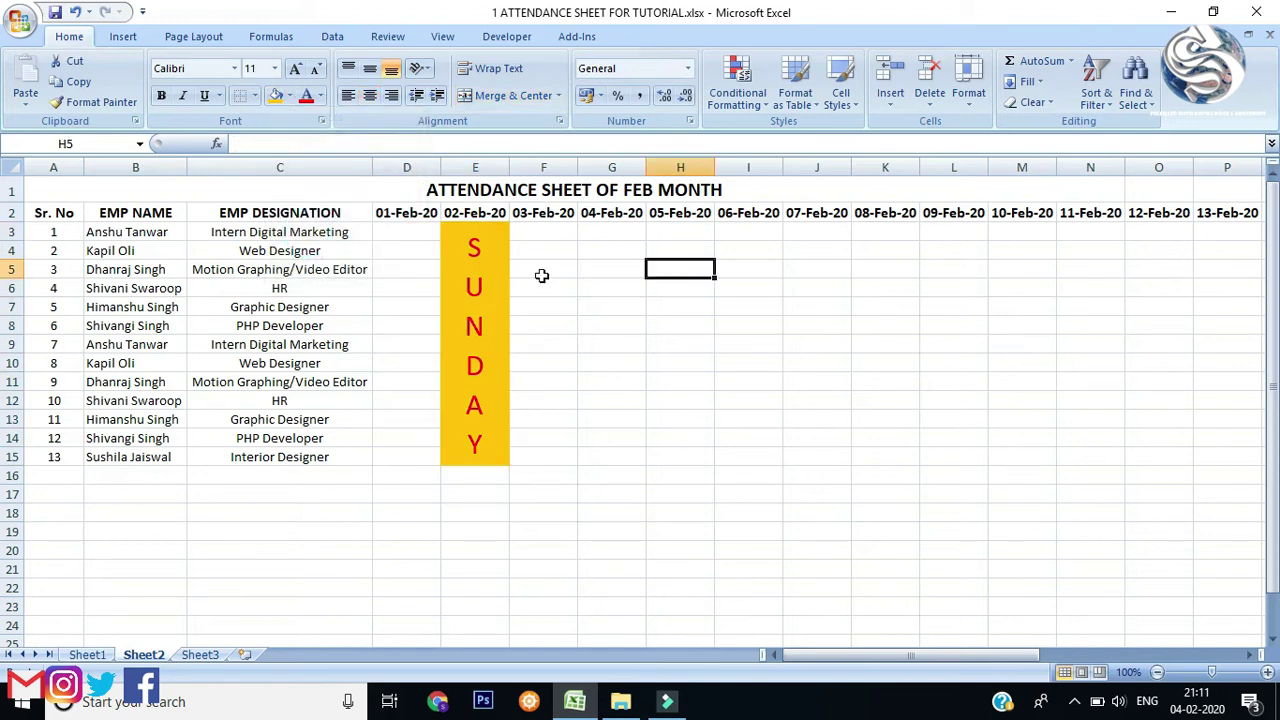
- Try red text and an orange fill on the 02-Feb-20 header in E2
{"action": "left_click_drag", "start_coordinate": [475, 207], "coordinate": [477, 223]}
{"action": "left_click", "coordinate": [306, 95]}
{"action": "left_click", "coordinate": [275, 95]}
{"action": "left_click", "coordinate": [585, 310]}
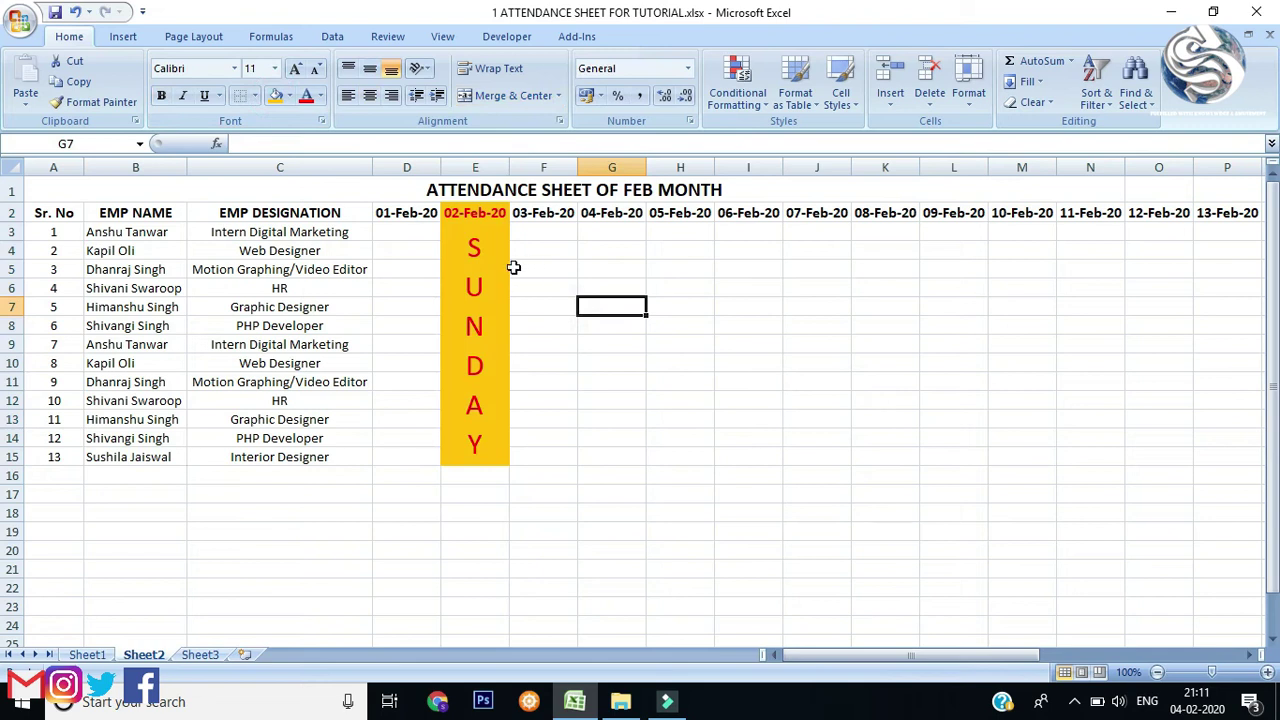
{"action": "left_click", "coordinate": [514, 248]}
{"action": "left_click", "coordinate": [616, 314]}
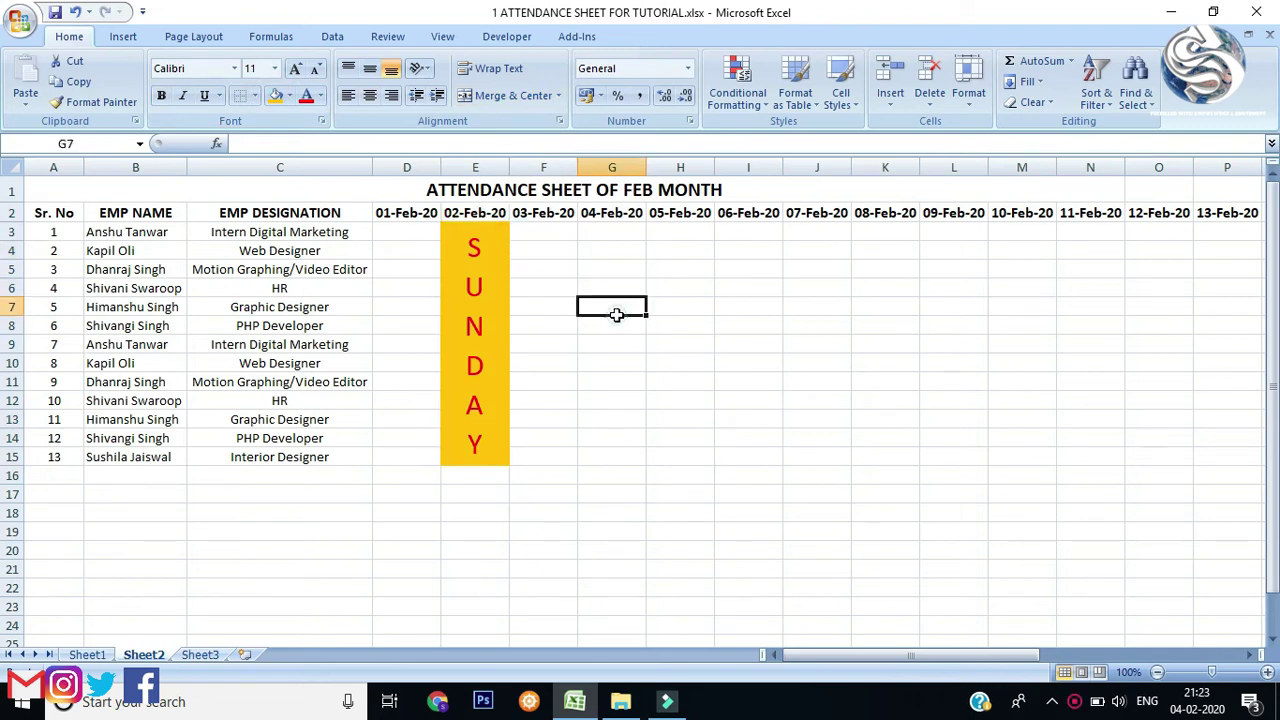
- Insert a blank row 2 between the sheet title and the column header row
{"action": "left_click", "coordinate": [14, 212]}
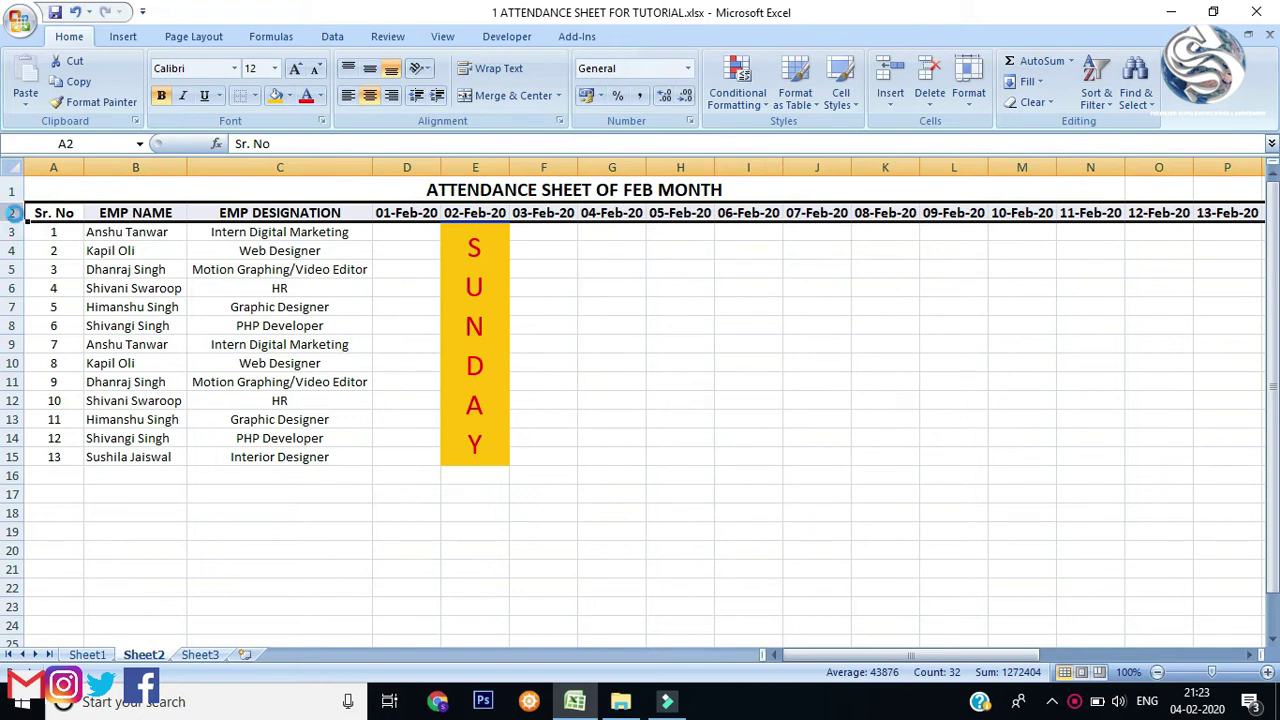
{"action": "key", "text": "ctrl+shift+plus"}
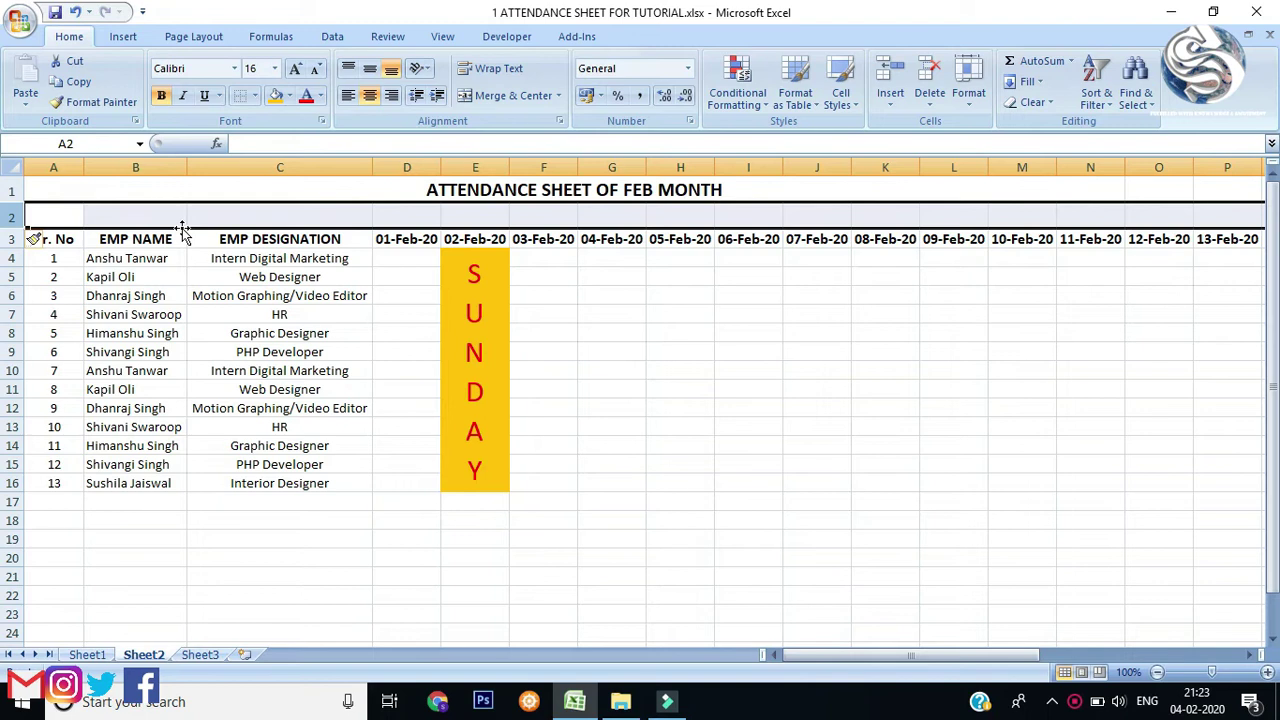
{"action": "left_click", "coordinate": [408, 217]}
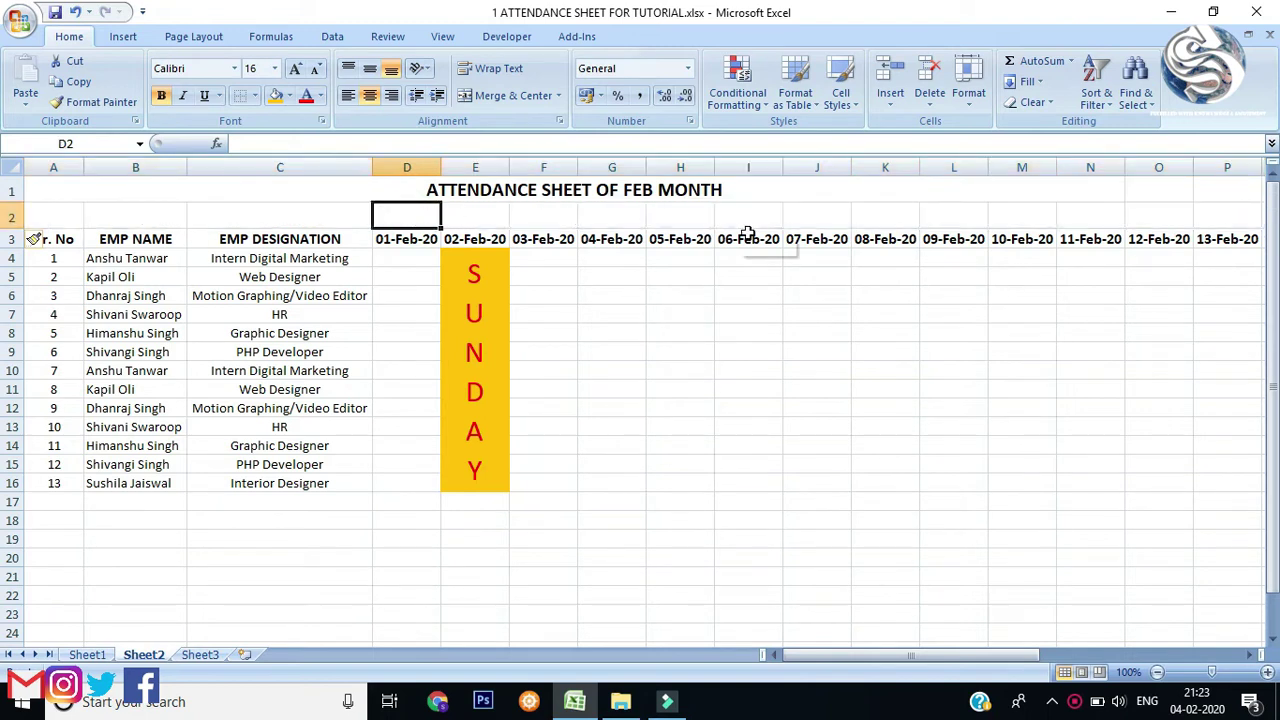
{"action": "left_click", "coordinate": [14, 212]}
{"action": "left_click", "coordinate": [432, 280]}
{"action": "left_click", "coordinate": [404, 214]}
- Check the first February weekday in the system calendar and enter SAT, SUN and MON in D2:F2
{"action": "left_click", "coordinate": [1190, 710]}
{"action": "left_click", "coordinate": [1190, 710]}
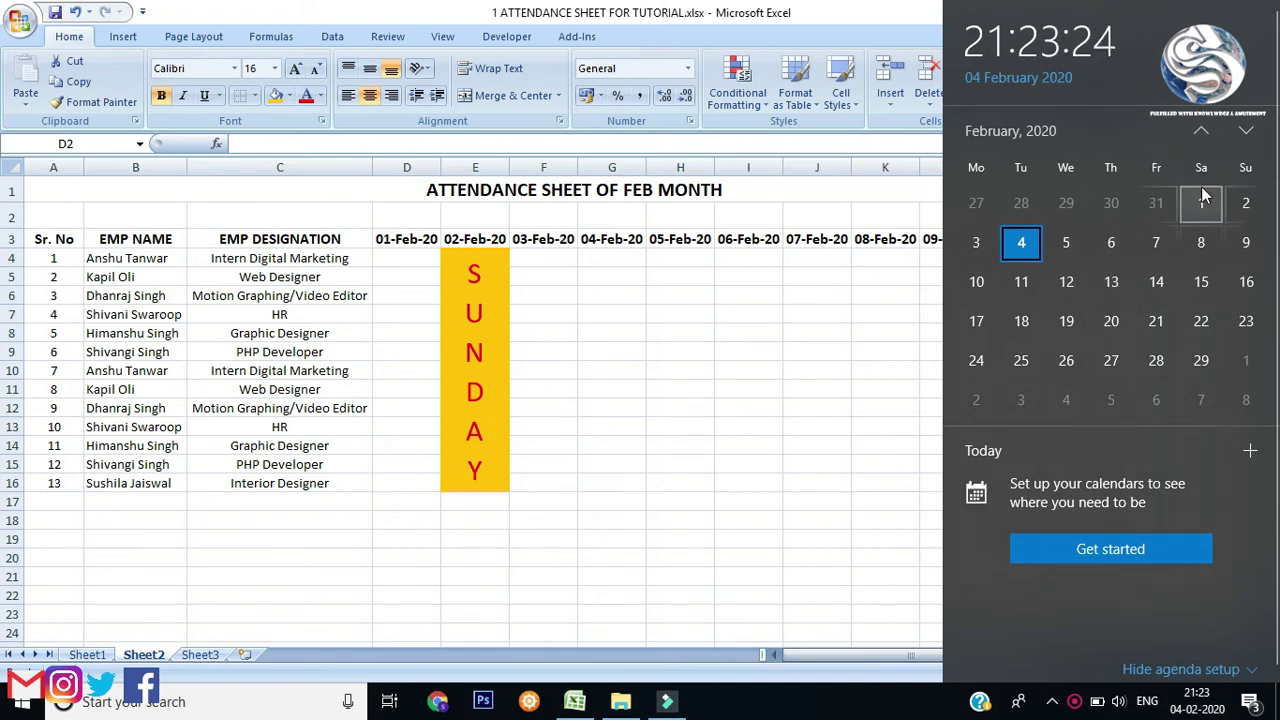
{"action": "left_click", "coordinate": [415, 210]}
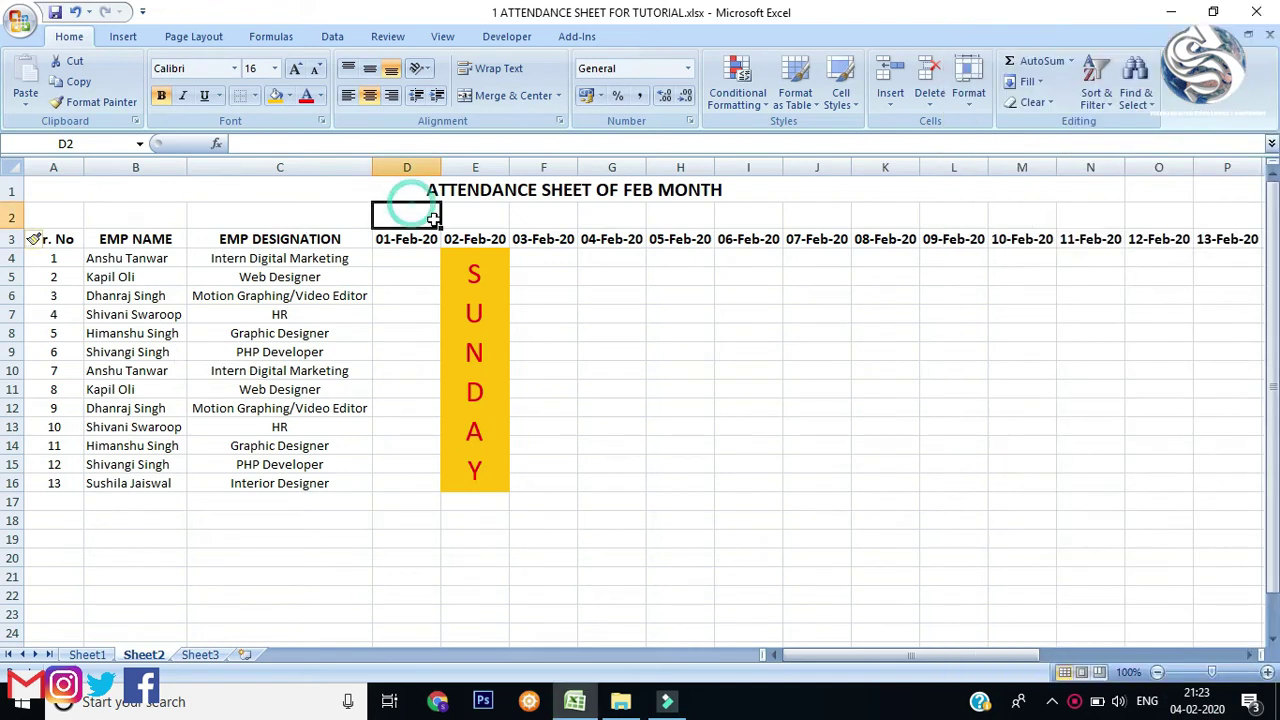
{"action": "type", "text": "SU"}
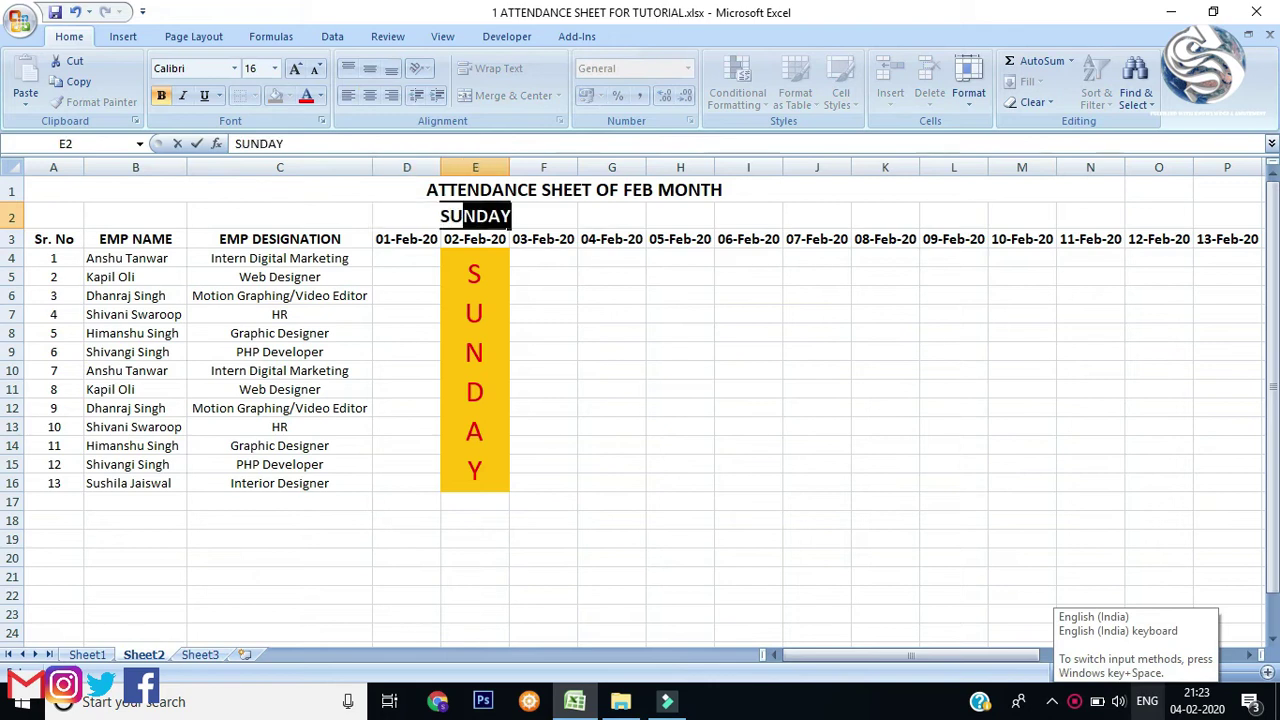
{"action": "type", "text": "N"}
{"action": "key", "text": "Delete"}
{"action": "key", "text": "Tab"}
{"action": "type", "text": "MON"}
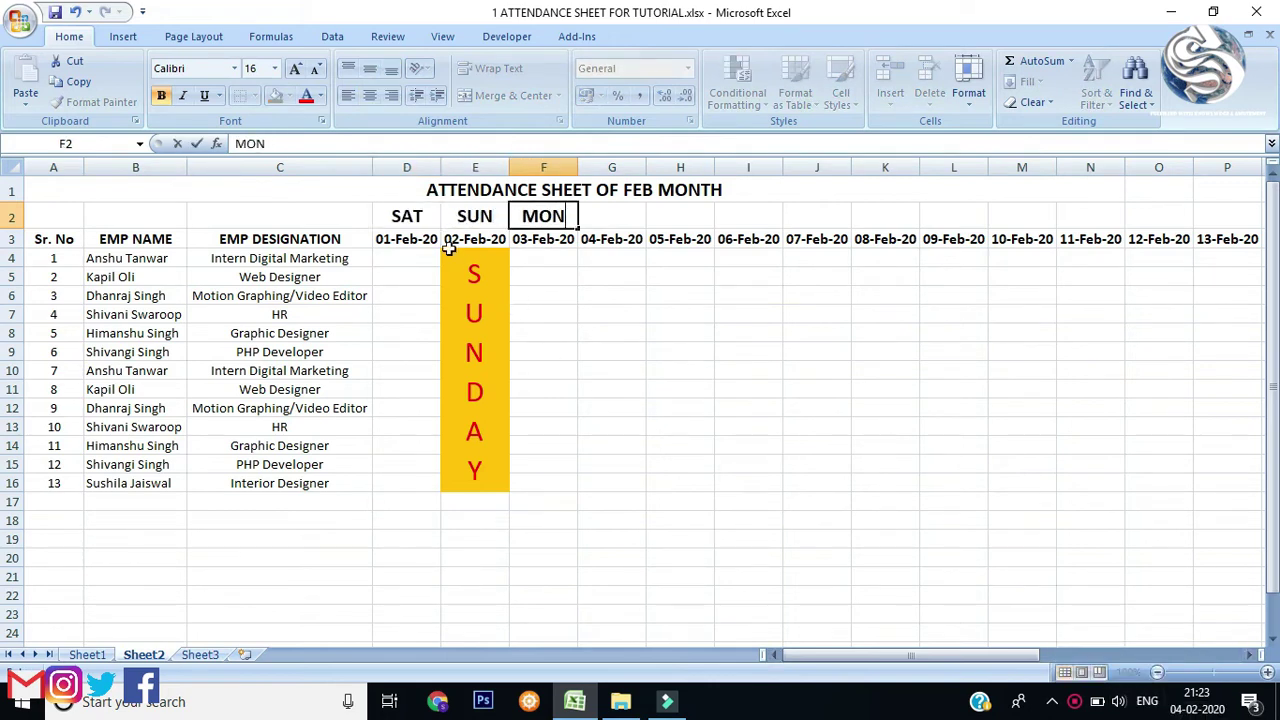
- Fill the weekday names across row 2 from column D to the last February date in column AF
{"action": "left_click_drag", "start_coordinate": [417, 210], "coordinate": [1195, 300]}
{"action": "scroll", "coordinate": [1171, 403], "scroll_direction": "left", "scroll_amount": 10}
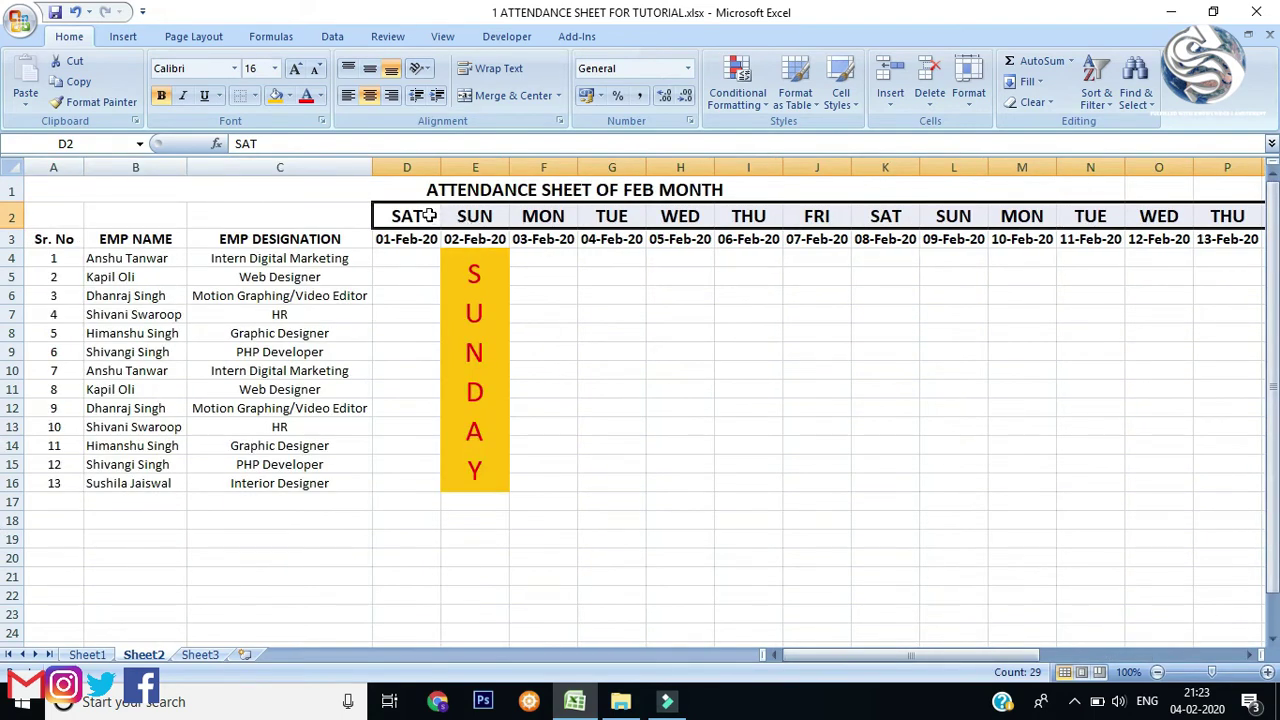
{"action": "left_click", "coordinate": [408, 258]}
{"action": "left_click", "coordinate": [408, 216]}
- Reduce the font size of the weekday names in row 2
{"action": "left_click", "coordinate": [12, 216]}
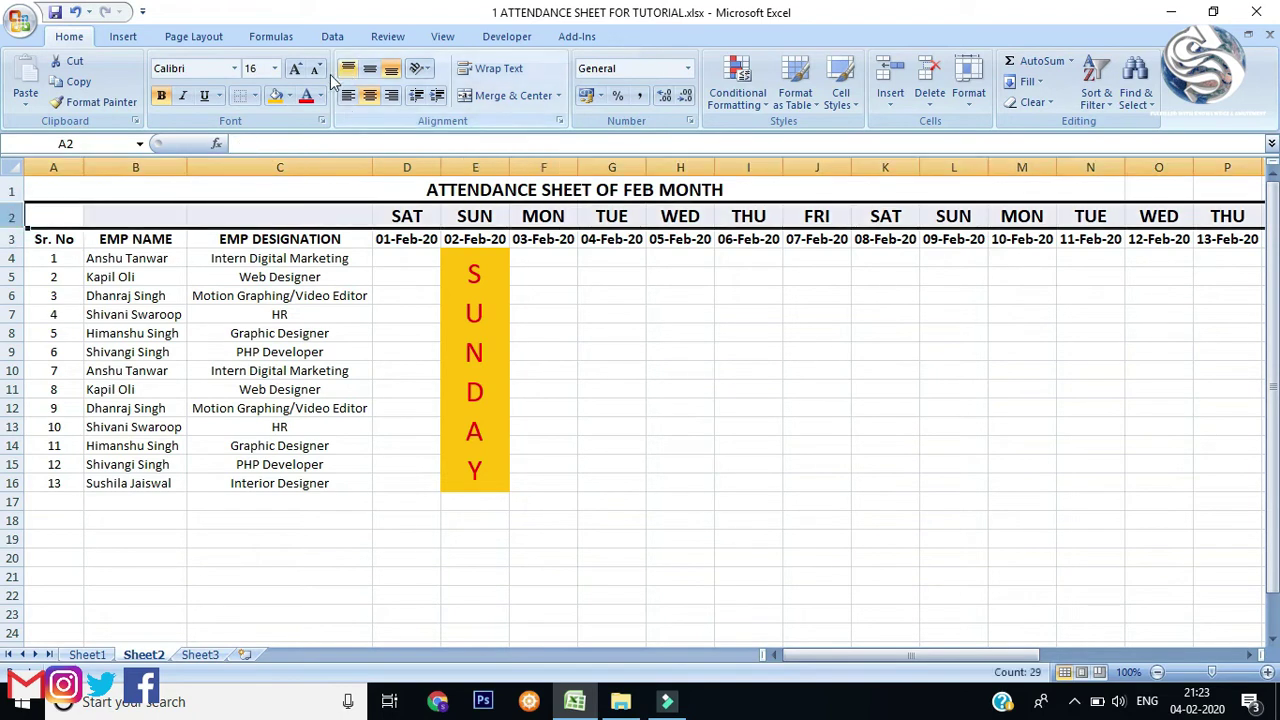
{"action": "left_click", "coordinate": [318, 72]}
{"action": "left_click", "coordinate": [318, 72]}
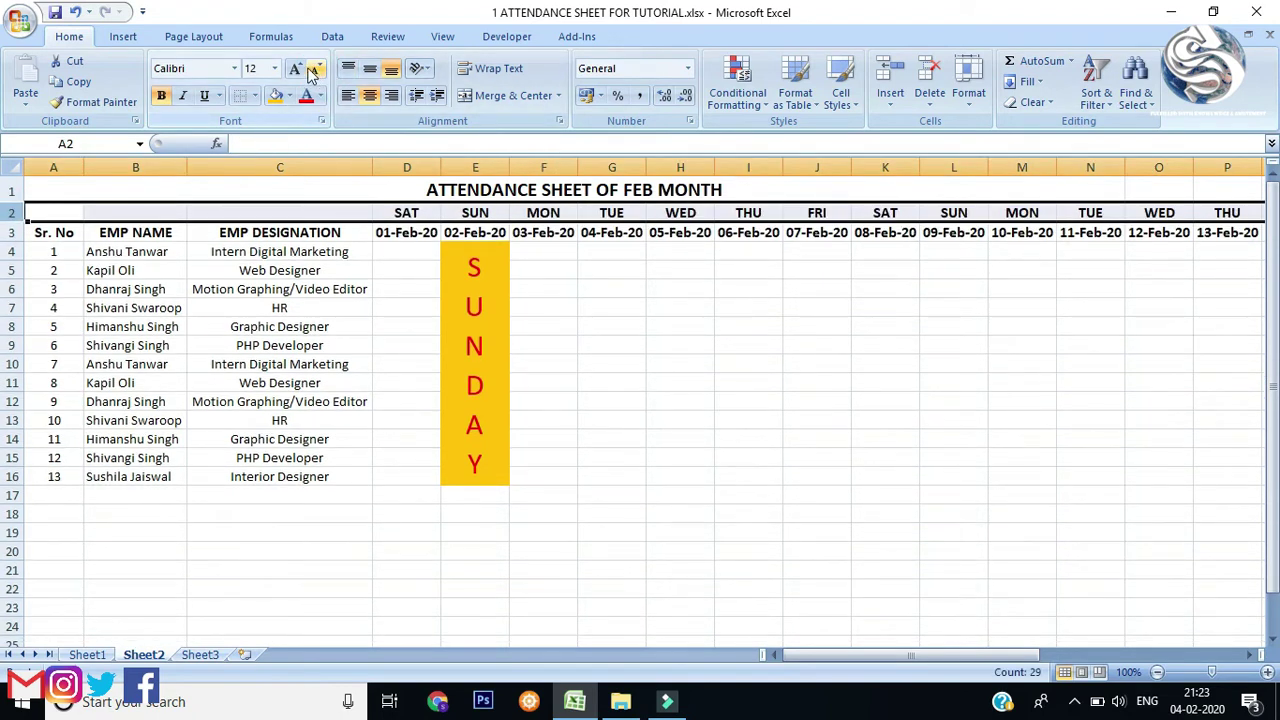
{"action": "left_click", "coordinate": [318, 72]}
{"action": "left_click", "coordinate": [543, 288]}
{"action": "left_click", "coordinate": [563, 256]}
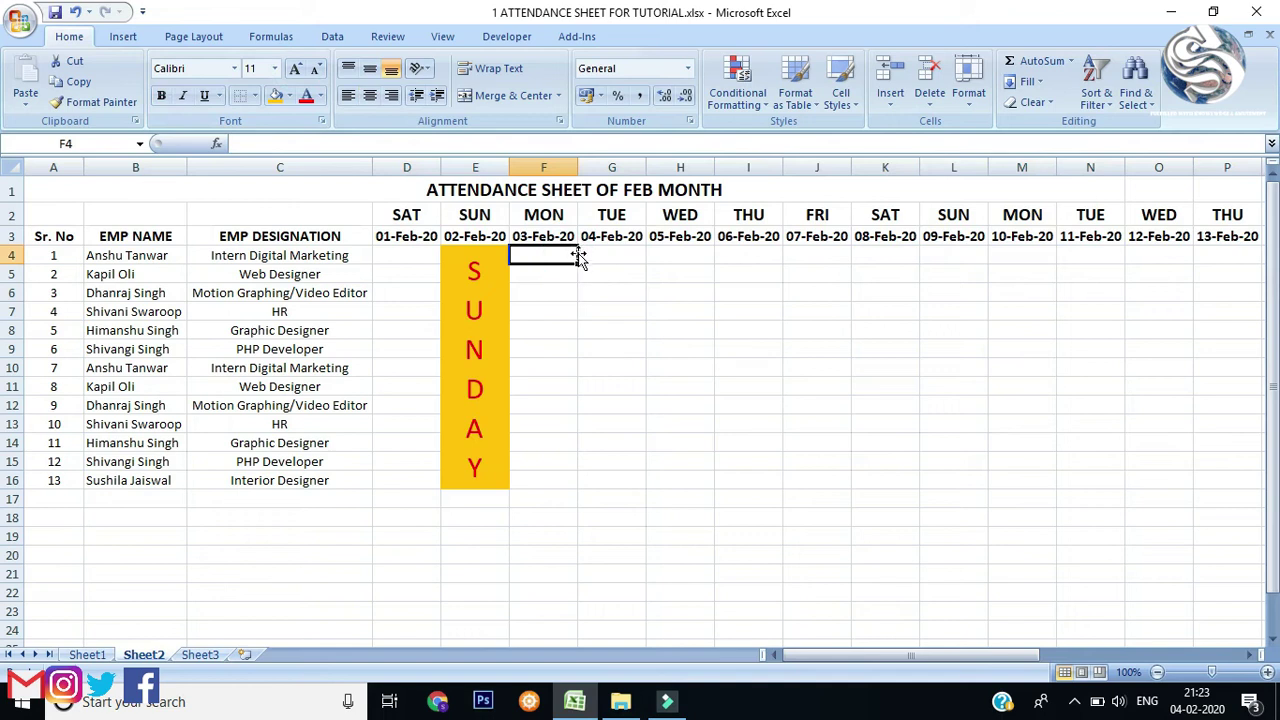
- Remove the merged Sunday block in E4:E16 by unmerging it, deleting its text and copying a blank cell's format over it
{"action": "left_click", "coordinate": [585, 257]}
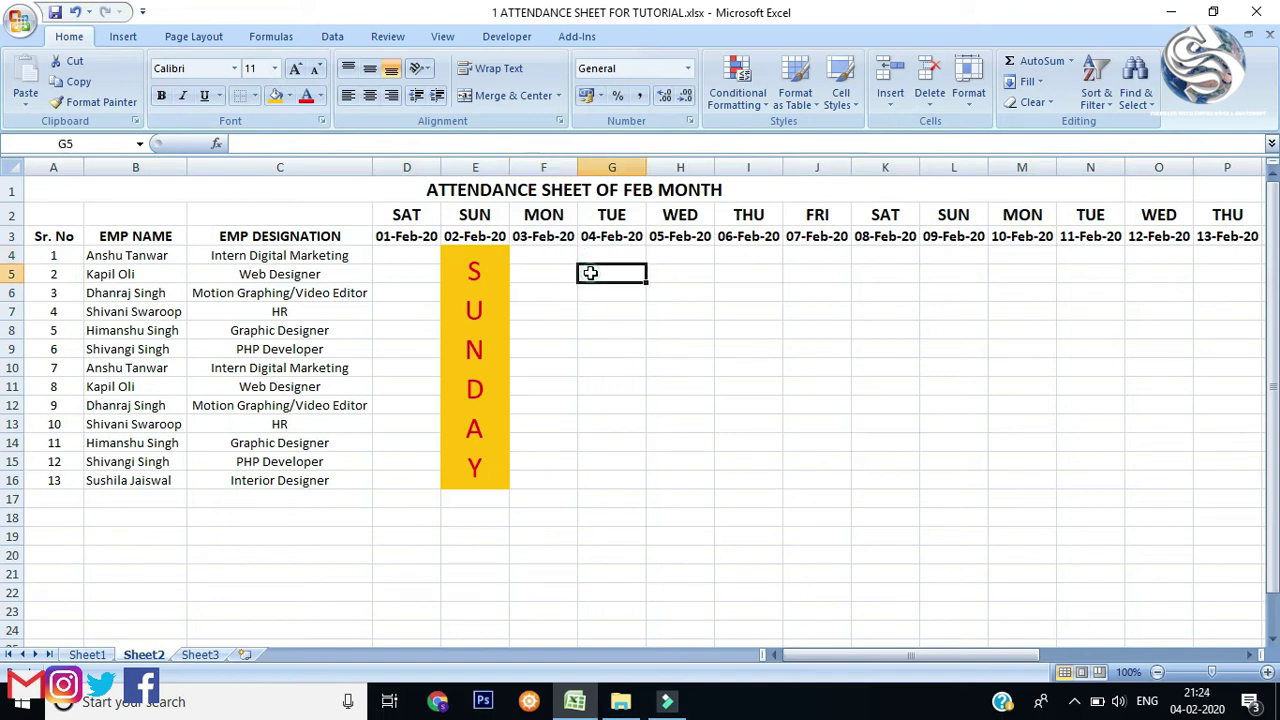
{"action": "left_click", "coordinate": [494, 271]}
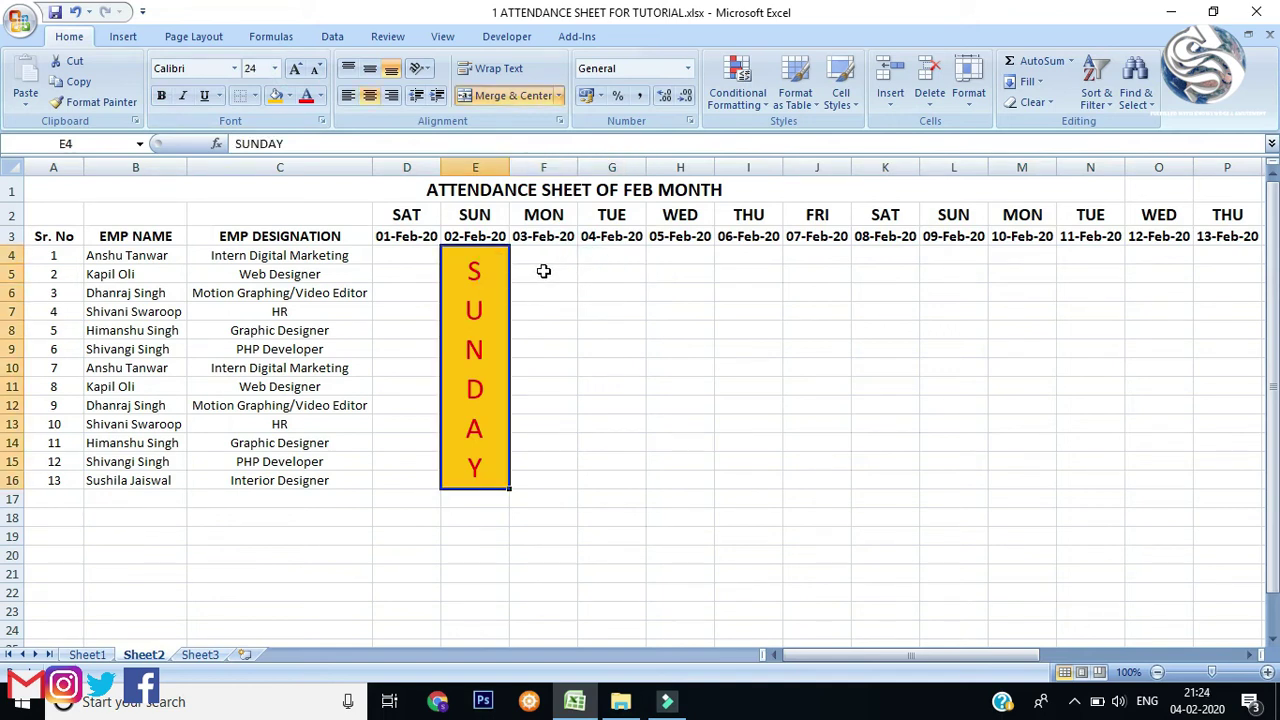
{"action": "left_click", "coordinate": [488, 99]}
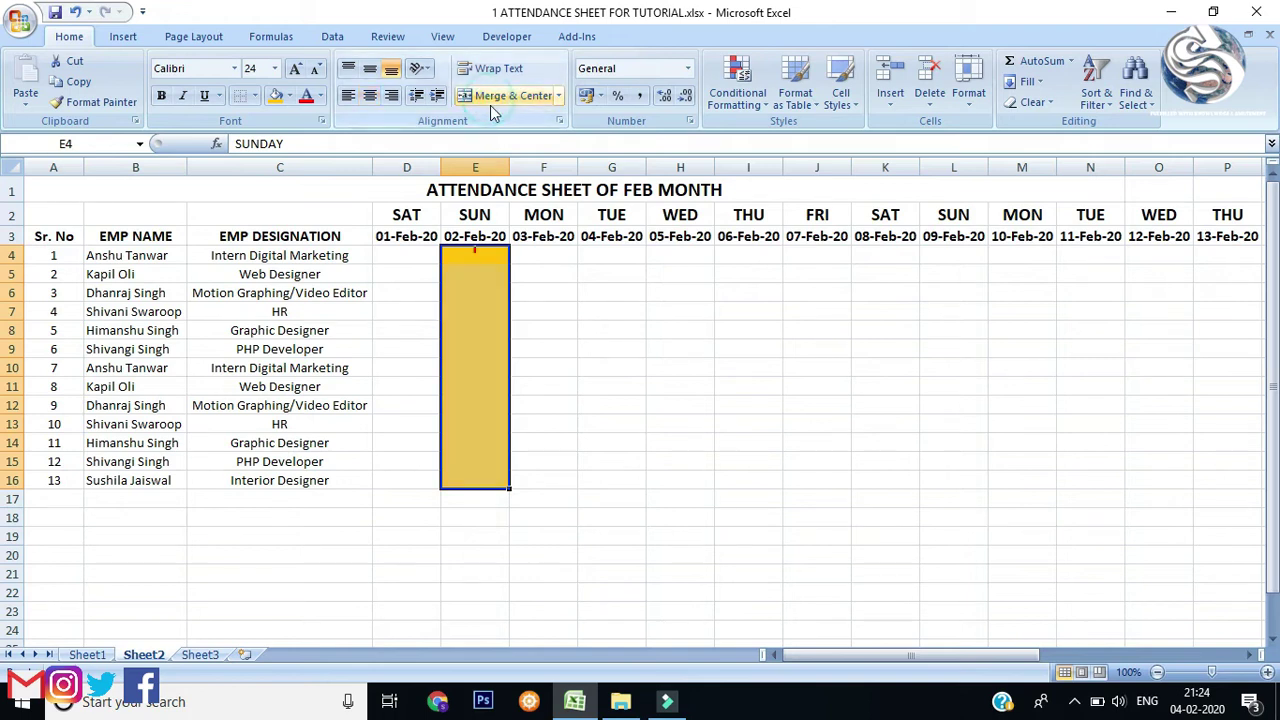
{"action": "left_click", "coordinate": [484, 254]}
{"action": "left_click", "coordinate": [561, 307]}
{"action": "left_click", "coordinate": [95, 101]}
{"action": "left_click_drag", "start_coordinate": [474, 255], "coordinate": [471, 476]}
{"action": "left_click", "coordinate": [543, 349]}
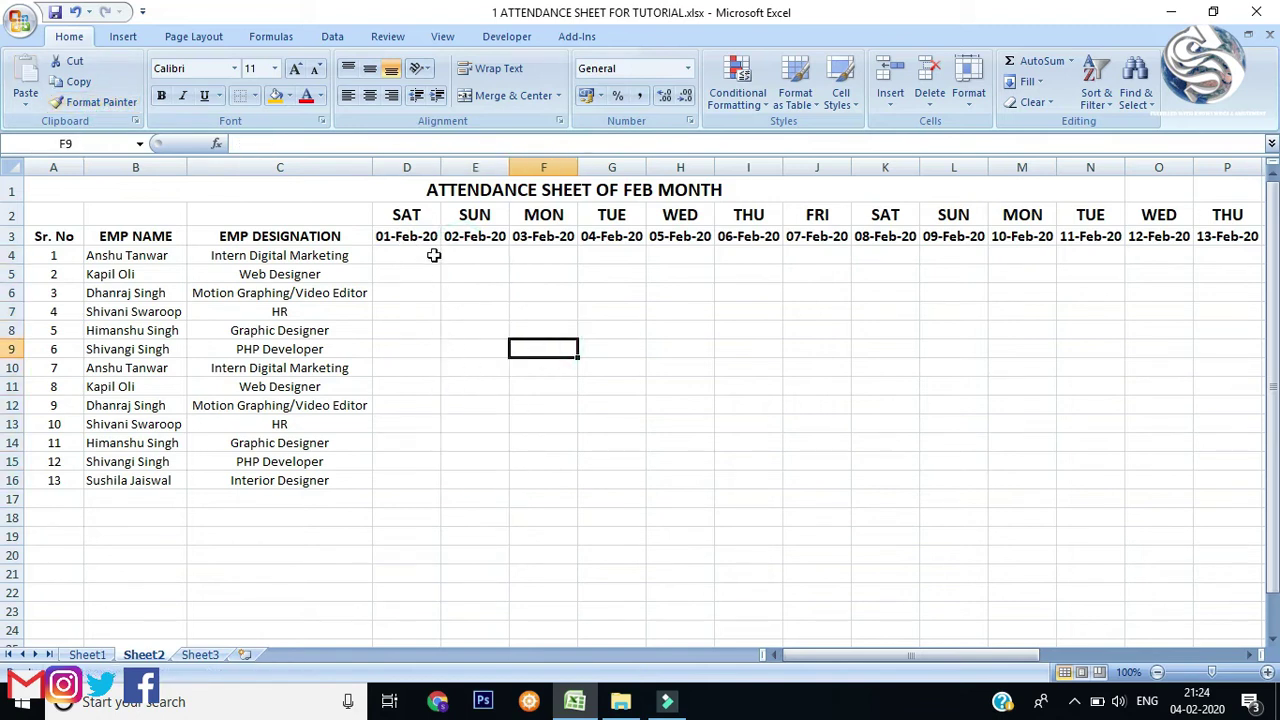
{"action": "left_click_drag", "start_coordinate": [390, 224], "coordinate": [1050, 240]}
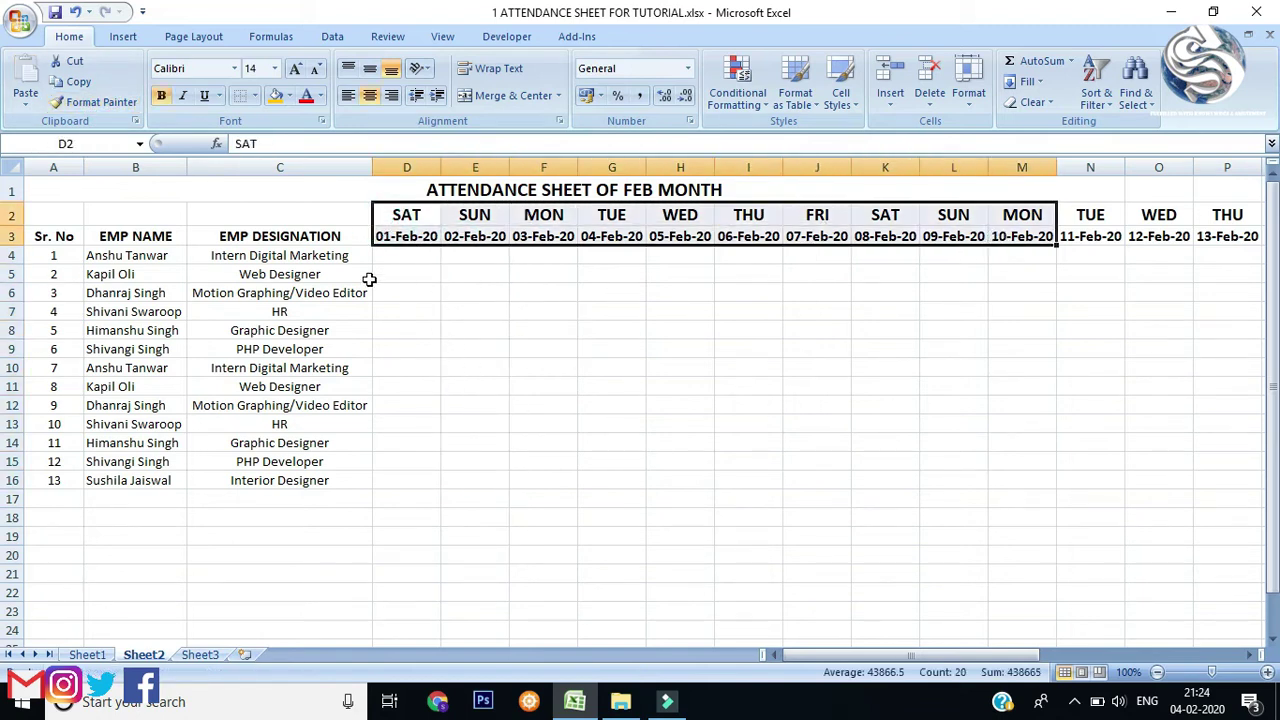
{"action": "left_click", "coordinate": [405, 272]}
{"action": "left_click", "coordinate": [410, 242]}
{"action": "left_click", "coordinate": [419, 258]}
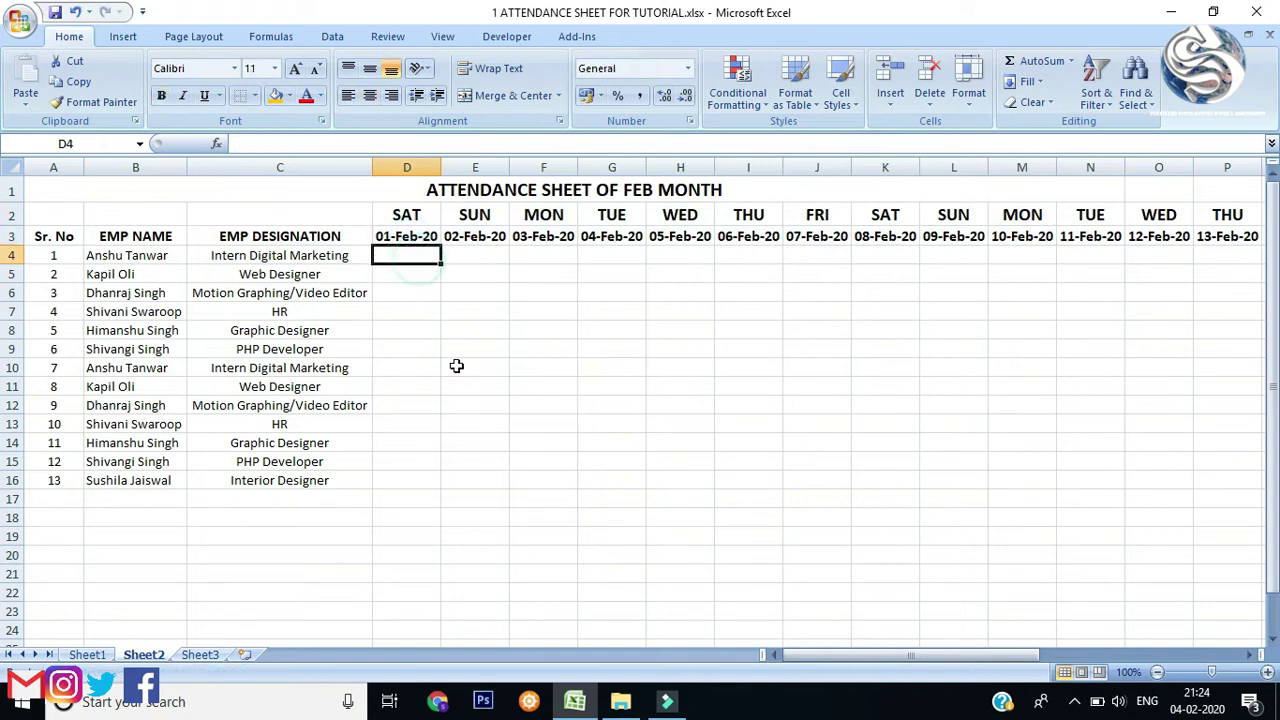
{"action": "left_click_drag", "start_coordinate": [495, 214], "coordinate": [478, 445]}
{"action": "left_click_drag", "start_coordinate": [951, 217], "coordinate": [951, 463]}
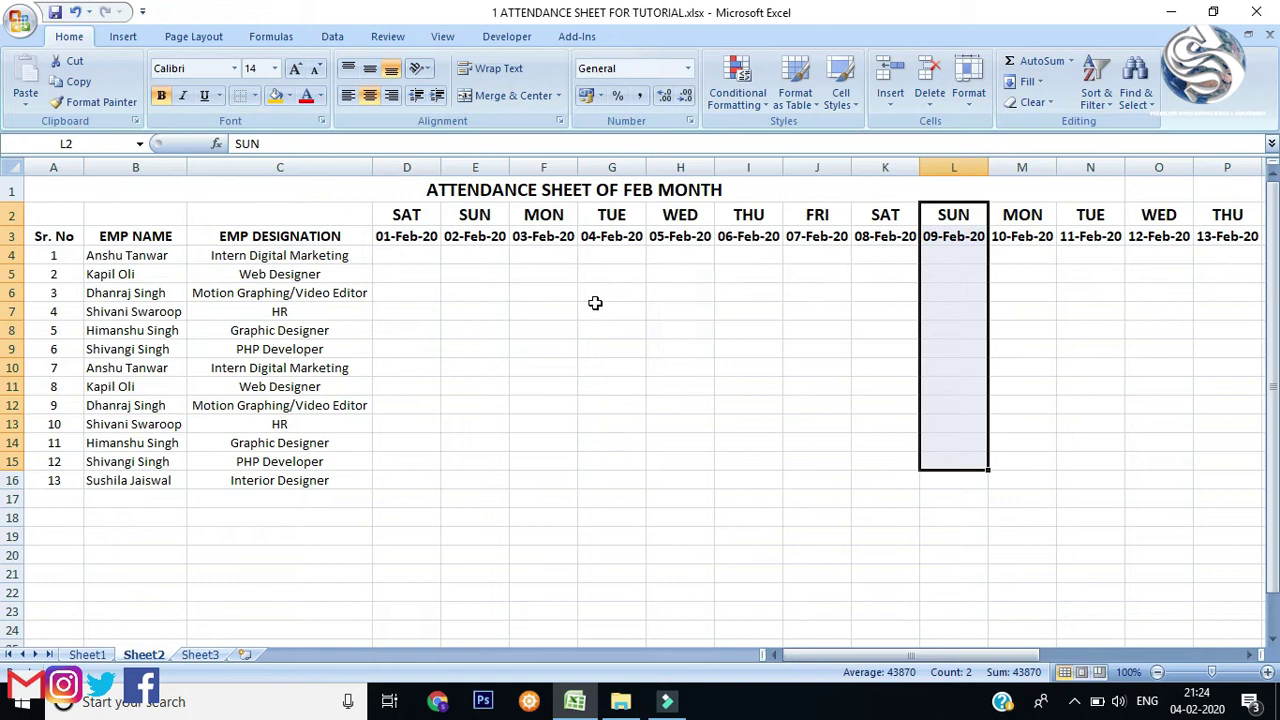
{"action": "left_click", "coordinate": [470, 270]}
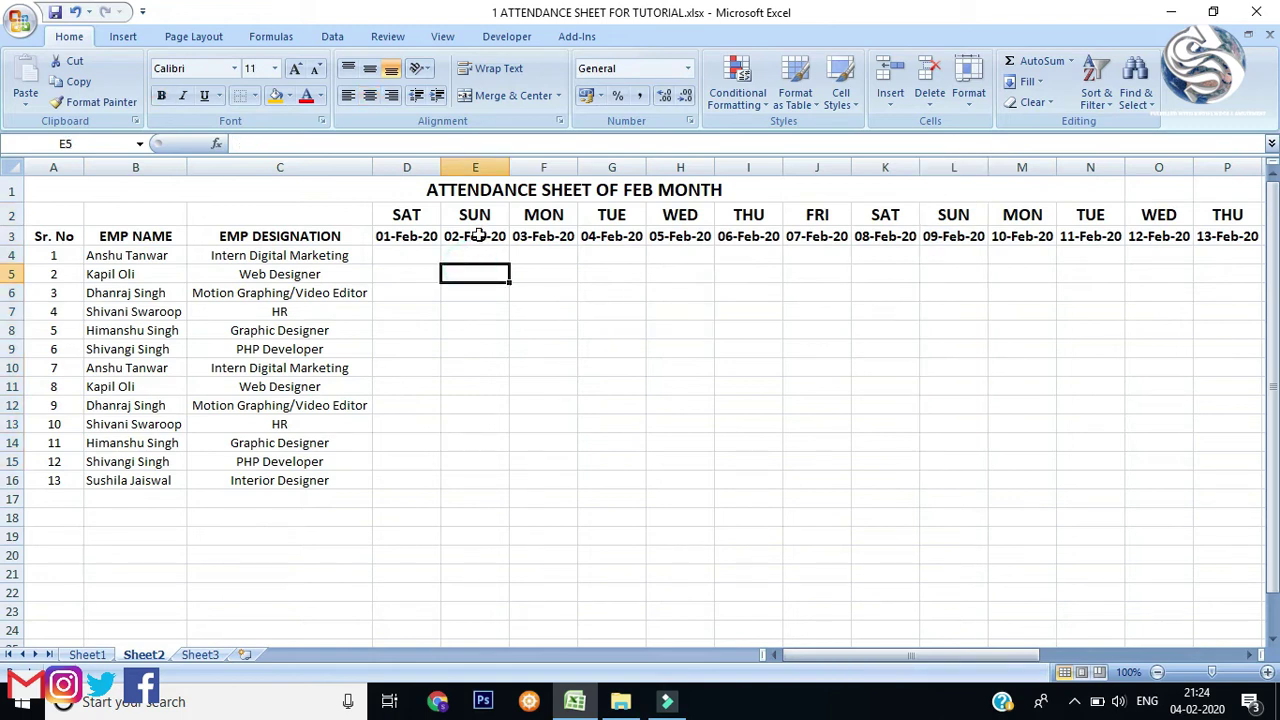
{"action": "left_click_drag", "start_coordinate": [405, 255], "coordinate": [1150, 541]}
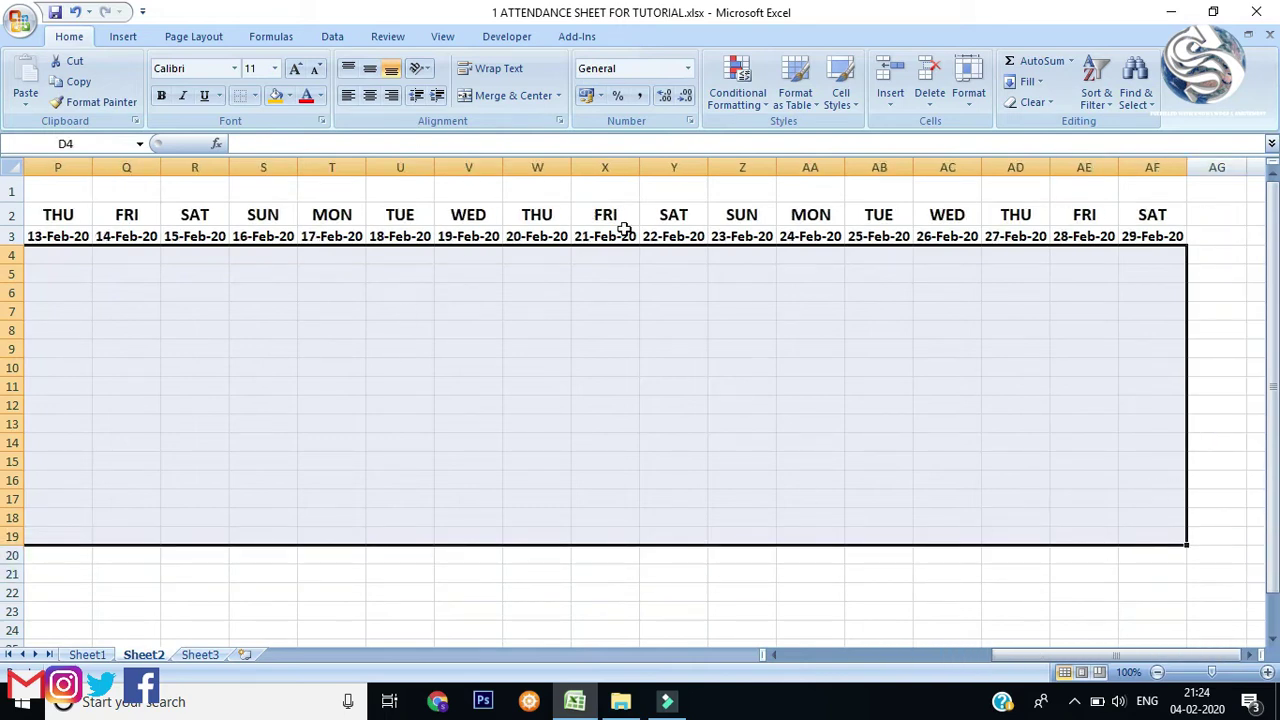
{"action": "left_click", "coordinate": [745, 100]}
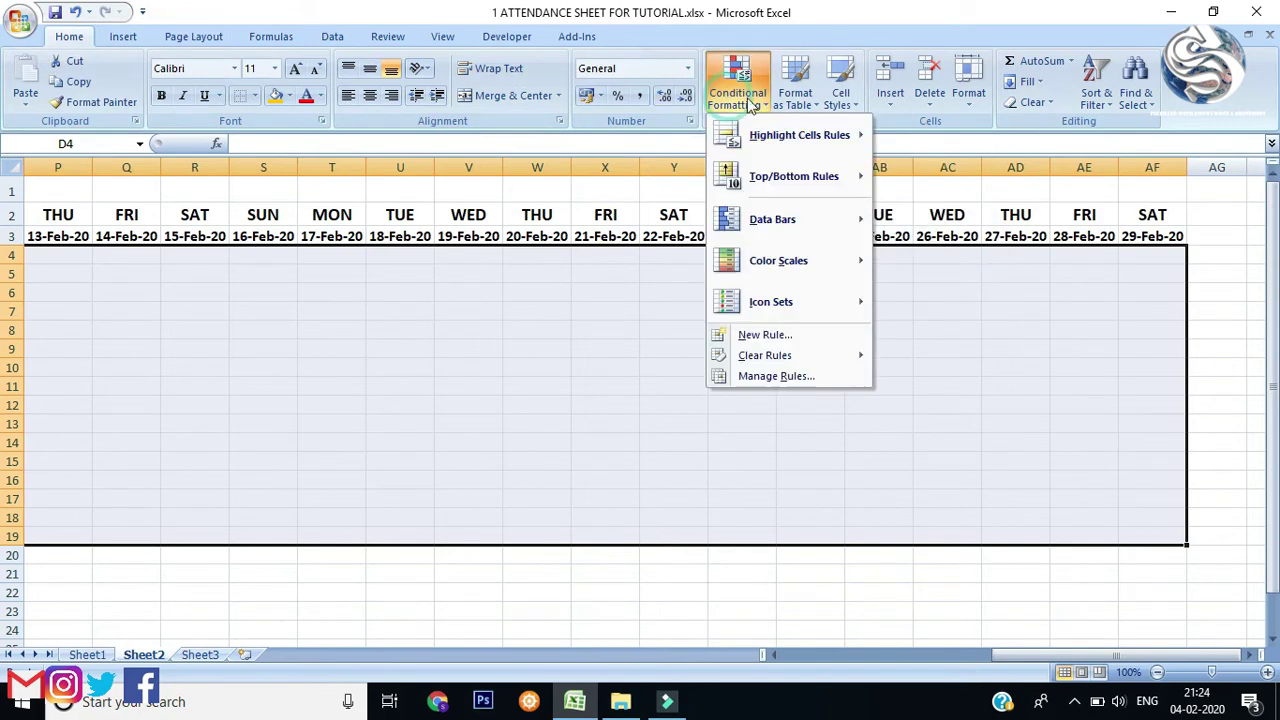
{"action": "left_click", "coordinate": [790, 334]}
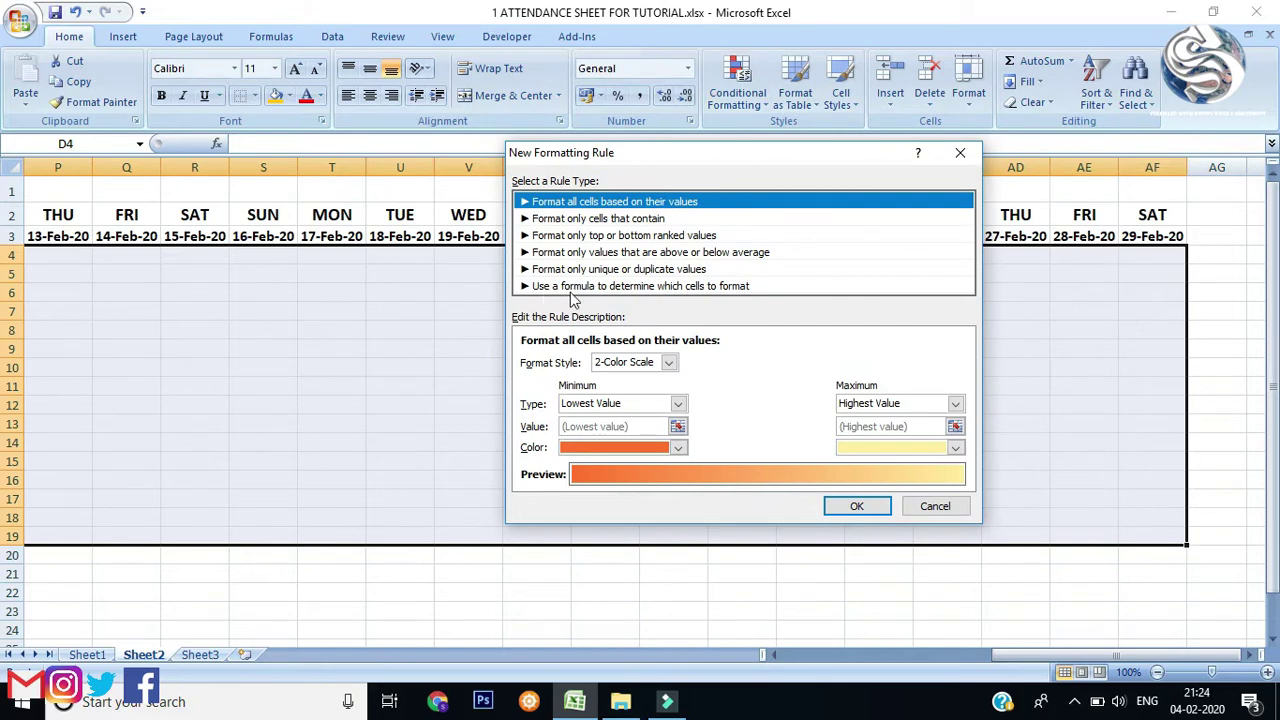
{"action": "left_click", "coordinate": [630, 287]}
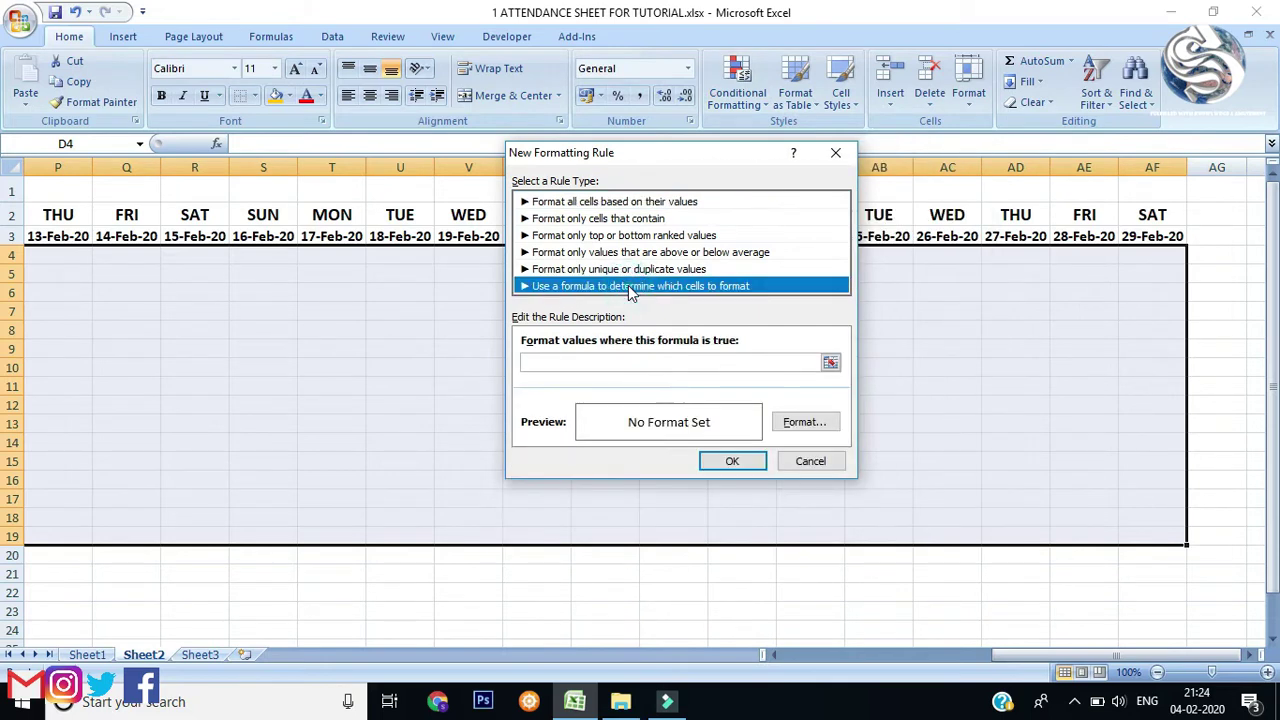
{"action": "left_click", "coordinate": [612, 360]}
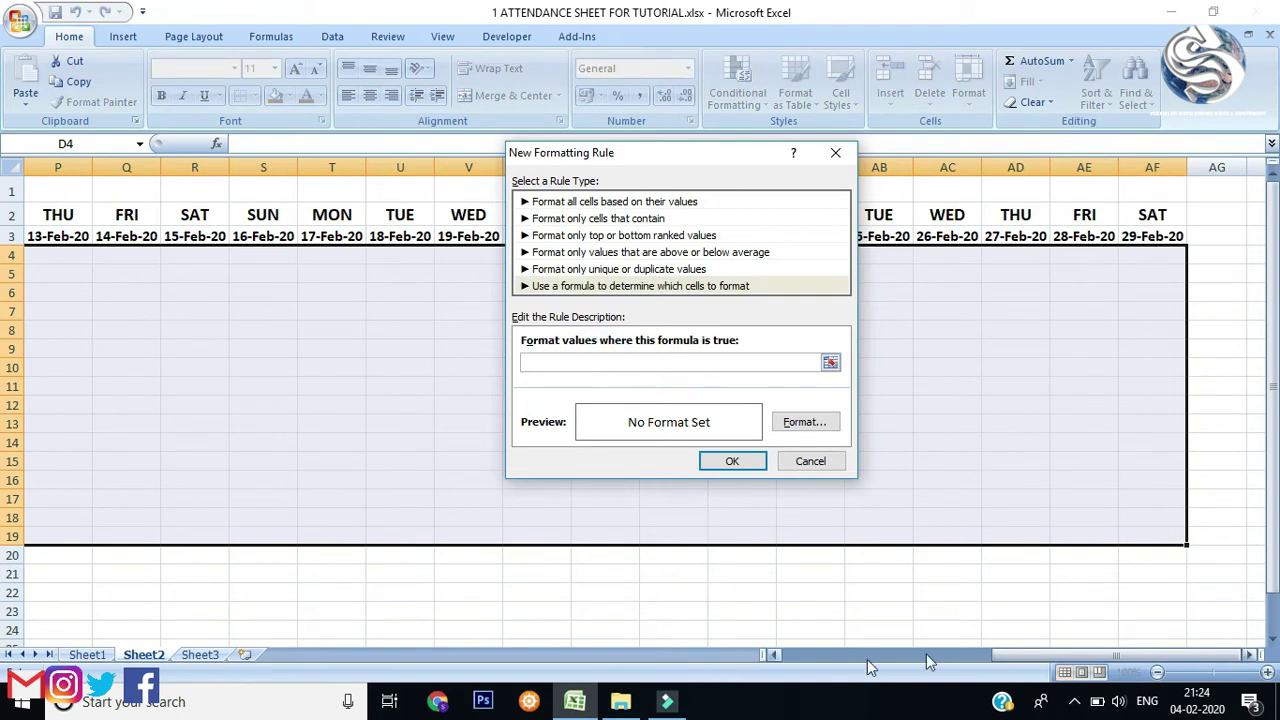
{"action": "left_click_drag", "start_coordinate": [1005, 657], "coordinate": [790, 657]}
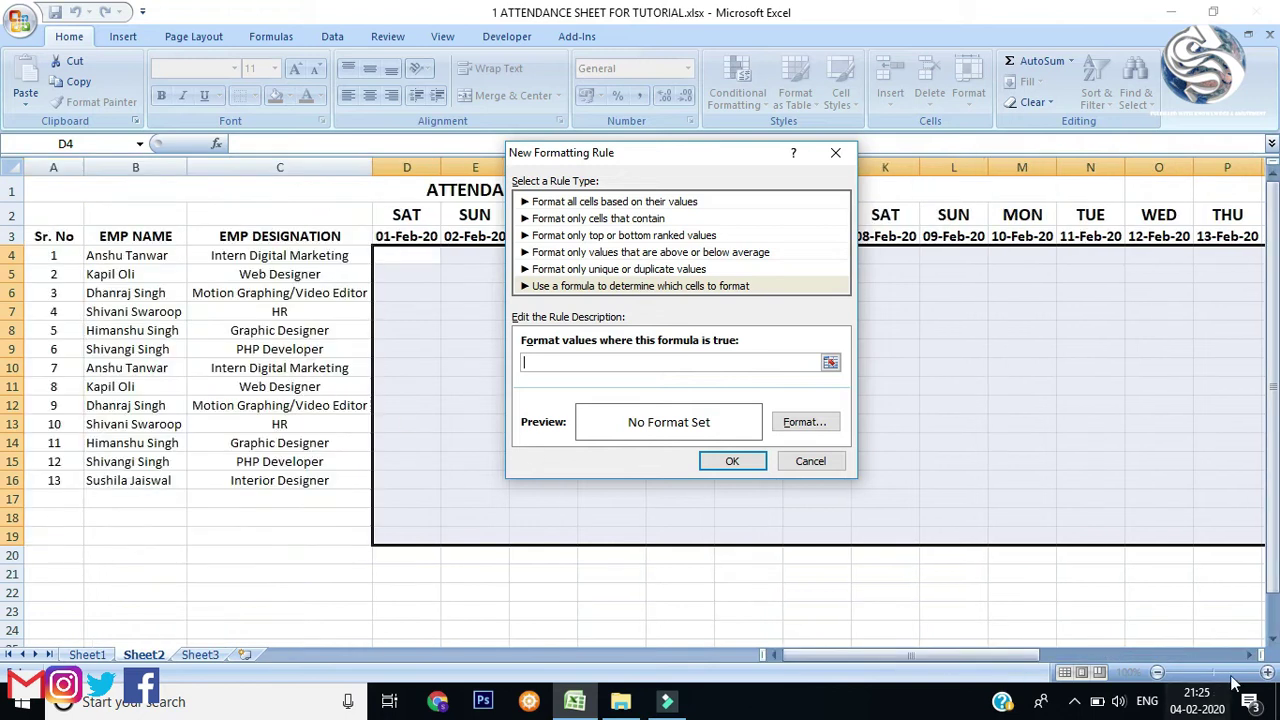
{"action": "key", "text": "Escape"}
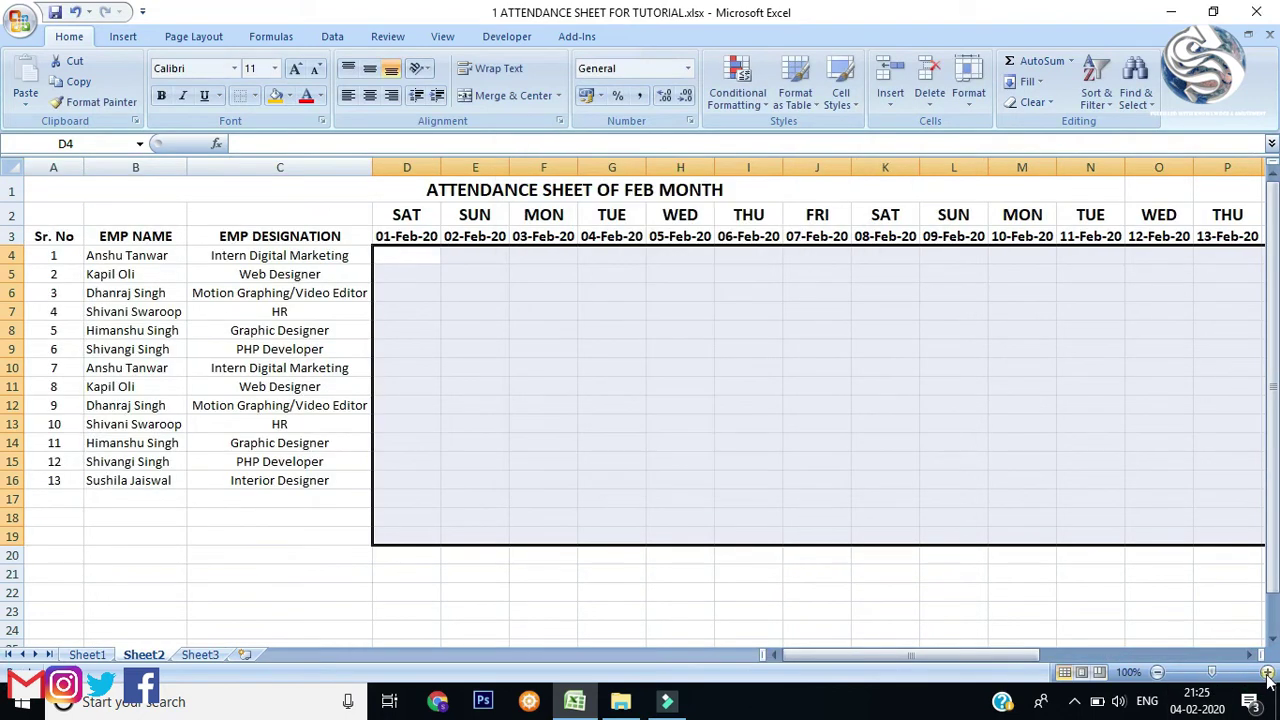
- Create a formula-based conditional formatting rule for cell D4 using an OR formula that refers to weekday cell D2
{"action": "left_click", "coordinate": [1267, 672]}
{"action": "left_click_drag", "start_coordinate": [955, 655], "coordinate": [884, 654]}
{"action": "left_click", "coordinate": [449, 264]}
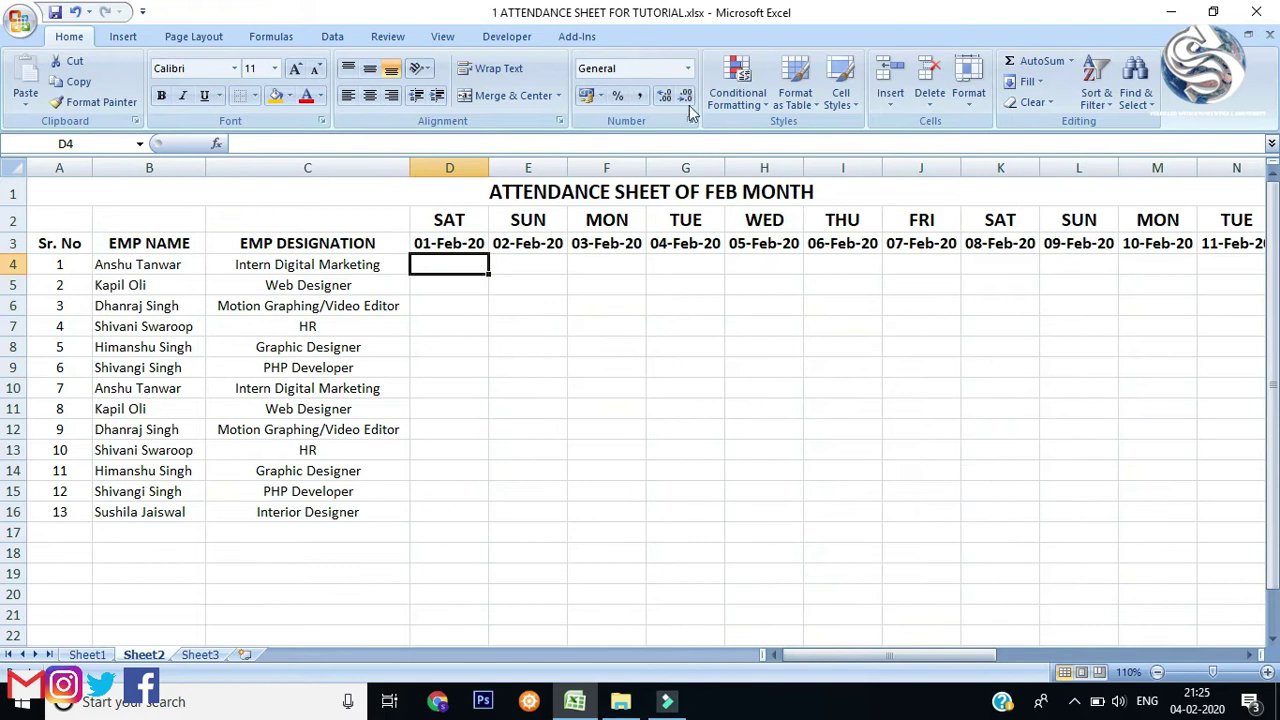
{"action": "left_click", "coordinate": [737, 92]}
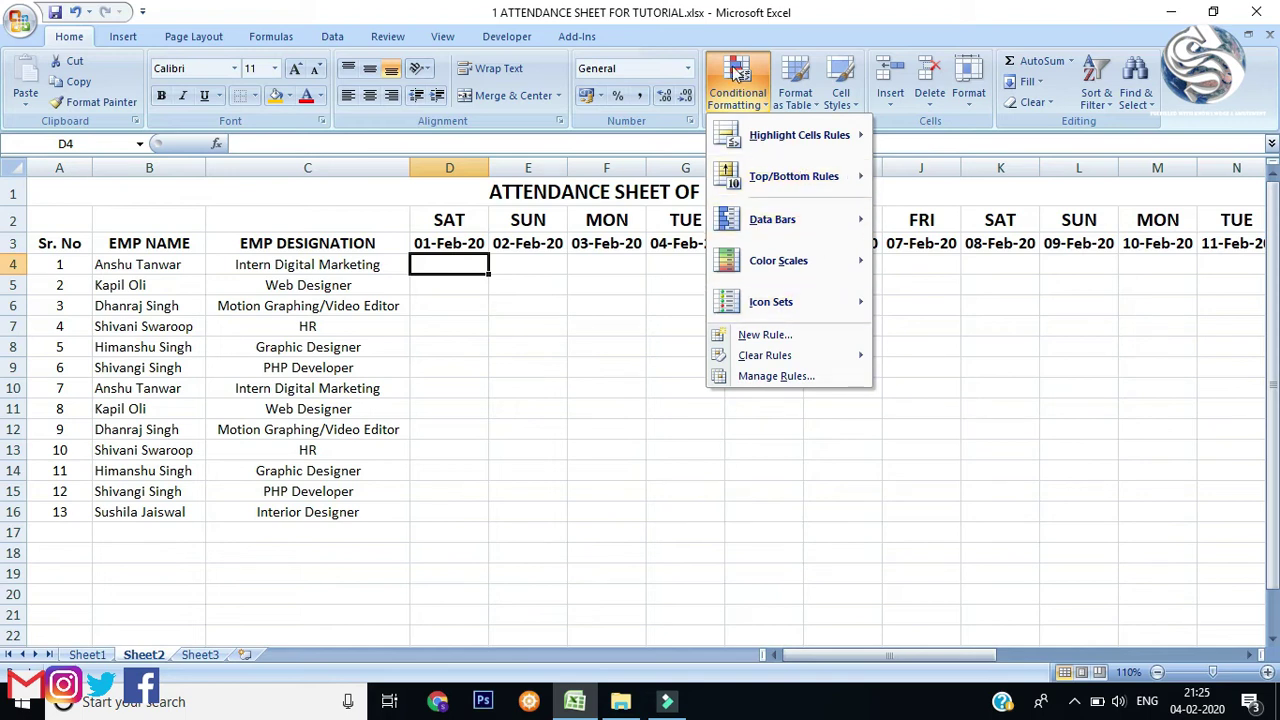
{"action": "left_click", "coordinate": [768, 336]}
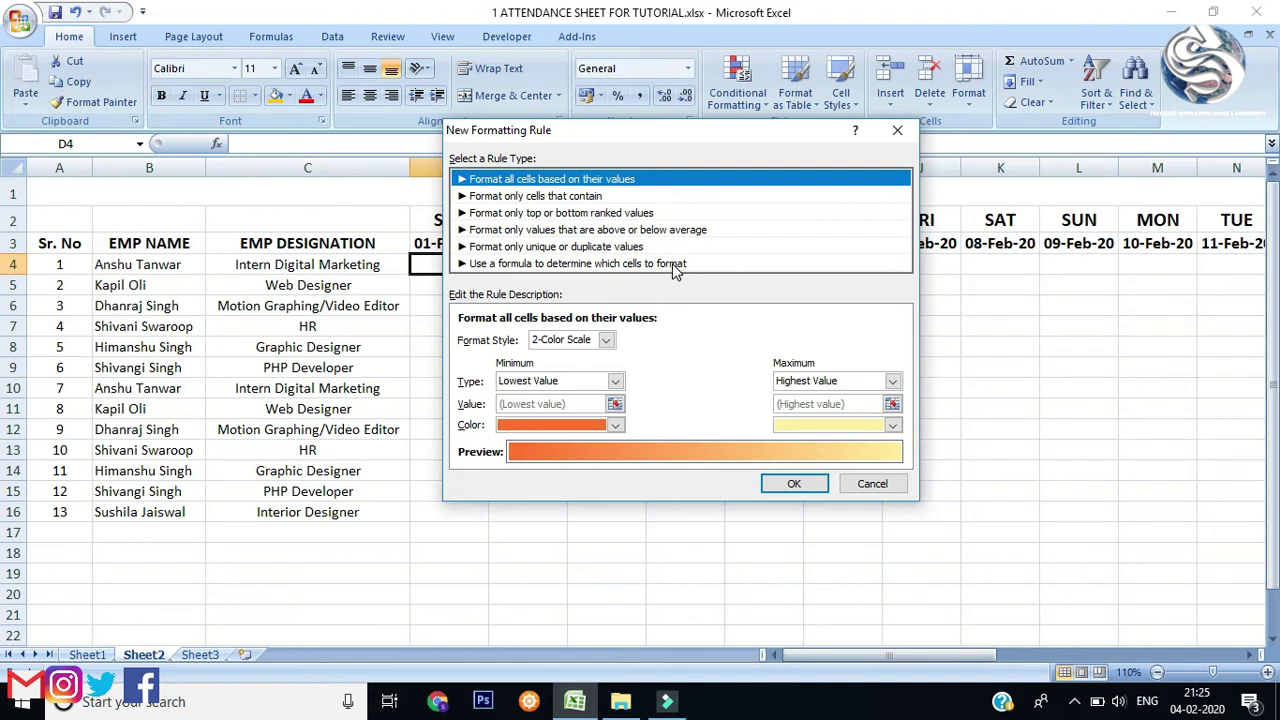
{"action": "left_click", "coordinate": [673, 265]}
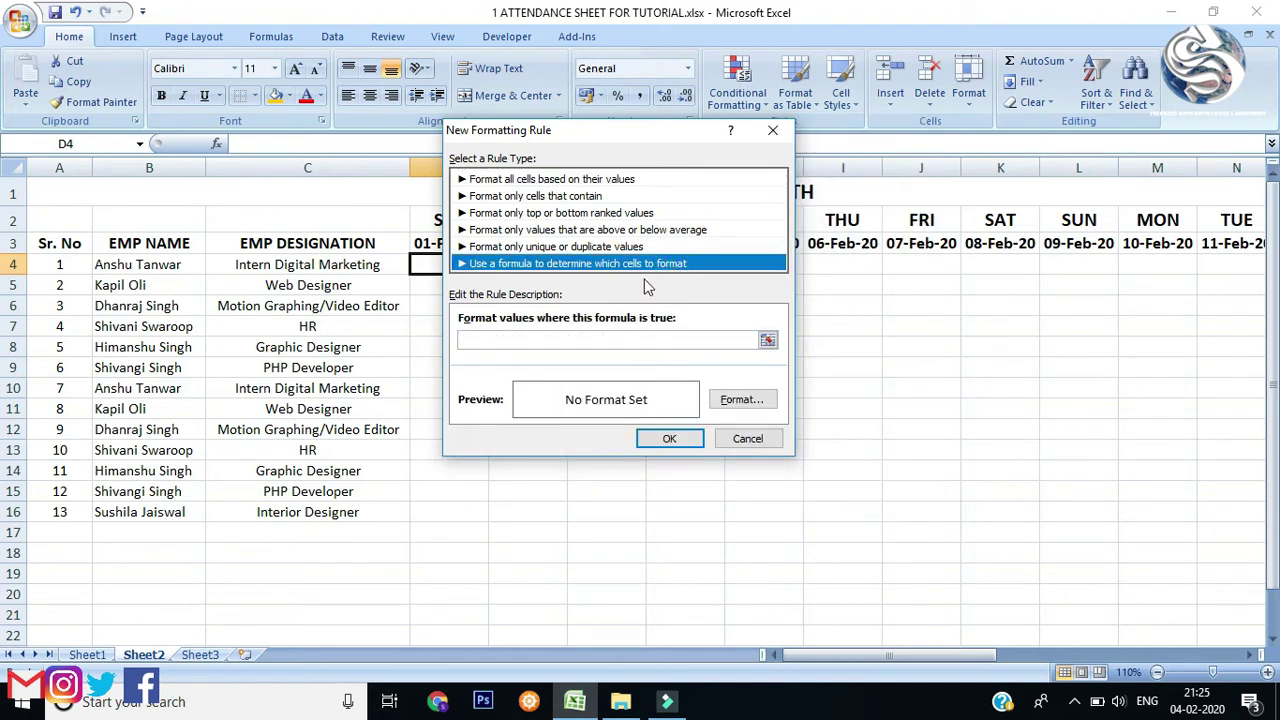
{"action": "left_click", "coordinate": [515, 340]}
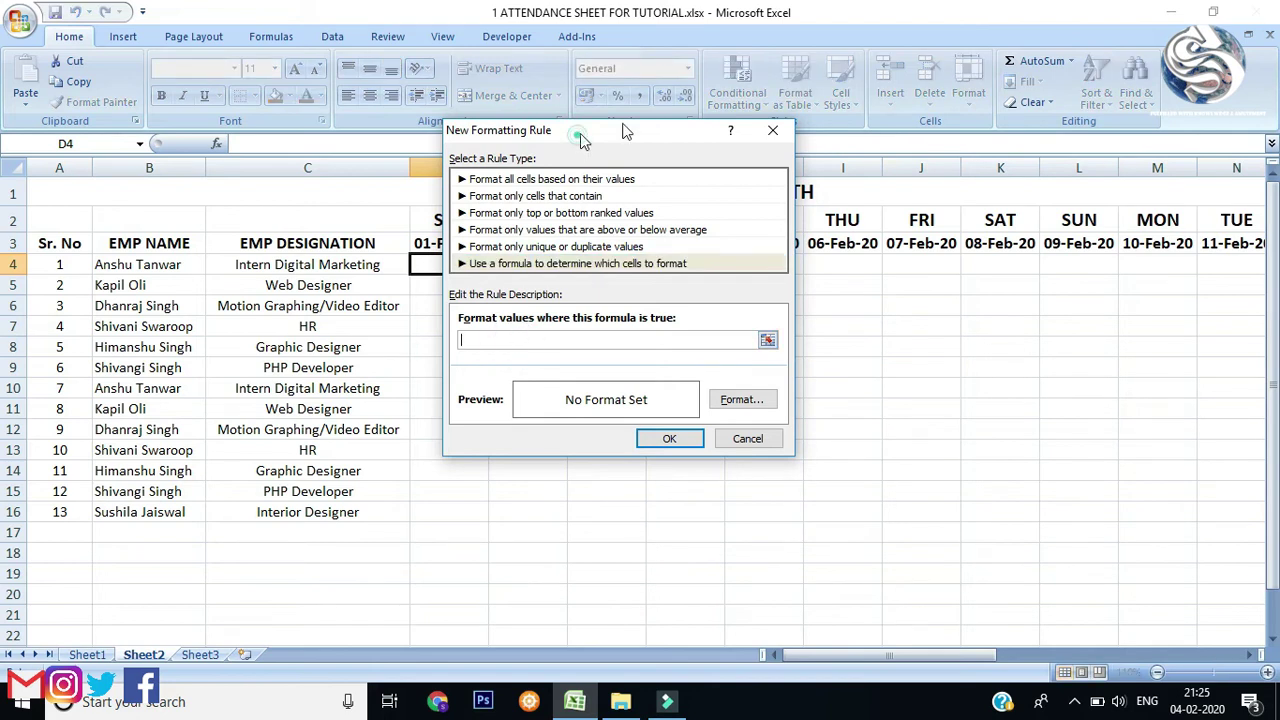
{"action": "left_click_drag", "start_coordinate": [580, 134], "coordinate": [713, 122]}
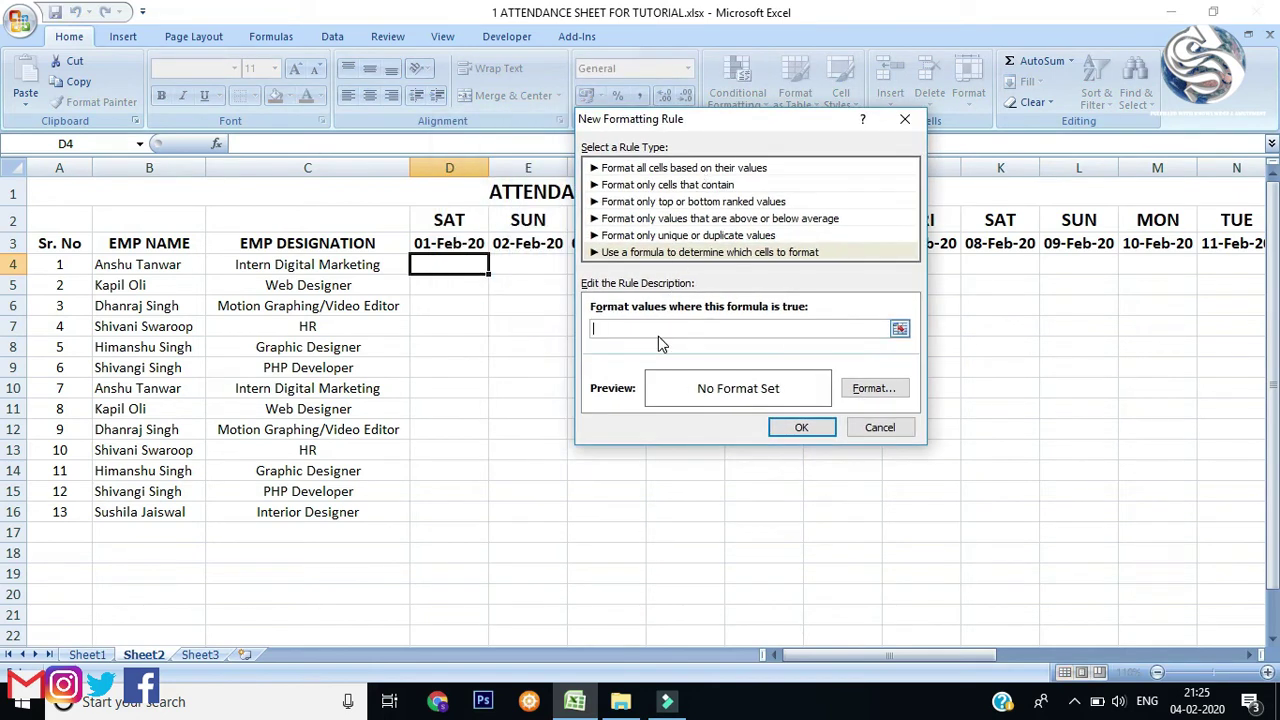
{"action": "type", "text": "=OR("}
{"action": "left_click", "coordinate": [432, 220]}
- Give the D4 conditional formatting rule a red fill and apply it
{"action": "left_click", "coordinate": [868, 391]}
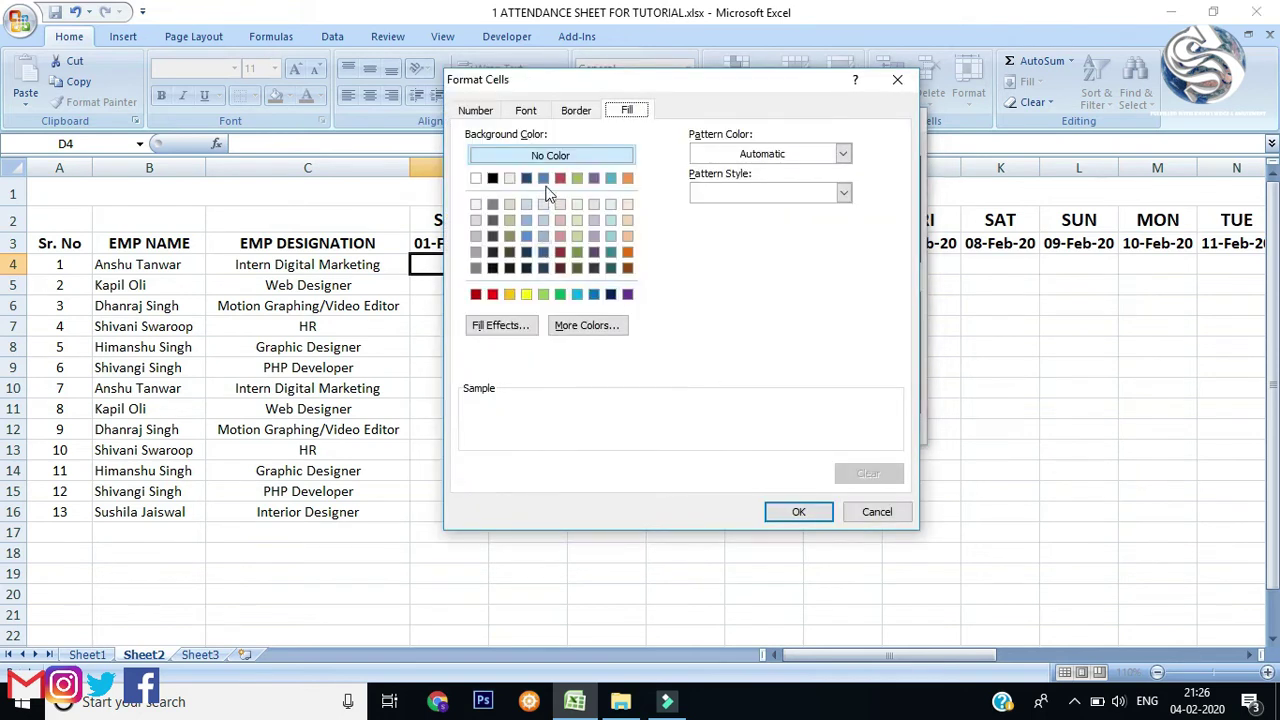
{"action": "left_click", "coordinate": [493, 295]}
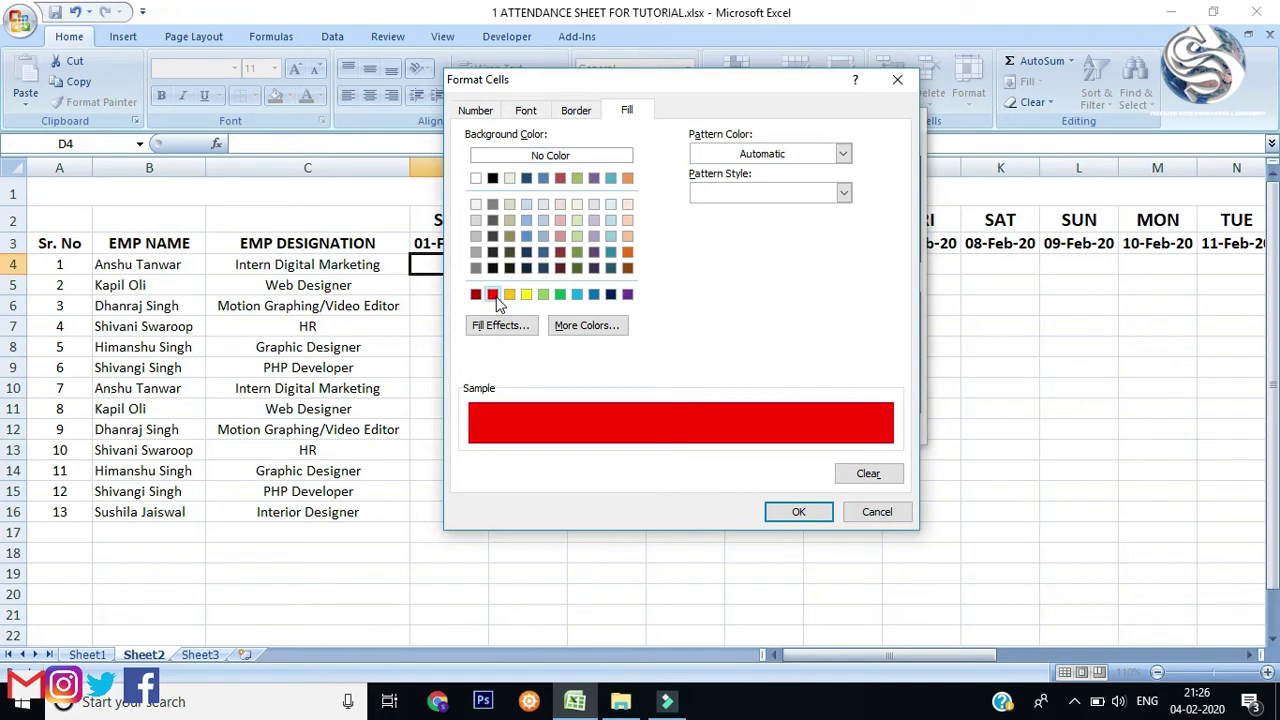
{"action": "left_click", "coordinate": [799, 511]}
{"action": "left_click", "coordinate": [790, 430]}
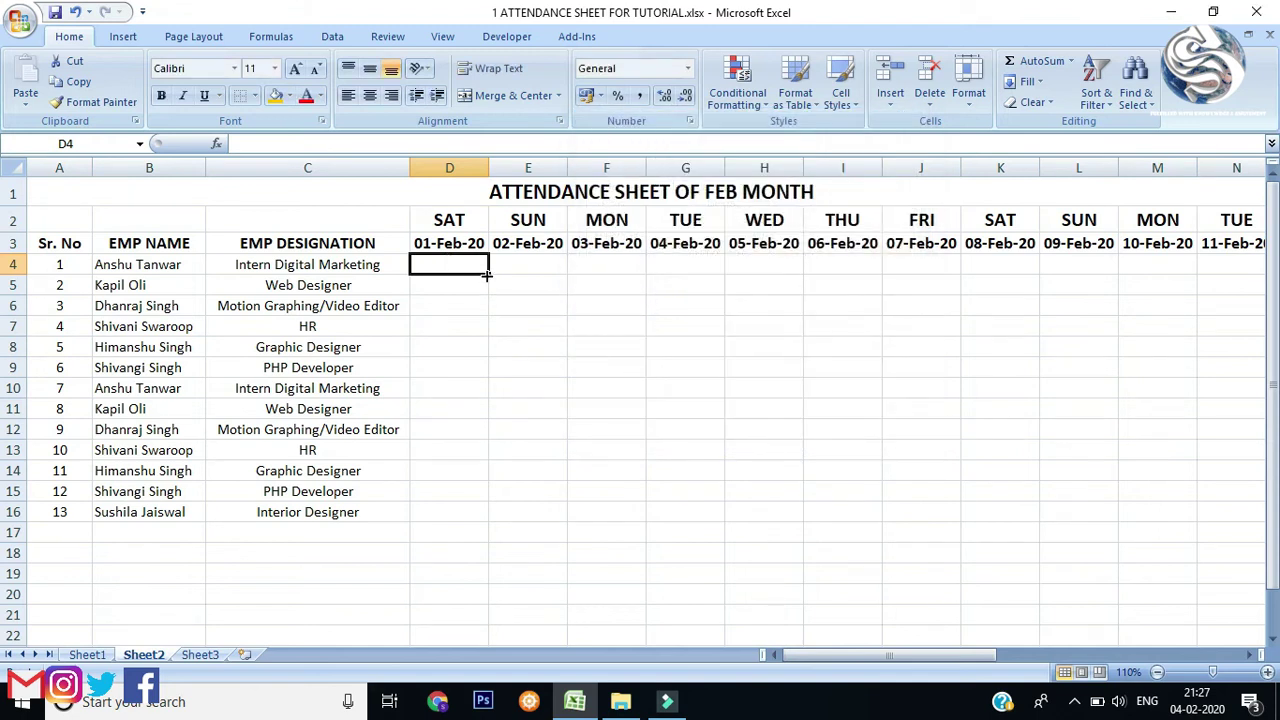
- Fill D4's conditional formatting across to column AF and down past the last employee row
{"action": "left_click_drag", "start_coordinate": [487, 275], "coordinate": [1183, 606]}
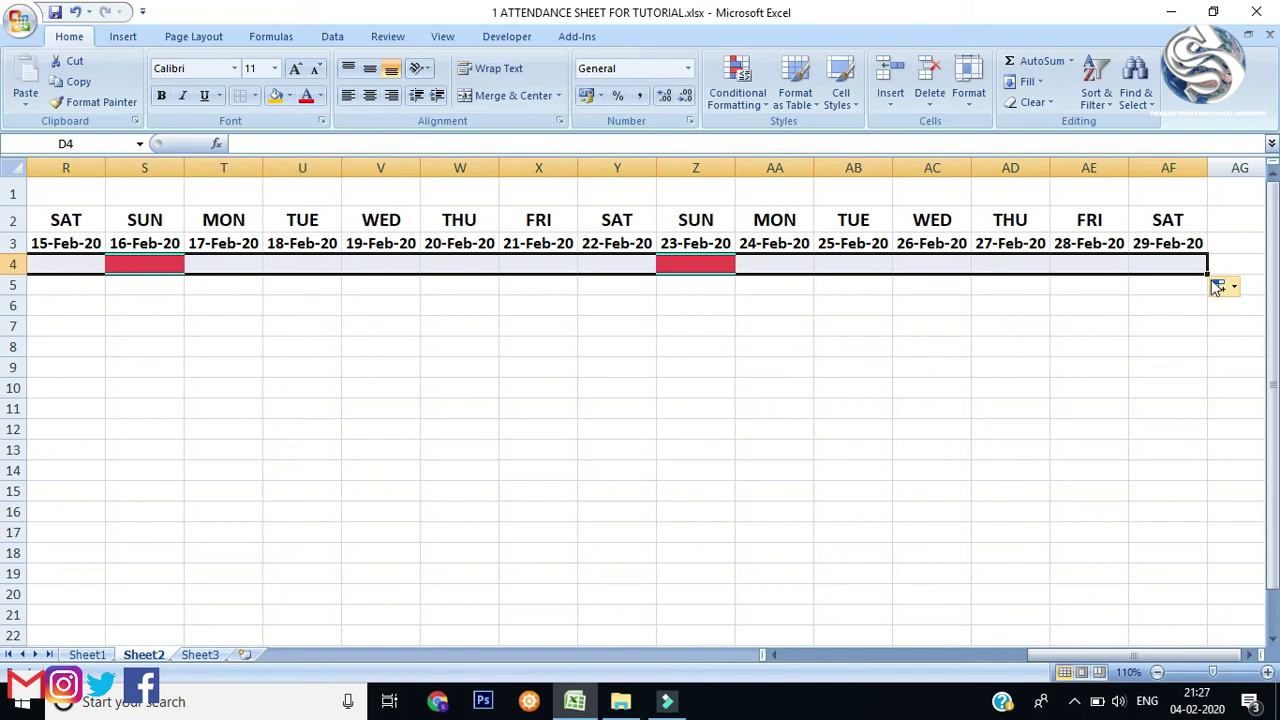
{"action": "left_click_drag", "start_coordinate": [1207, 272], "coordinate": [672, 650]}
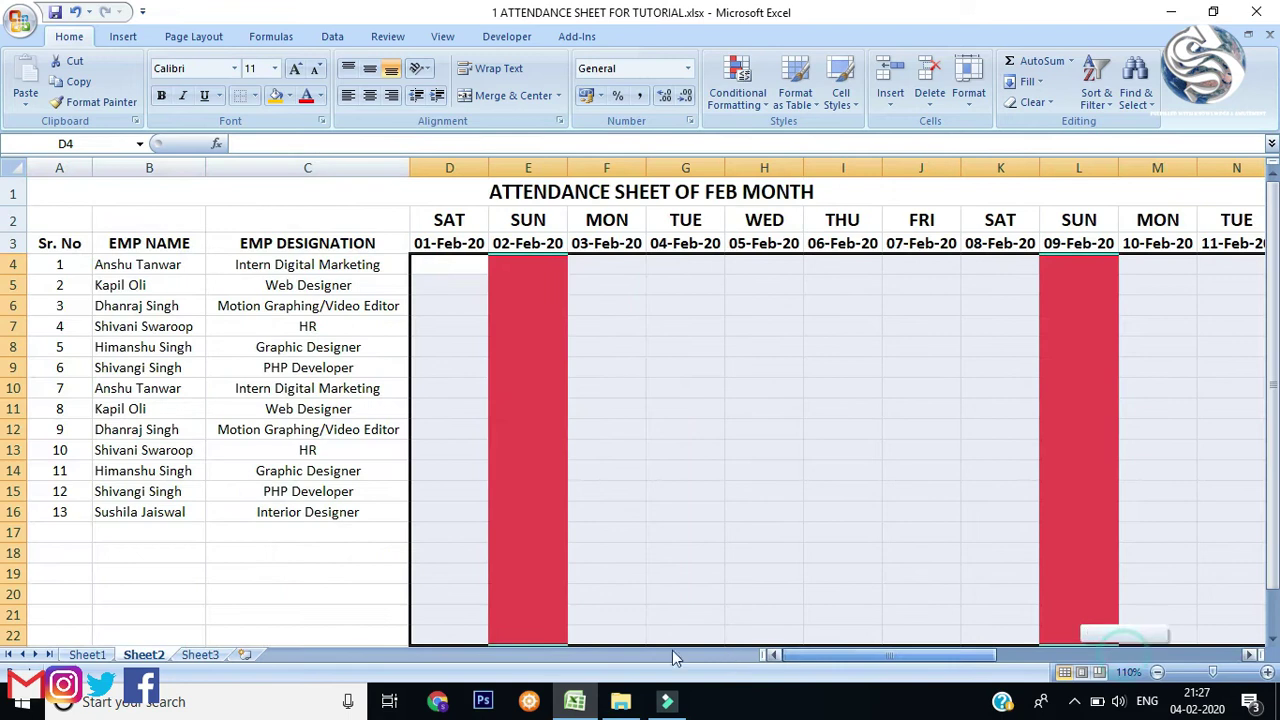
{"action": "left_click", "coordinate": [626, 345]}
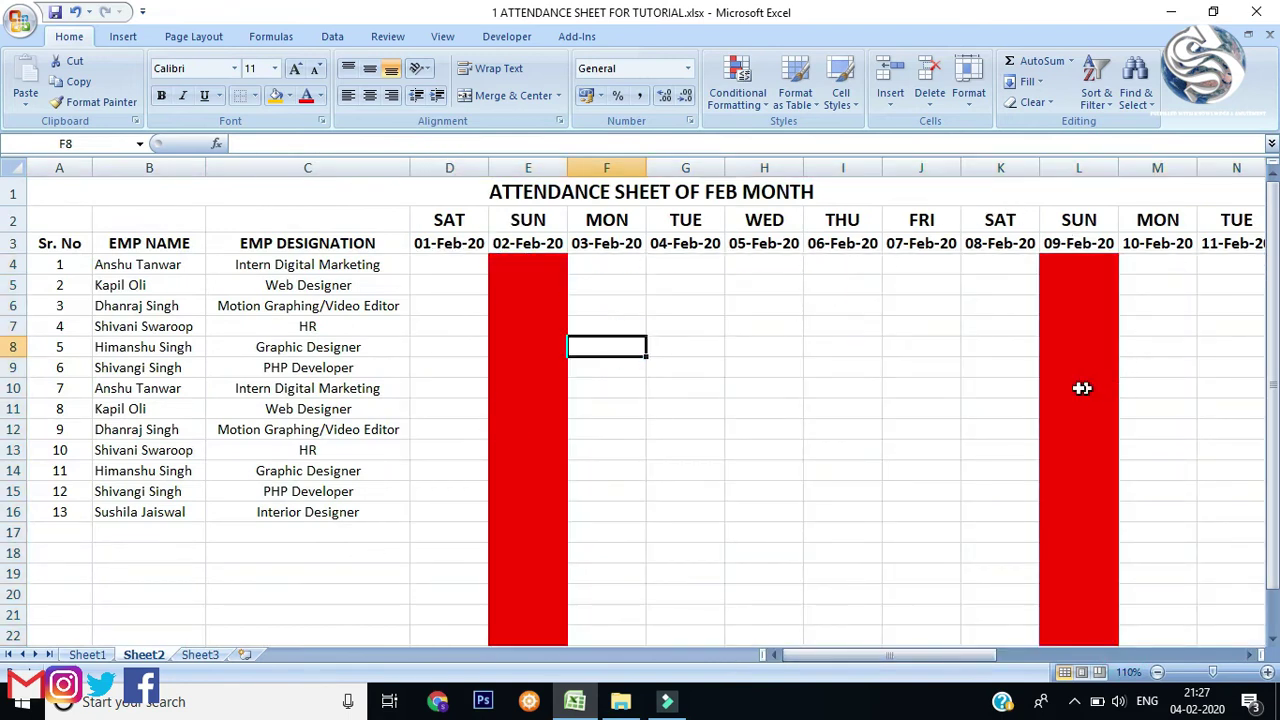
{"action": "left_click", "coordinate": [843, 386]}
{"action": "left_click", "coordinate": [530, 305]}
{"action": "left_click_drag", "start_coordinate": [533, 273], "coordinate": [527, 535]}
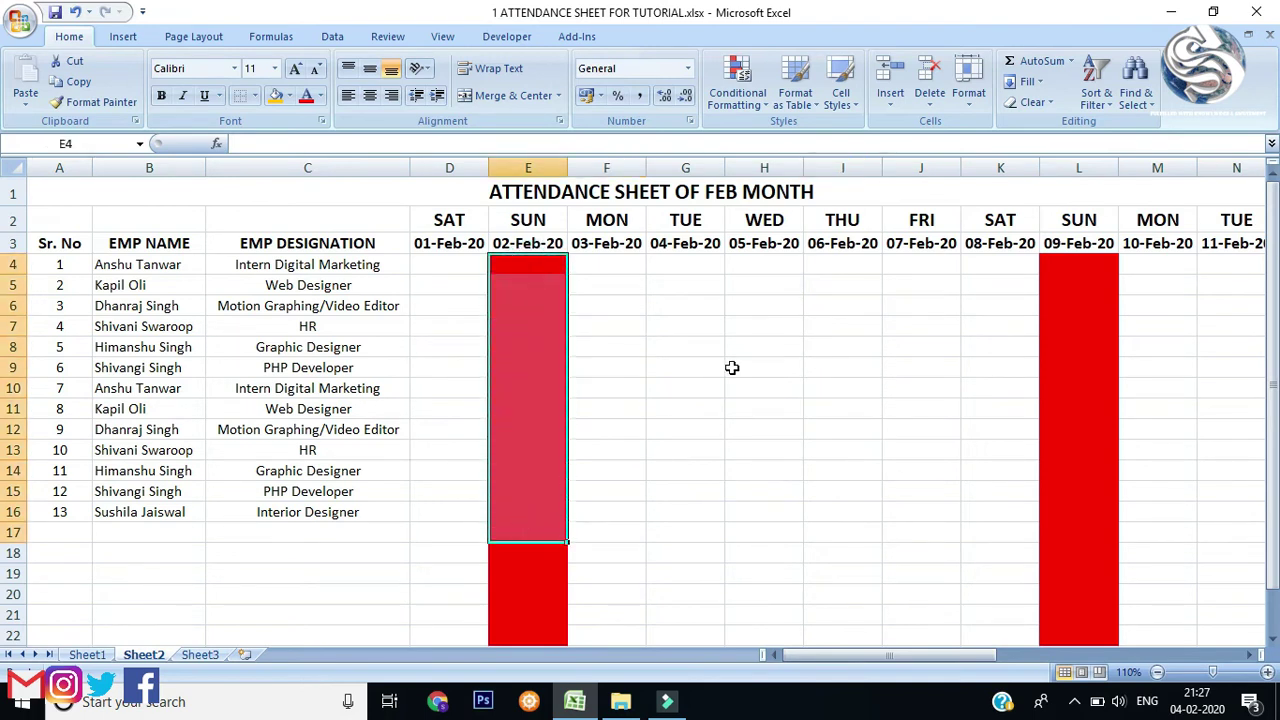
{"action": "left_click", "coordinate": [667, 335]}
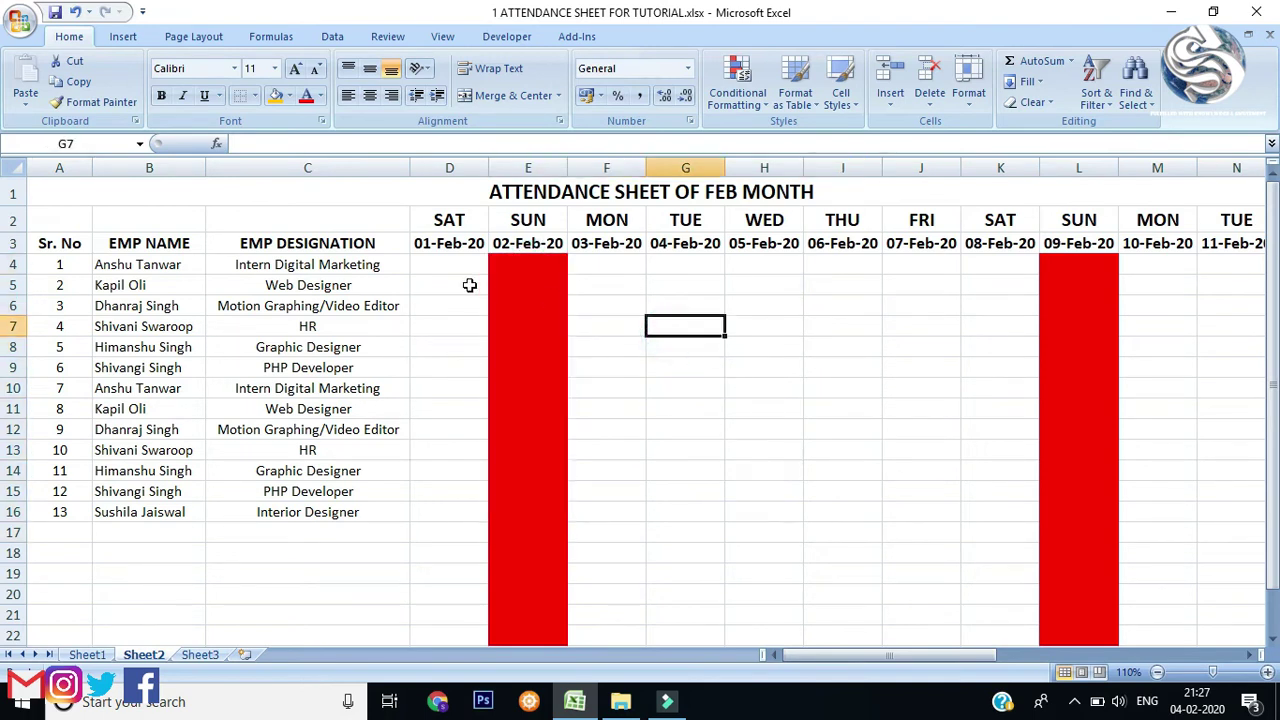
- Enter W/O in E4, center it and fill it down the 02-Feb-20 column to E16
{"action": "left_click", "coordinate": [524, 263]}
{"action": "type", "text": "W/"}
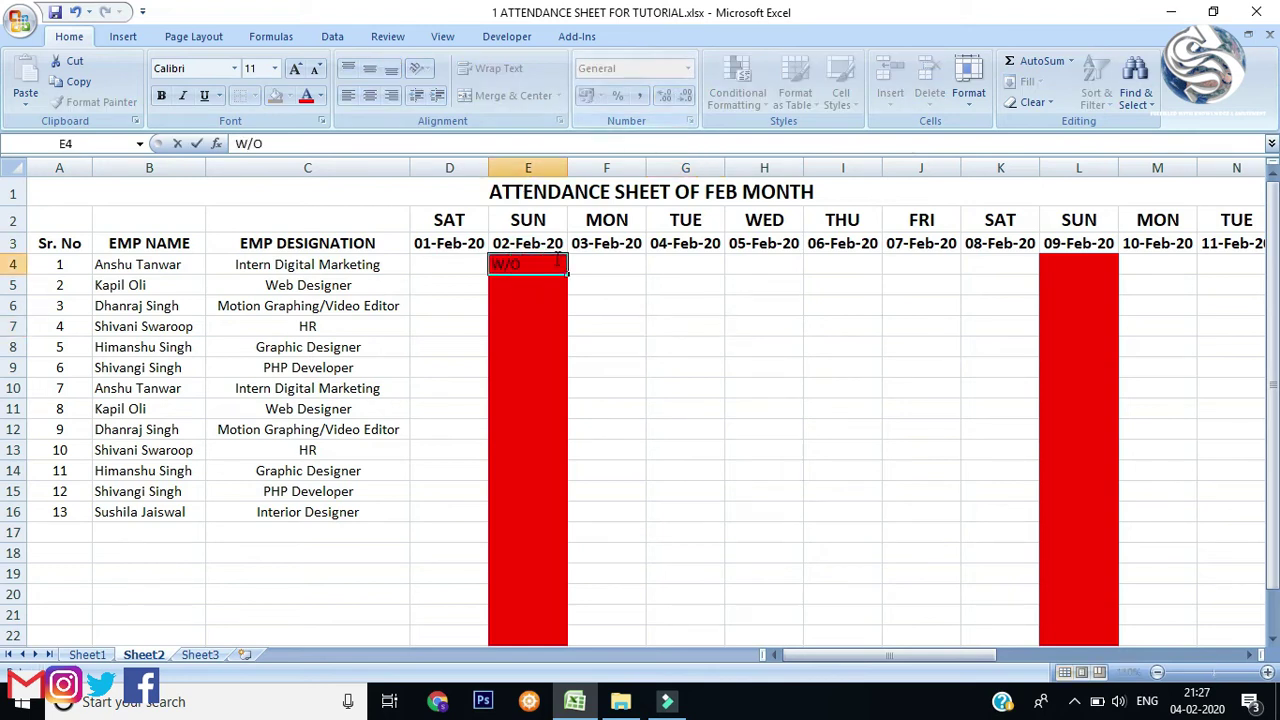
{"action": "type", "text": "O"}
{"action": "left_click", "coordinate": [590, 303]}
{"action": "left_click", "coordinate": [528, 263]}
{"action": "left_click", "coordinate": [369, 95]}
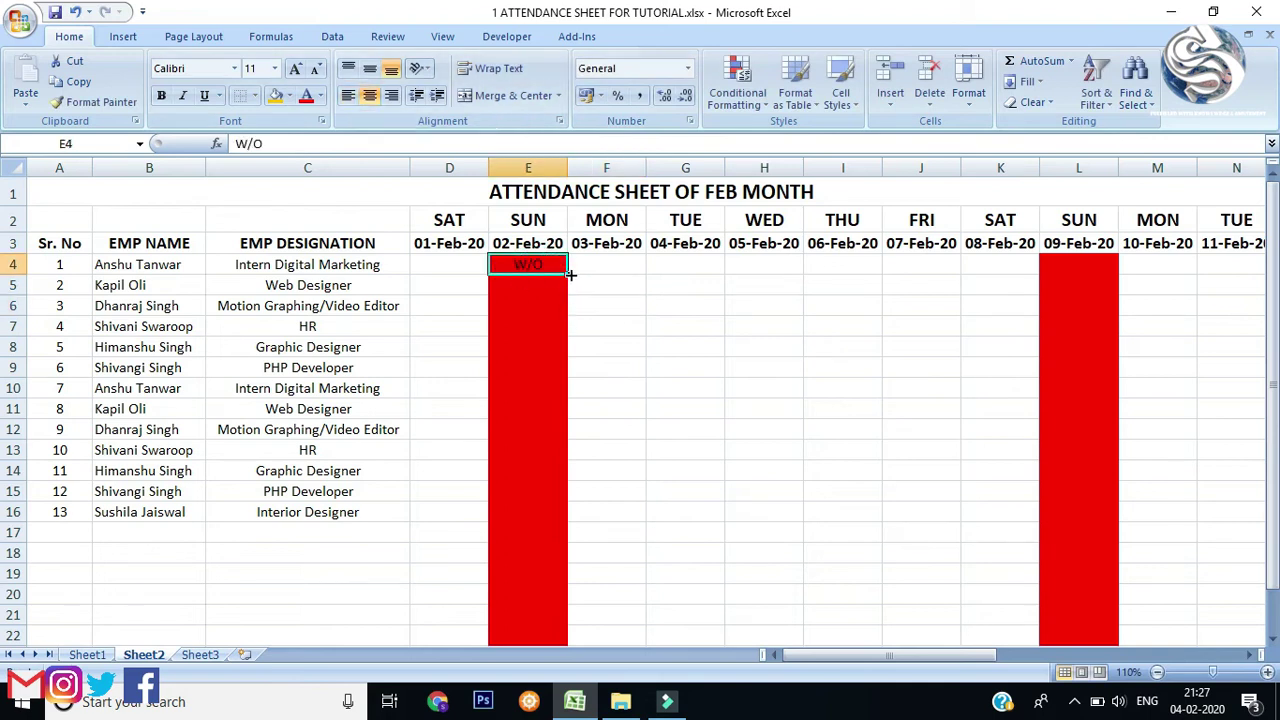
{"action": "left_click_drag", "start_coordinate": [570, 274], "coordinate": [572, 516]}
- Copy the W/O entry to L4 and fill it down the 09-Feb-20 column to L16
{"action": "left_click", "coordinate": [503, 263]}
{"action": "key", "text": "ctrl+c"}
{"action": "left_click", "coordinate": [1086, 266]}
{"action": "key", "text": "ctrl+v"}
{"action": "scroll", "coordinate": [1128, 280], "scroll_direction": "down", "scroll_amount": 1}
{"action": "left_click_drag", "start_coordinate": [1120, 195], "coordinate": [1124, 456]}
{"action": "scroll", "coordinate": [510, 452], "scroll_direction": "up", "scroll_amount": 1}
{"action": "left_click", "coordinate": [450, 450]}
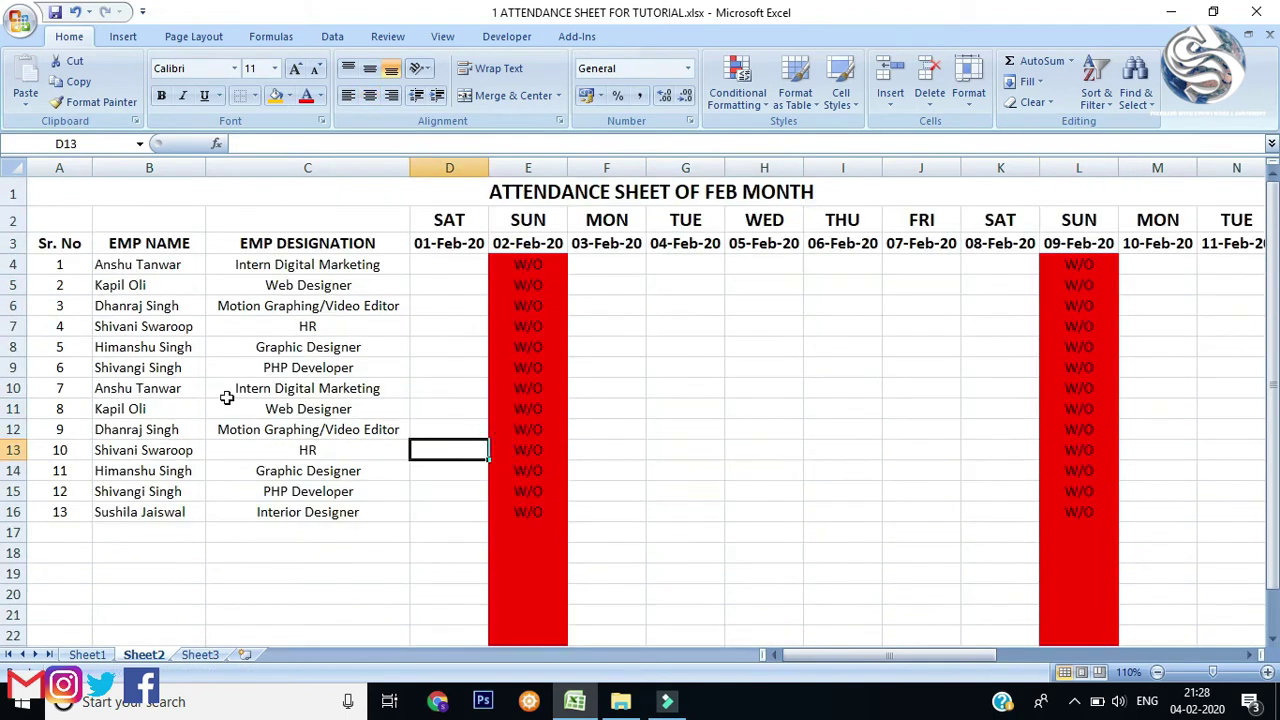
{"action": "left_click", "coordinate": [260, 492]}
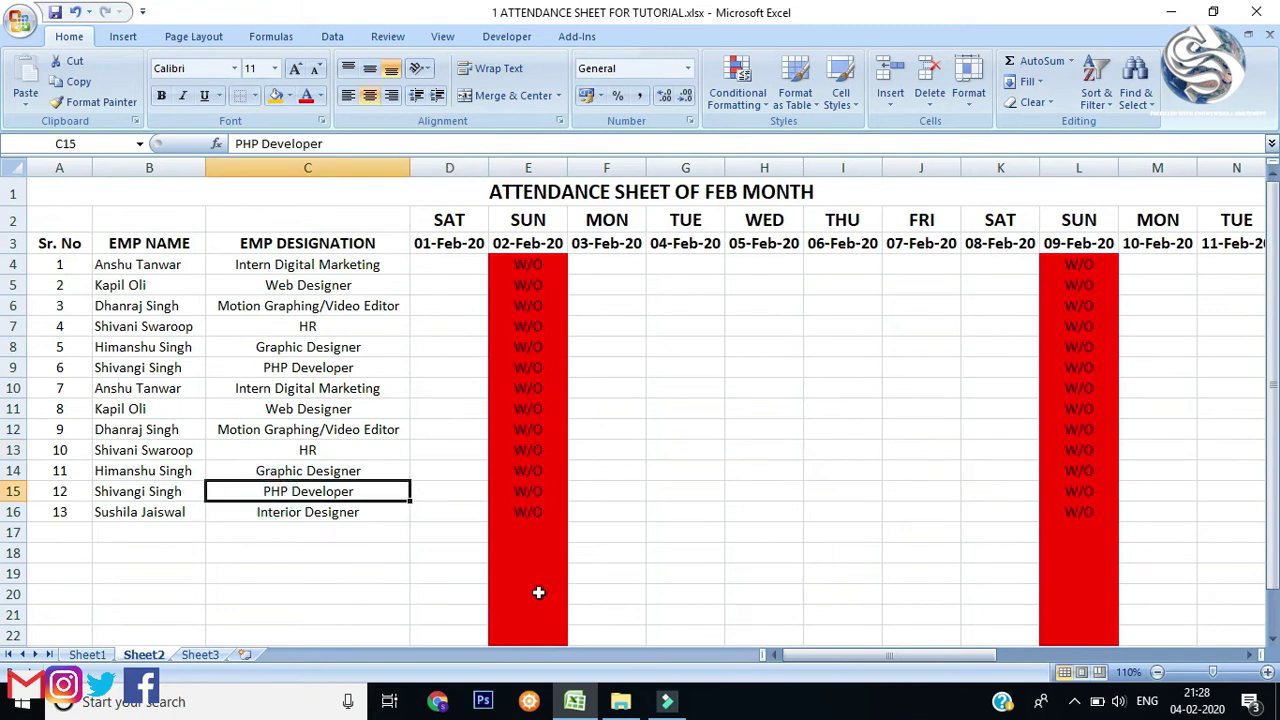
{"action": "left_click", "coordinate": [514, 530]}
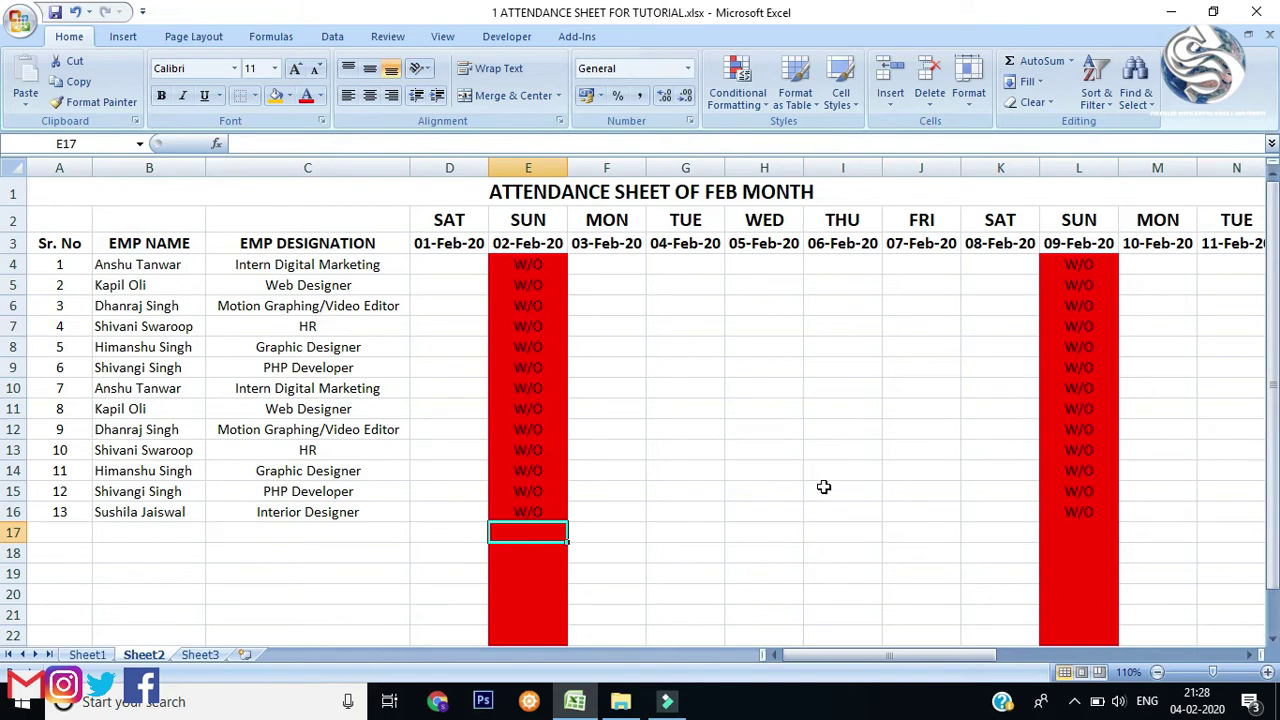
{"action": "left_click", "coordinate": [759, 372]}
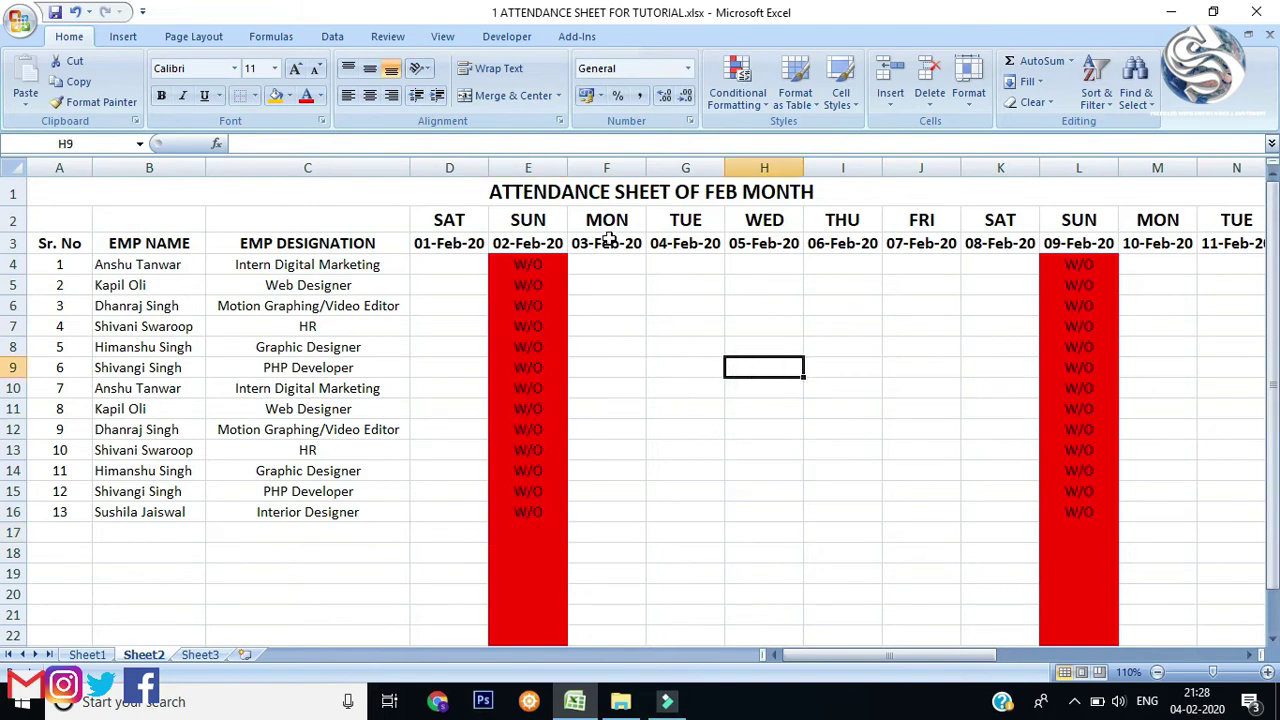
- Apply all borders to the attendance table from A2 across to column AF and down past row 22
{"action": "left_click", "coordinate": [426, 267]}
{"action": "left_click_drag", "start_coordinate": [43, 223], "coordinate": [926, 383]}
{"action": "scroll", "coordinate": [1051, 477], "scroll_direction": "up", "scroll_amount": 7}
{"action": "left_click", "coordinate": [1160, 470], "text": "shift"}
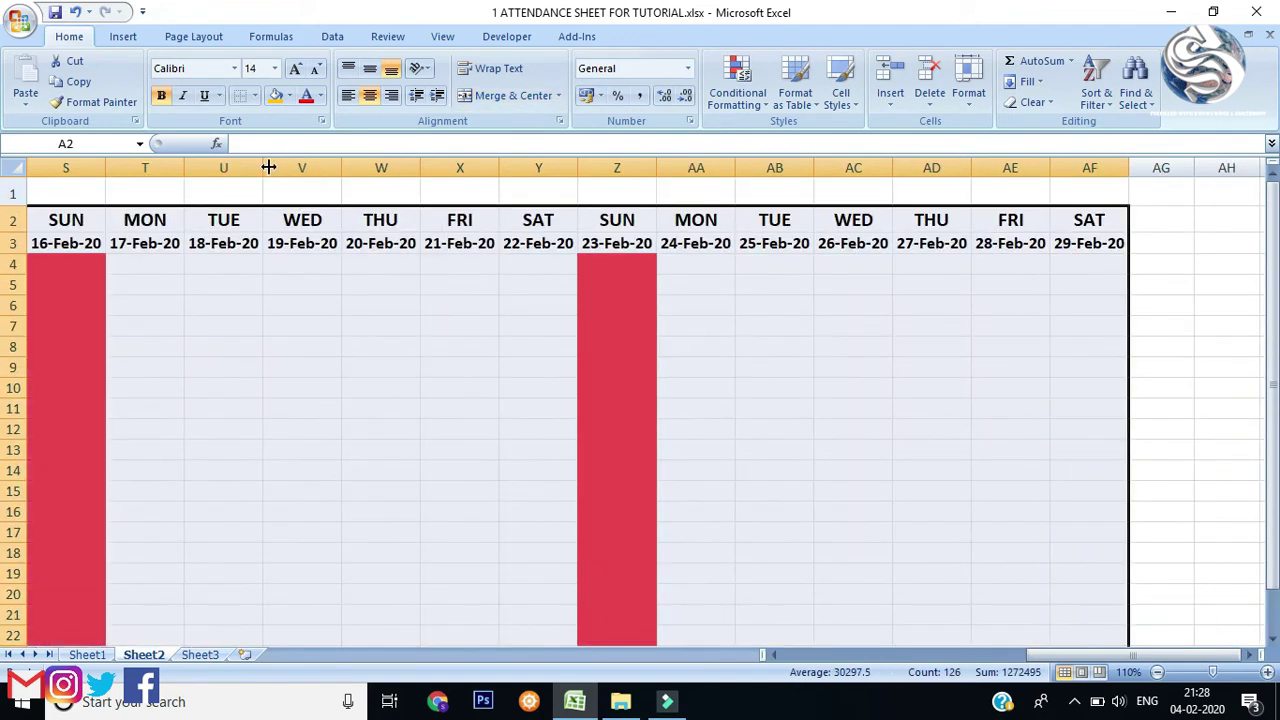
{"action": "left_click", "coordinate": [255, 95]}
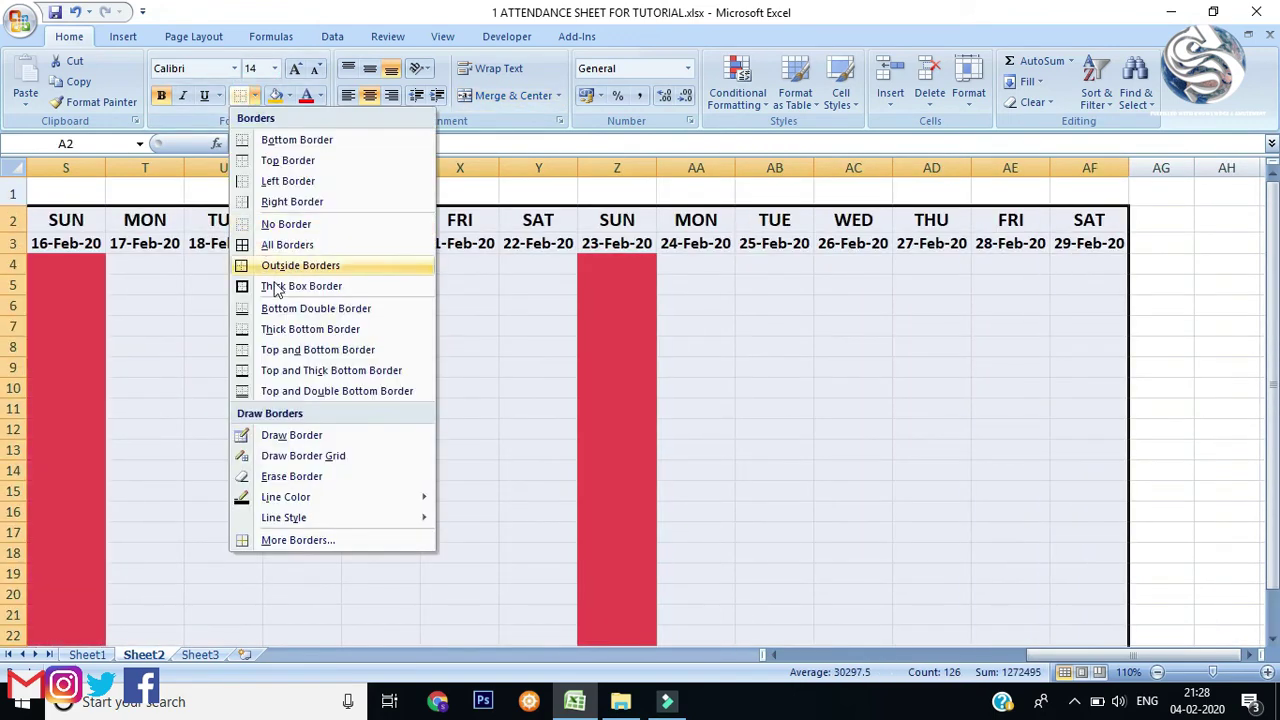
{"action": "left_click", "coordinate": [287, 244]}
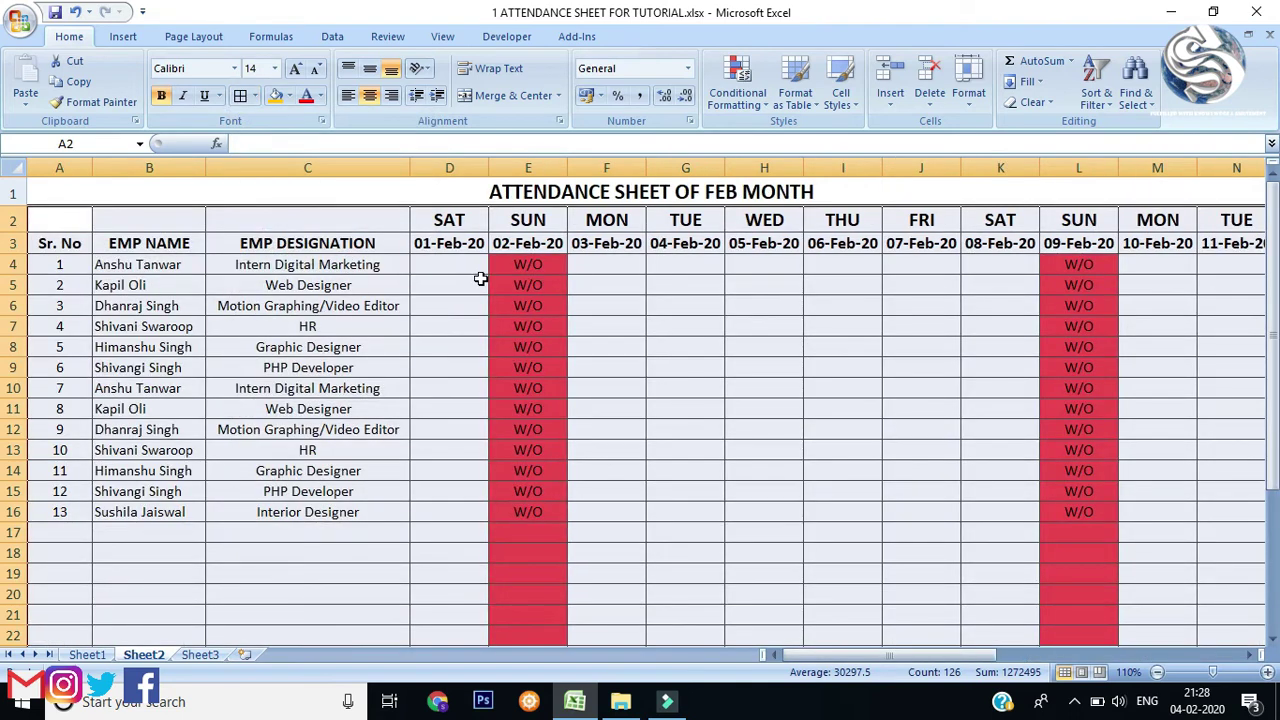
- Put a thick box border around the weekday and date header rows, A2 to AF3
{"action": "left_click", "coordinate": [305, 326]}
{"action": "left_click_drag", "start_coordinate": [62, 231], "coordinate": [1084, 252]}
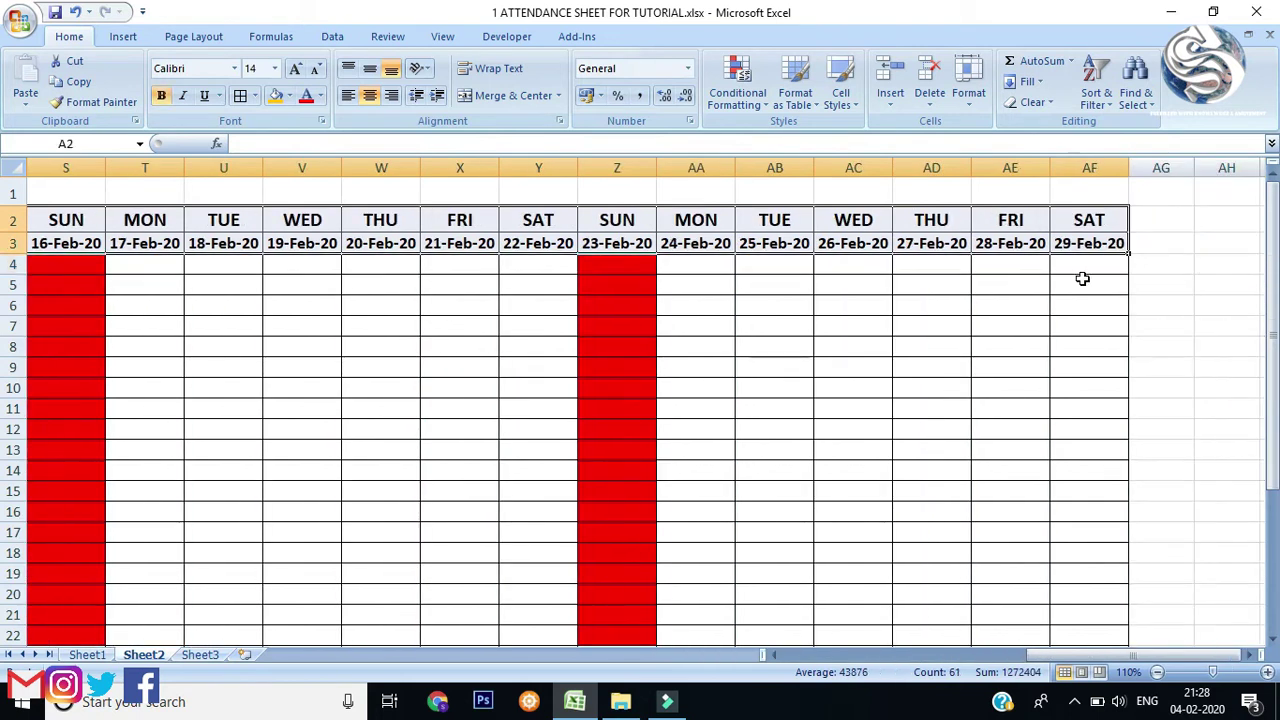
{"action": "left_click", "coordinate": [255, 95]}
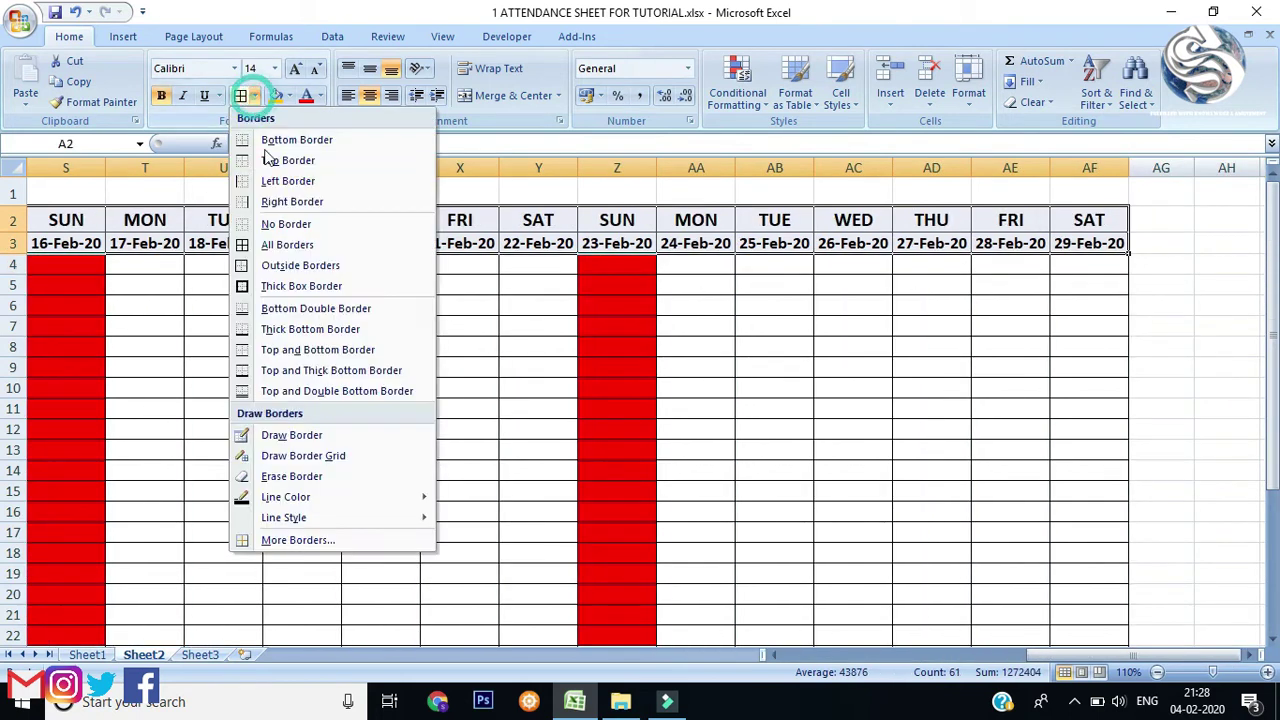
{"action": "left_click", "coordinate": [292, 286]}
- Mark the first employee A in D4 for 01-Feb-20 and P in F4 for 03-Feb-20
{"action": "left_click", "coordinate": [432, 268]}
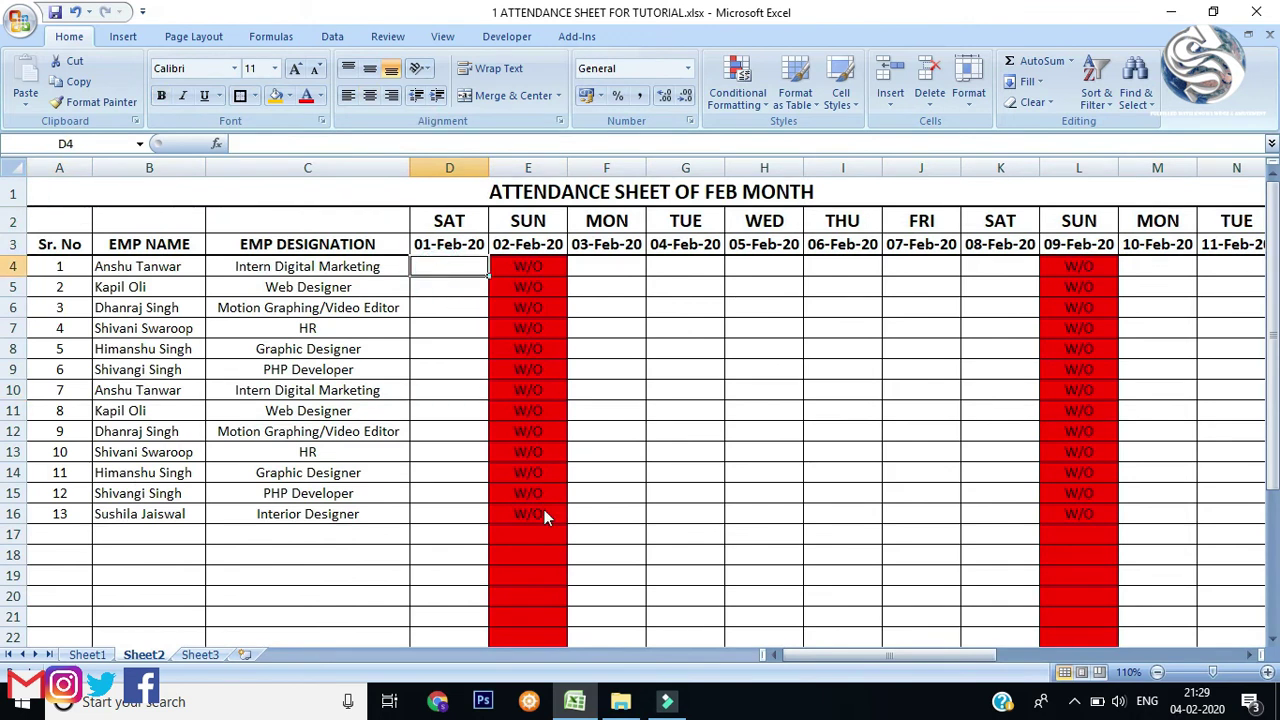
{"action": "type", "text": "a"}
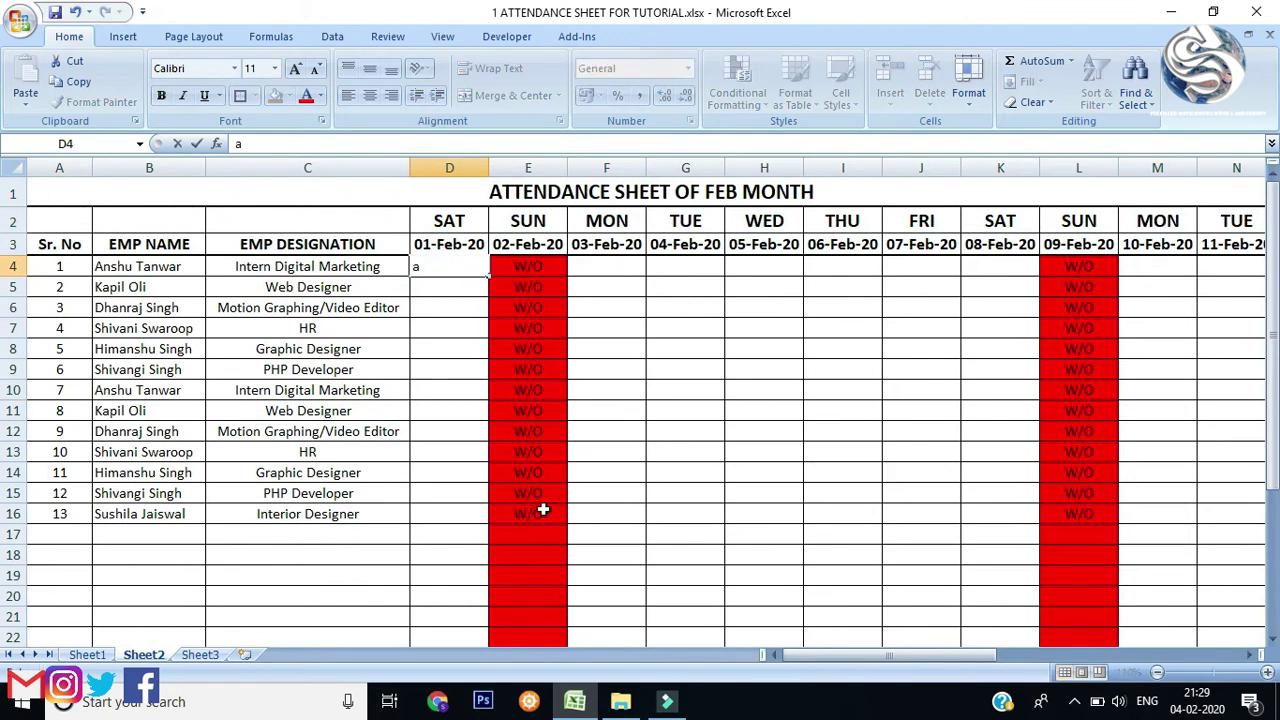
{"action": "key", "text": "Tab"}
{"action": "key", "text": "Tab"}
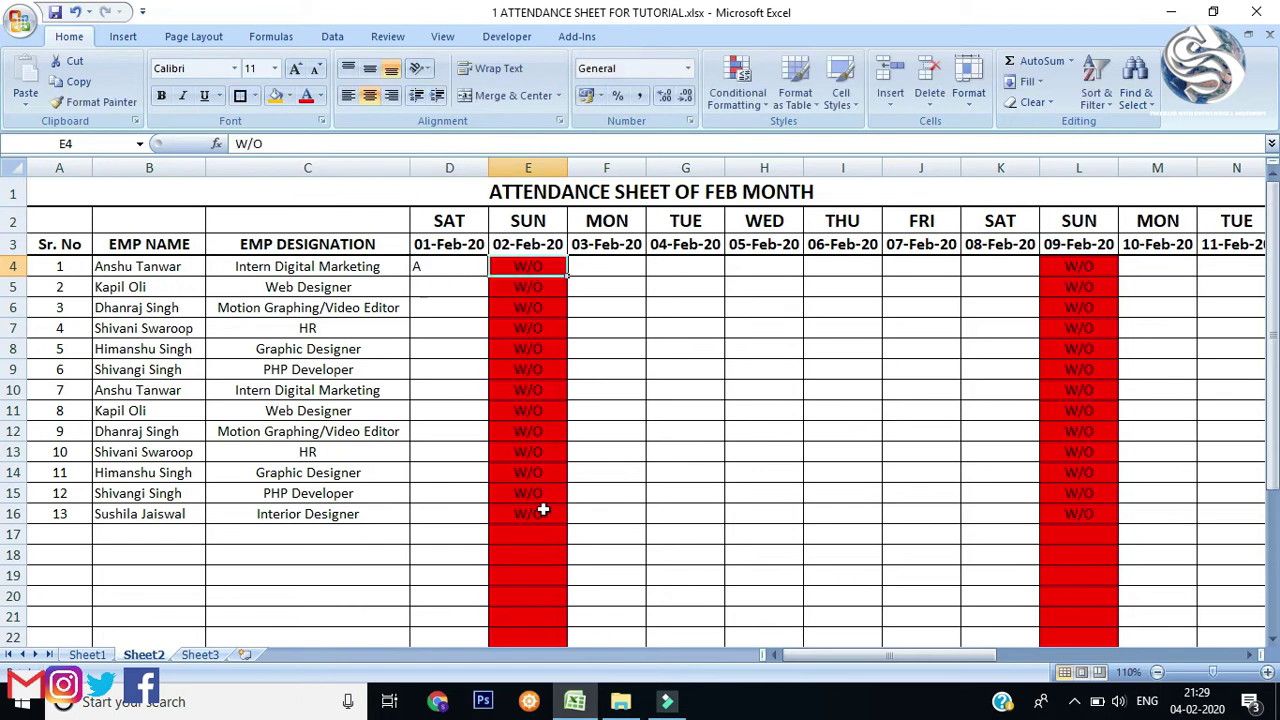
{"action": "type", "text": "p"}
{"action": "key", "text": "Down"}
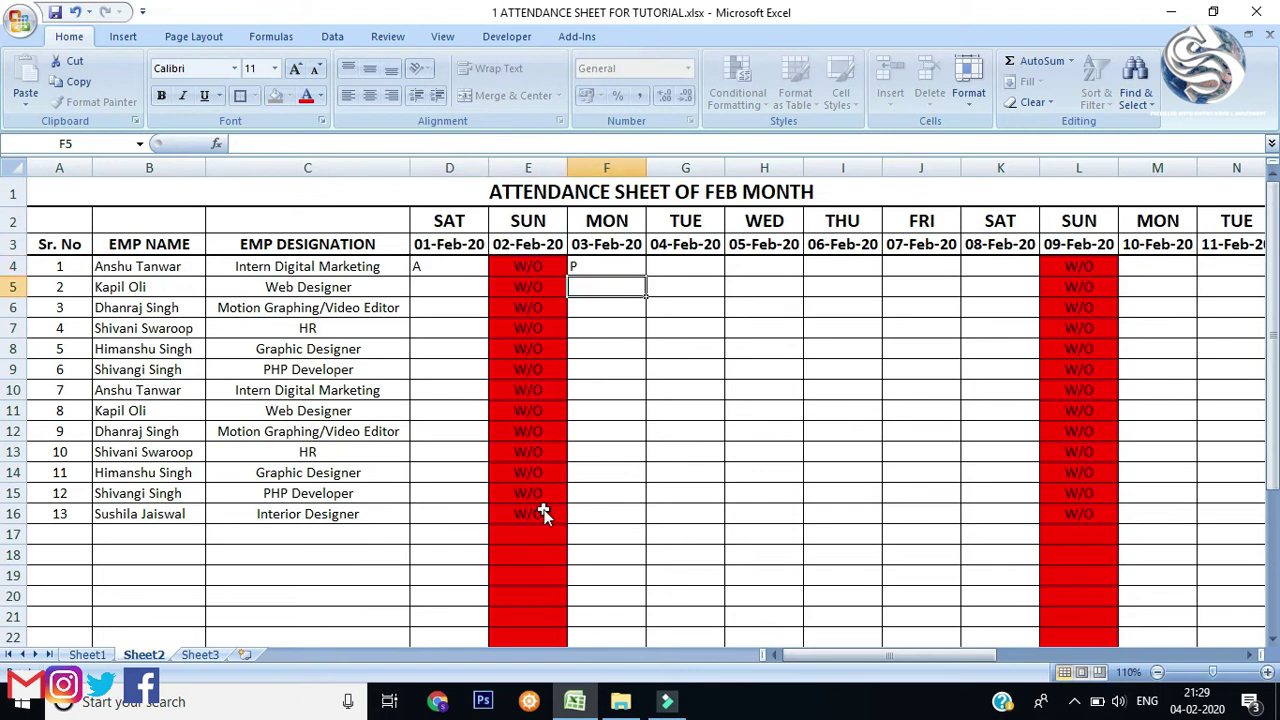
- Enter A in F5 and D5, and P in D6 and D7
{"action": "type", "text": "a"}
{"action": "key", "text": "Left"}
{"action": "key", "text": "Left"}
{"action": "type", "text": "a"}
{"action": "key", "text": "Down"}
{"action": "type", "text": "p"}
{"action": "key", "text": "Down"}
{"action": "type", "text": "p"}
{"action": "key", "text": "Right"}
{"action": "key", "text": "Right"}
{"action": "key", "text": "Right"}
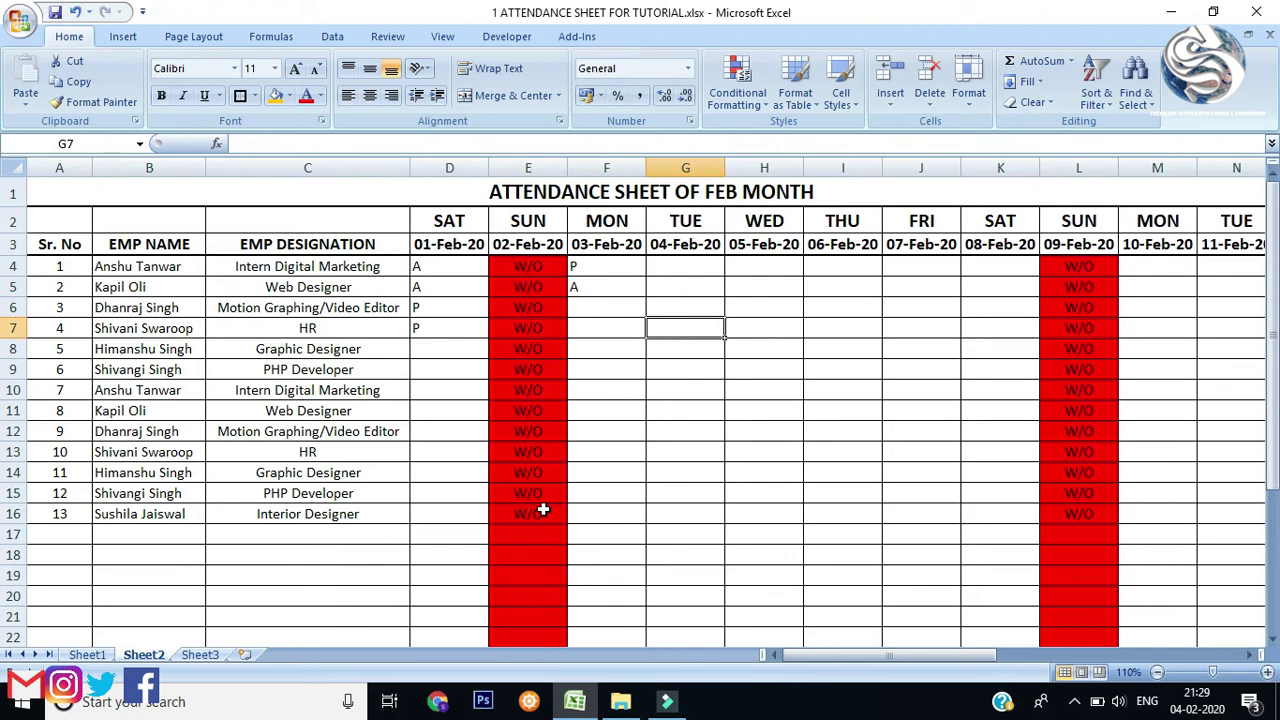
- Enter P in F7 and F6 for 03-Feb-20
{"action": "key", "text": "Left"}
{"action": "type", "text": "PA"}
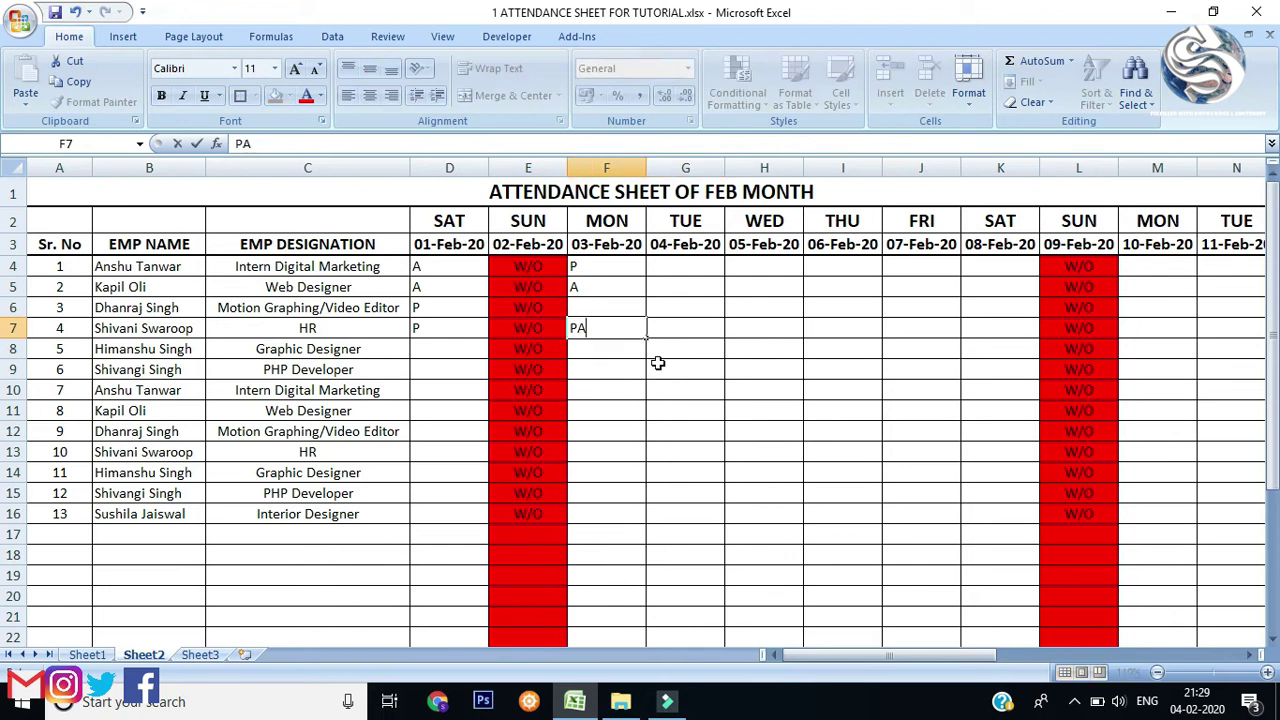
{"action": "left_click", "coordinate": [640, 303]}
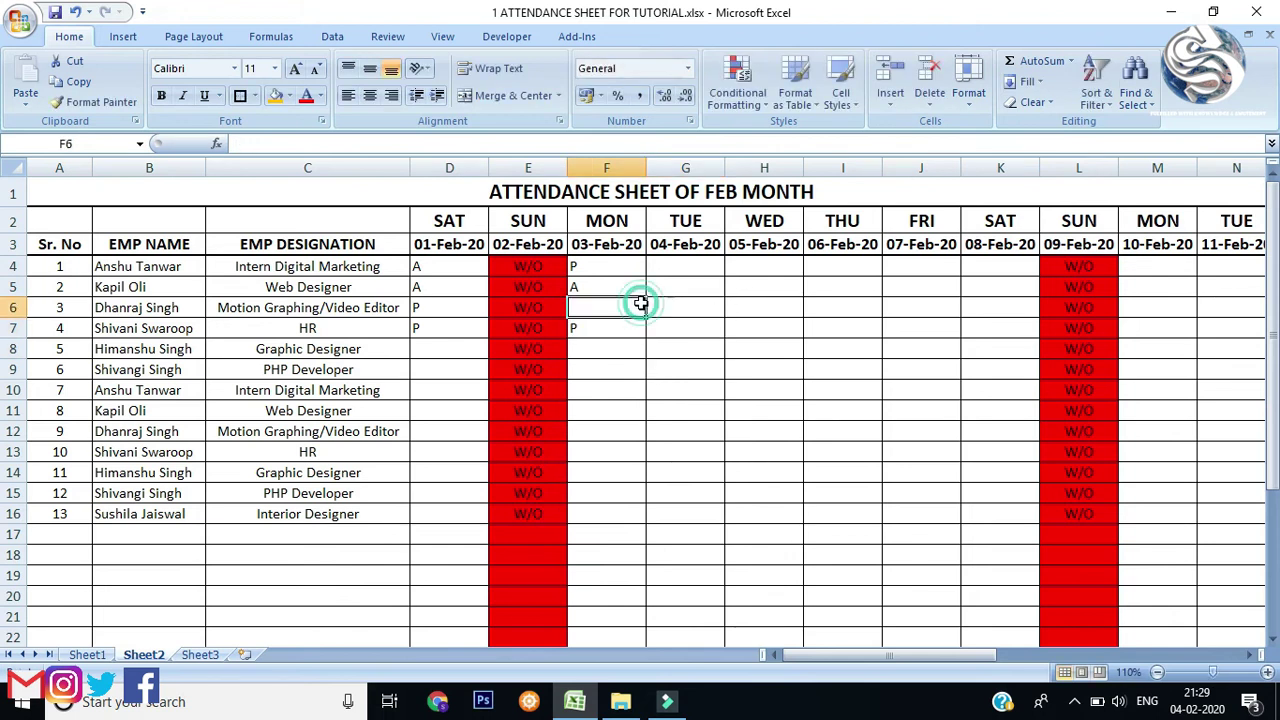
{"action": "type", "text": "P"}
{"action": "left_click", "coordinate": [728, 342]}
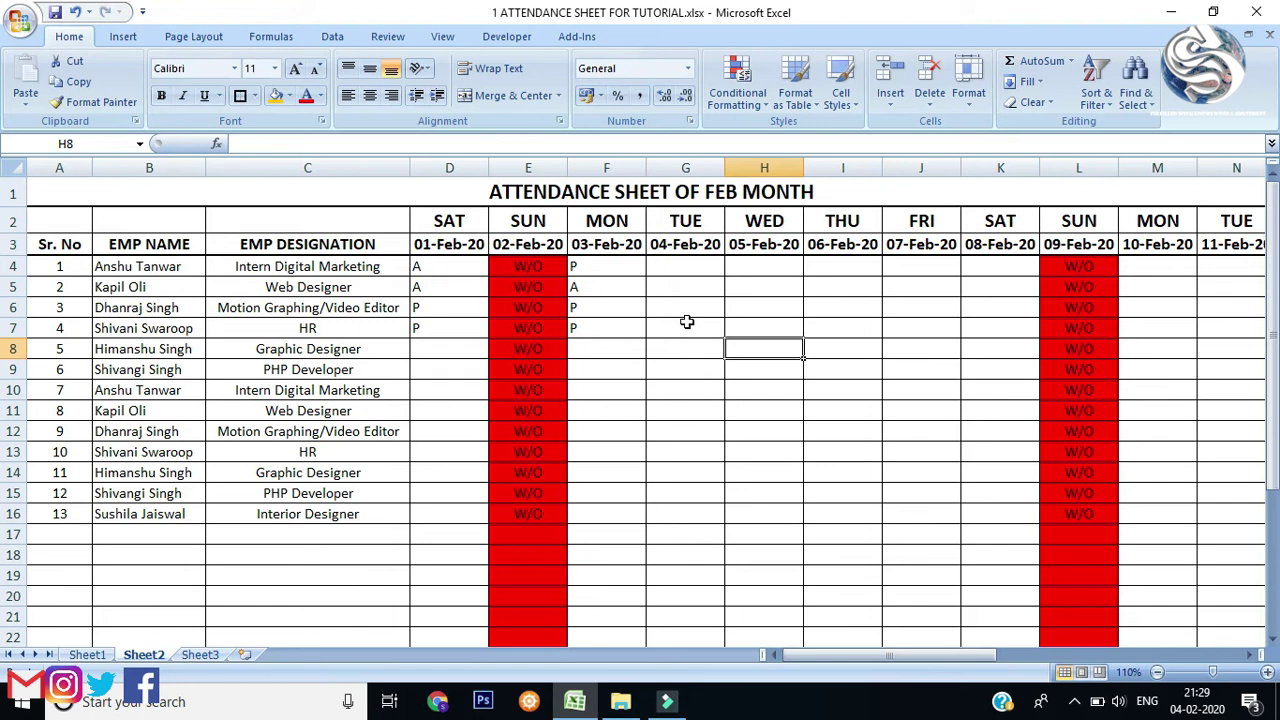
{"action": "left_click", "coordinate": [641, 264]}
{"action": "left_click", "coordinate": [605, 287]}
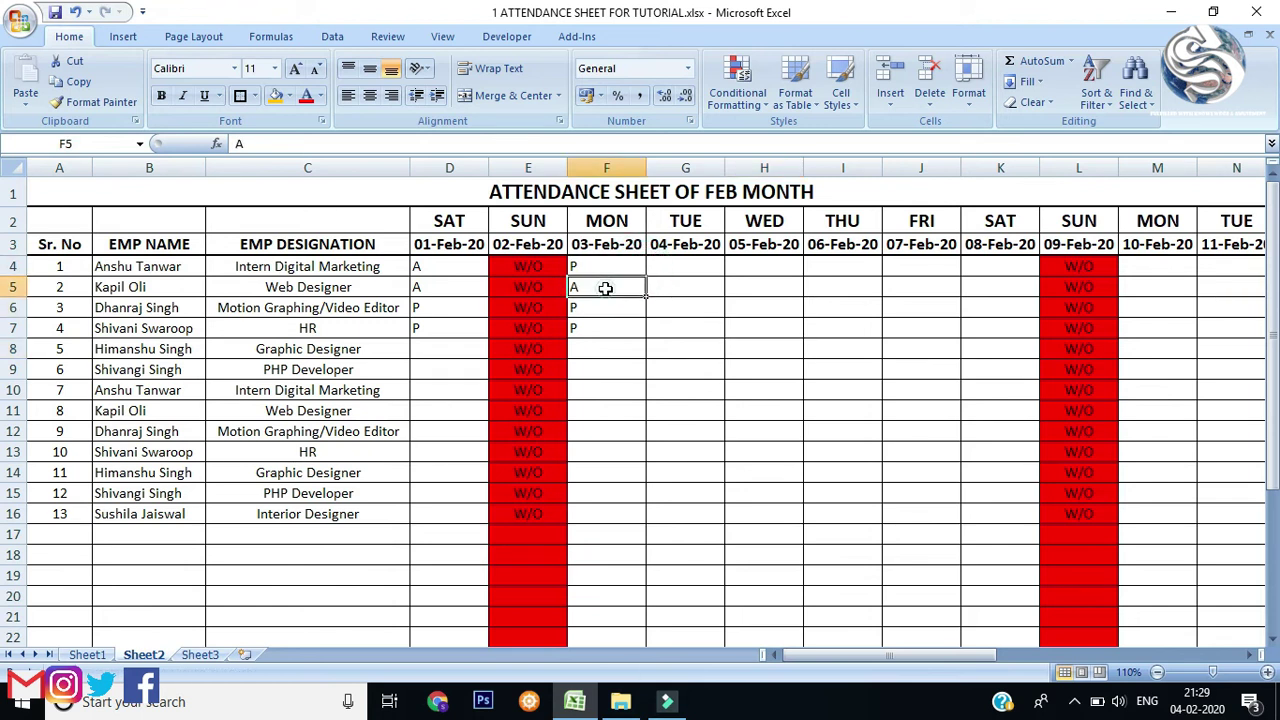
{"action": "left_click", "coordinate": [609, 264]}
{"action": "left_click", "coordinate": [618, 283]}
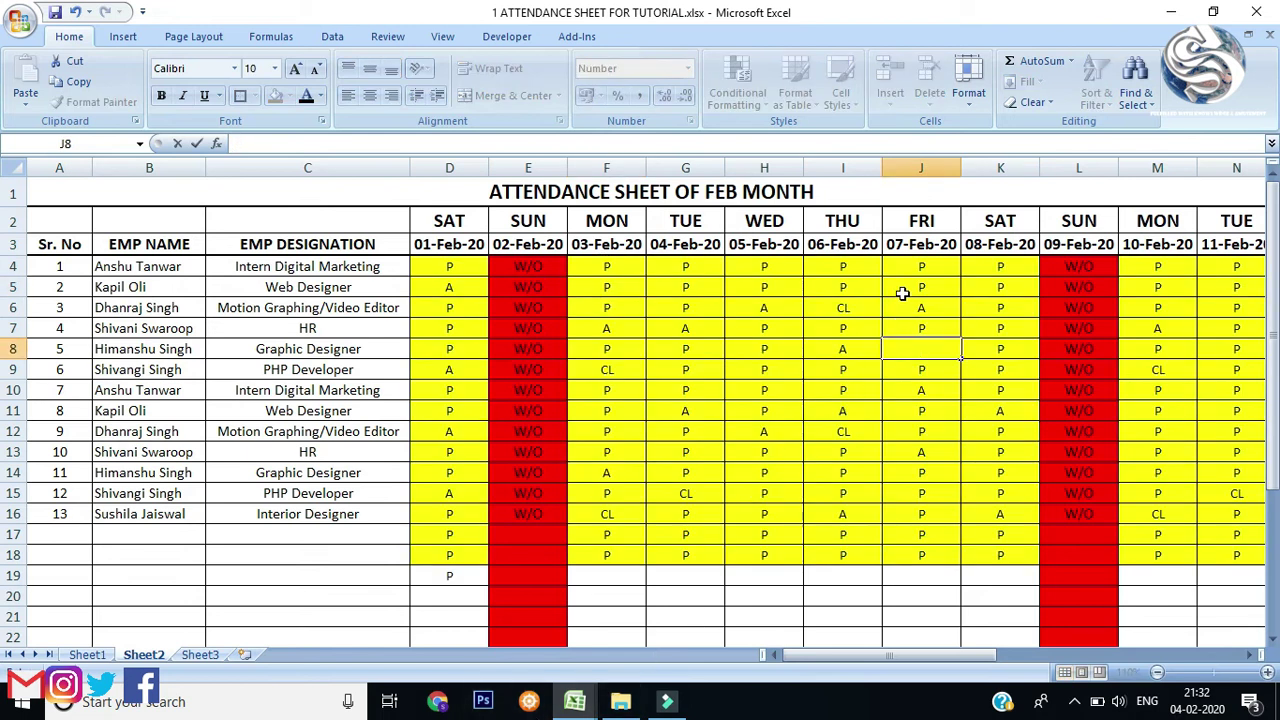
- Fill the empty 07-Feb-20 cell J8 with A
{"action": "left_click", "coordinate": [912, 374]}
{"action": "left_click", "coordinate": [920, 346]}
{"action": "type", "text": "A"}
{"action": "left_click", "coordinate": [928, 405]}
{"action": "left_click", "coordinate": [843, 383]}
{"action": "left_click", "coordinate": [672, 388]}
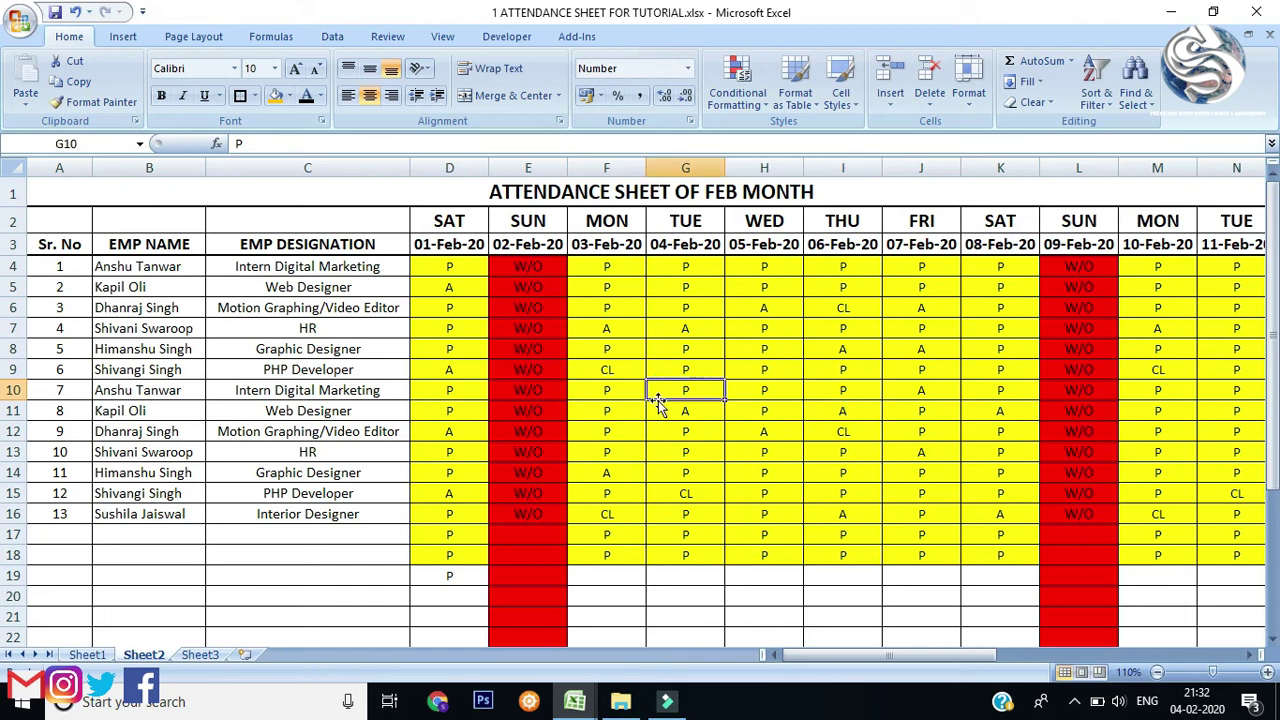
{"action": "left_click", "coordinate": [489, 352]}
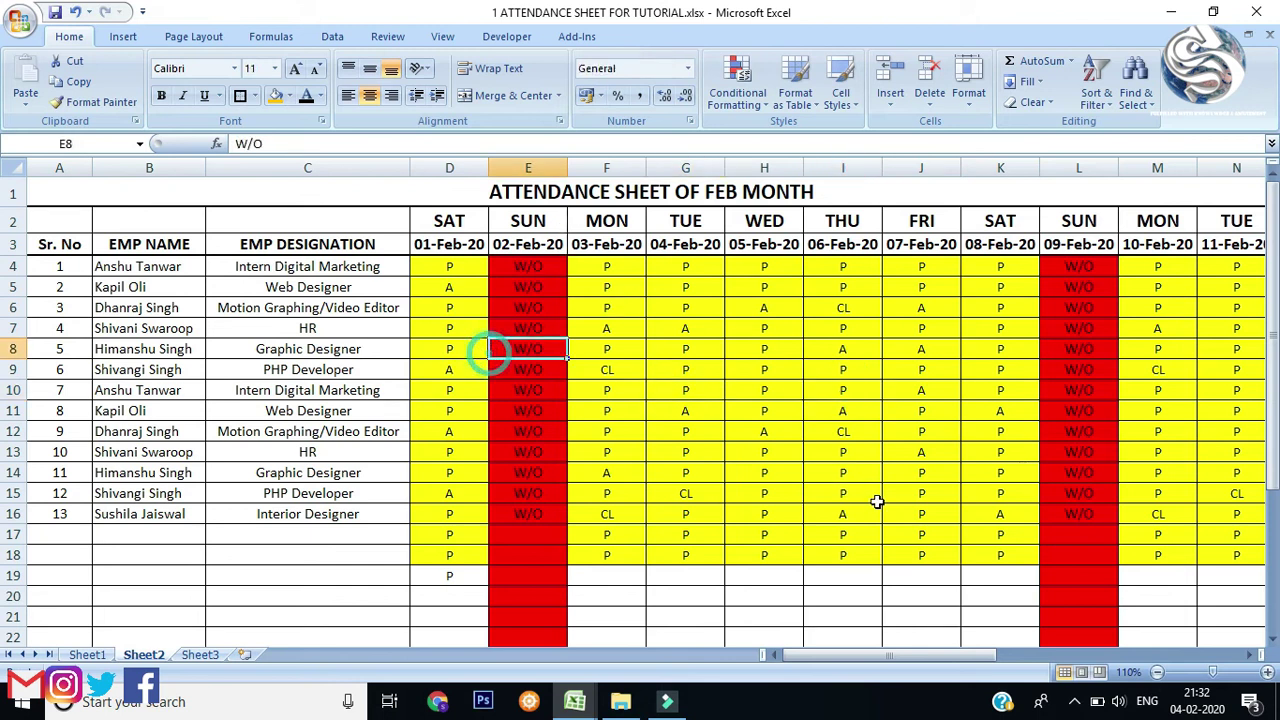
- Clear the stray P from D19 below the attendance entries
{"action": "left_click", "coordinate": [453, 571]}
{"action": "left_click", "coordinate": [620, 345]}
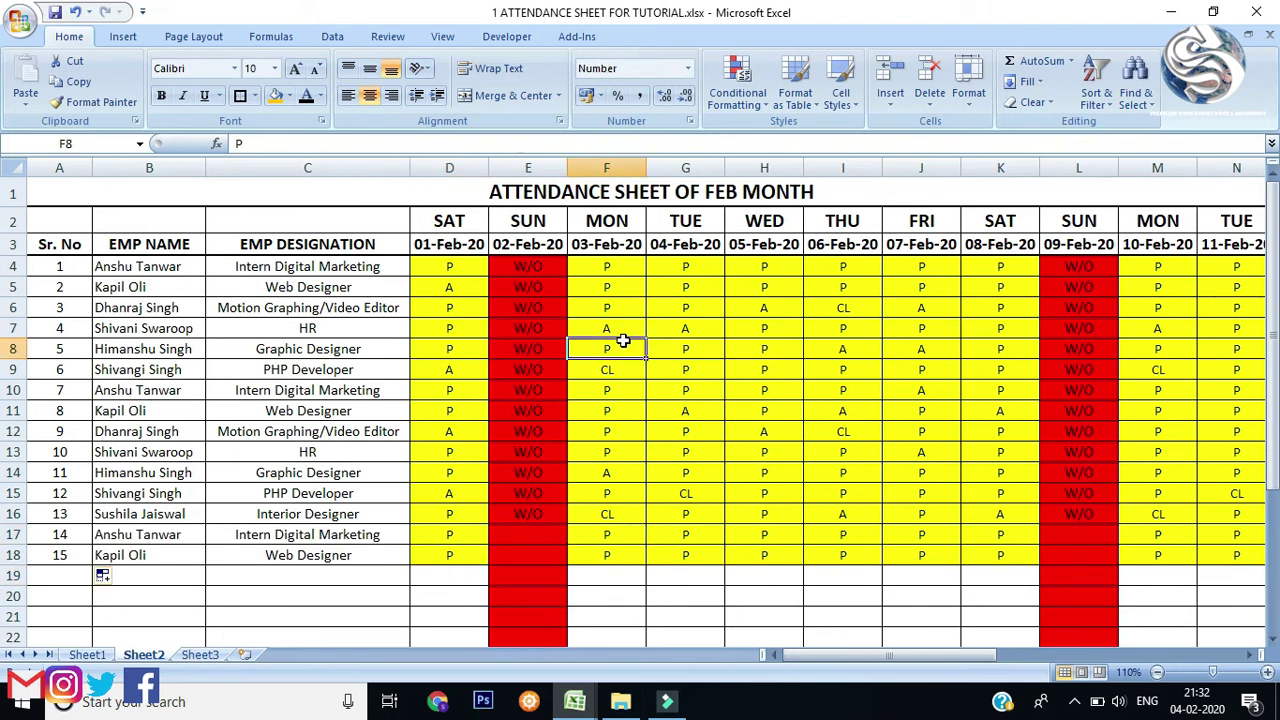
{"action": "left_click", "coordinate": [450, 288]}
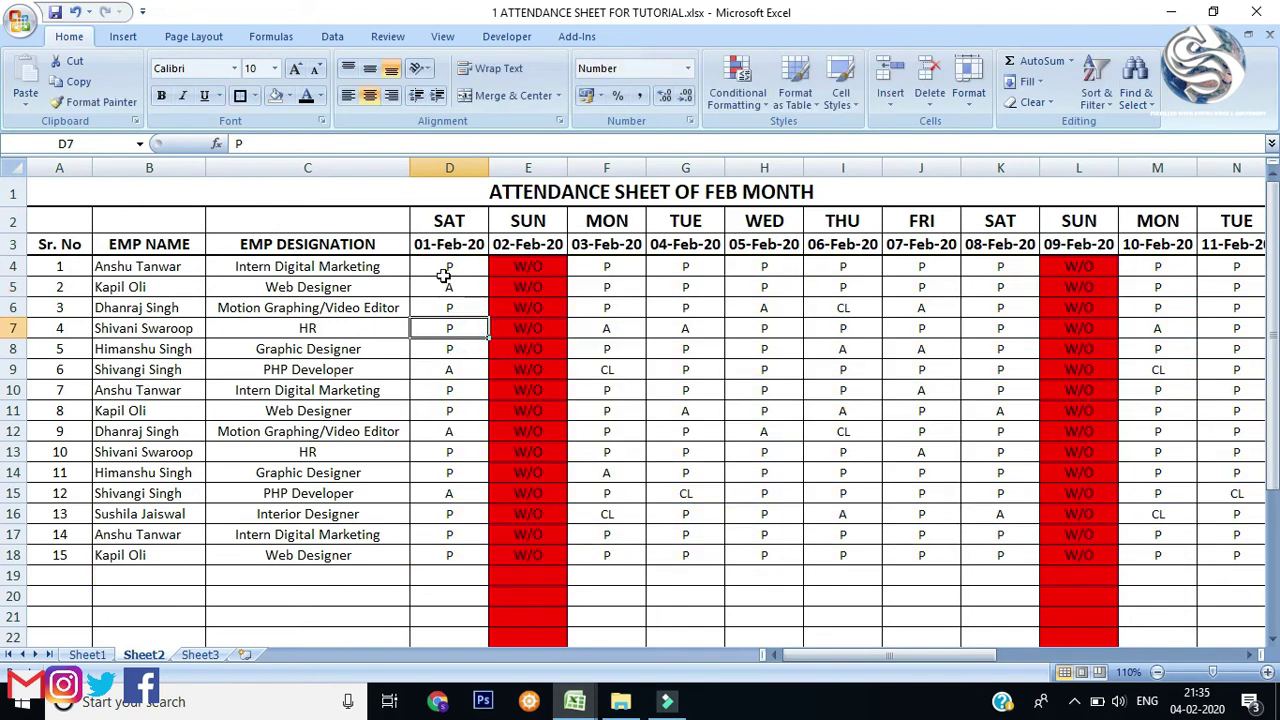
- Create an Equal To highlight rule for the value A on the attendance cells D4 to AF19
{"action": "left_click_drag", "start_coordinate": [443, 276], "coordinate": [1096, 577]}
{"action": "left_click_drag", "start_coordinate": [1050, 657], "coordinate": [780, 672]}
{"action": "left_click", "coordinate": [737, 92]}
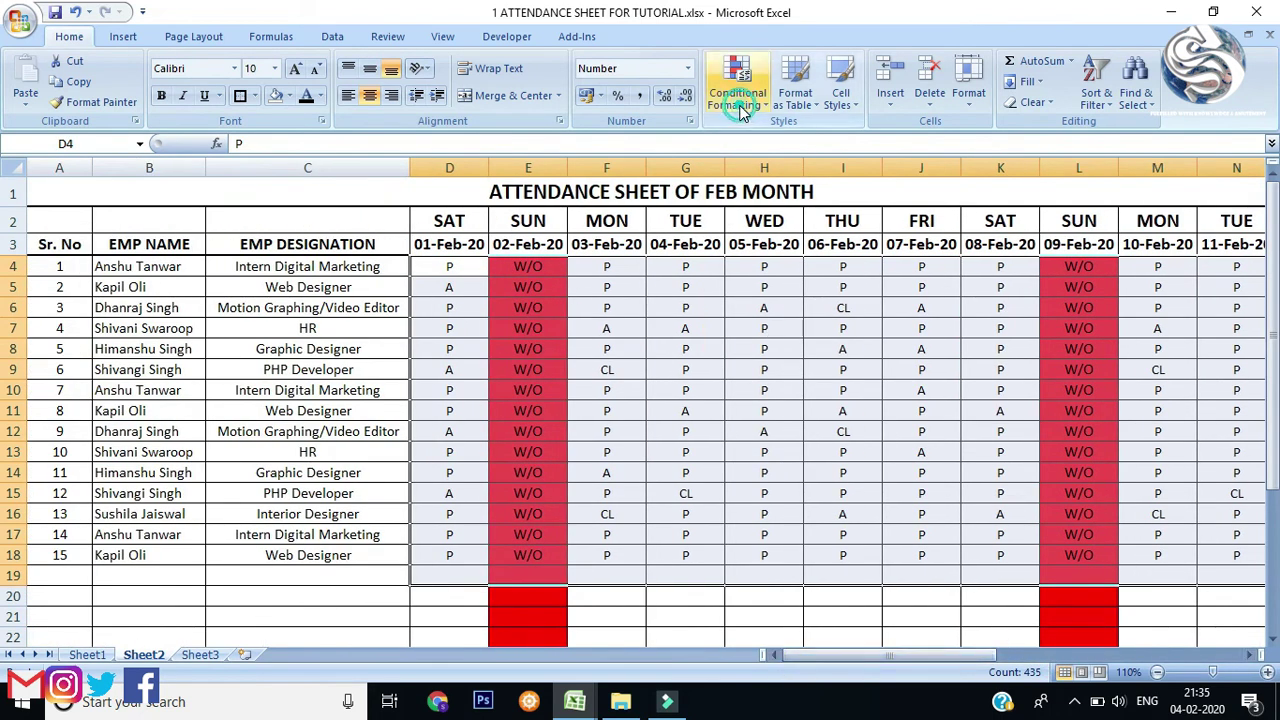
{"action": "mouse_move", "coordinate": [789, 135]}
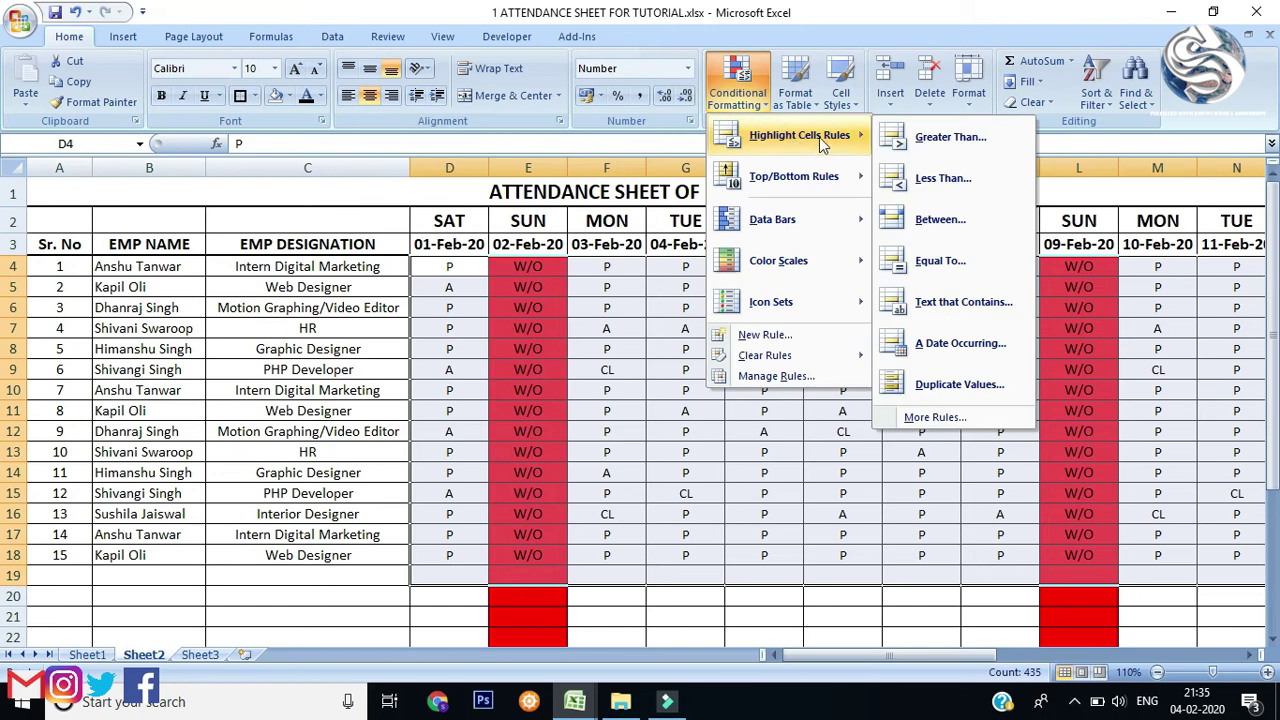
{"action": "left_click", "coordinate": [930, 261]}
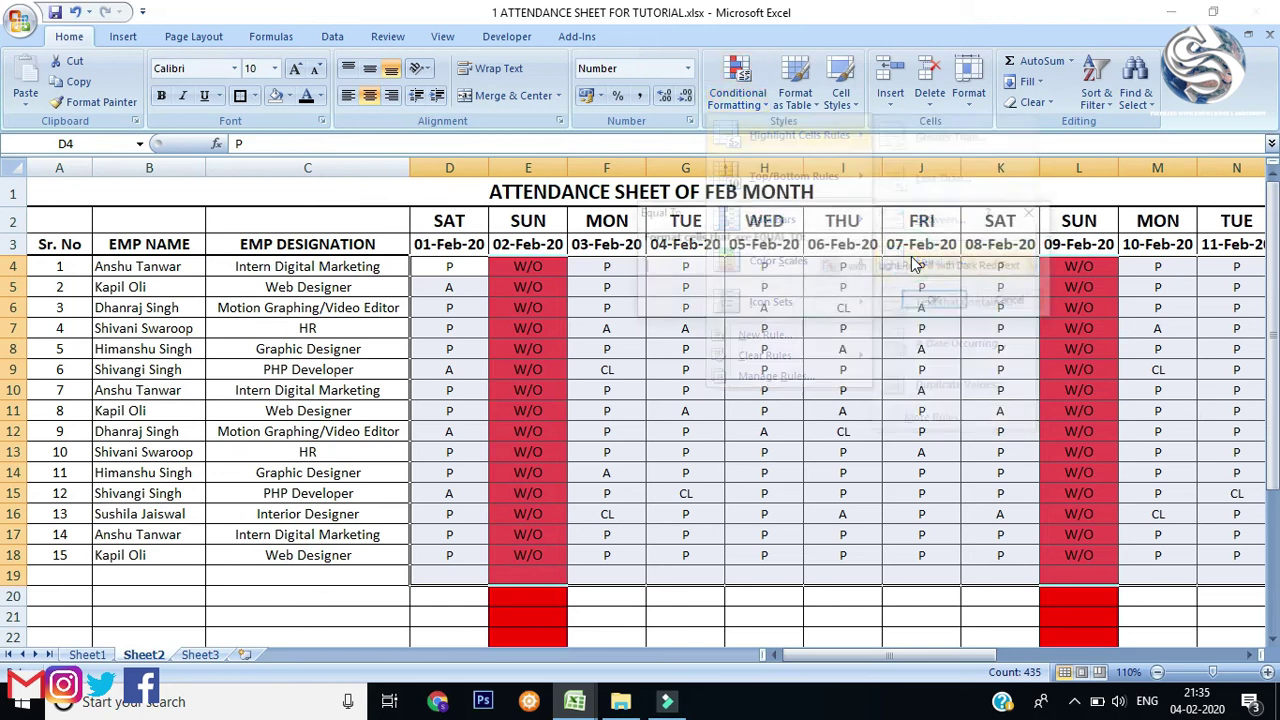
{"action": "left_click", "coordinate": [753, 268]}
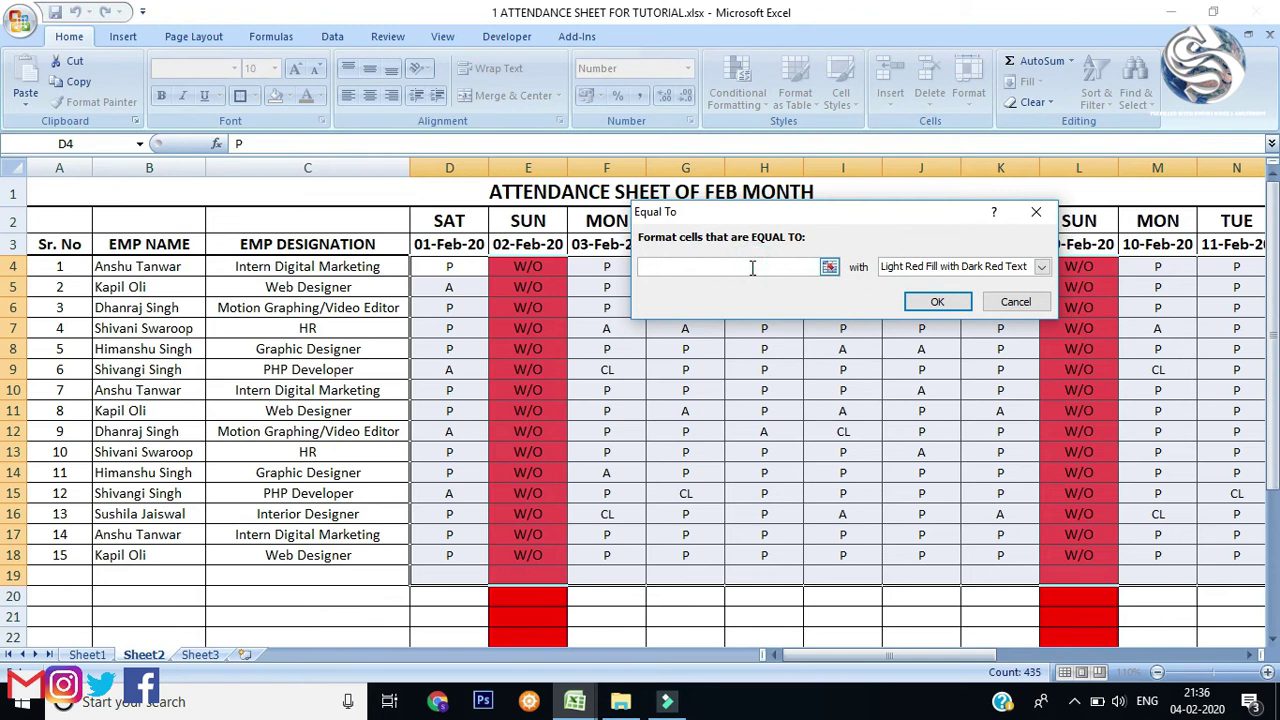
{"action": "type", "text": "a"}
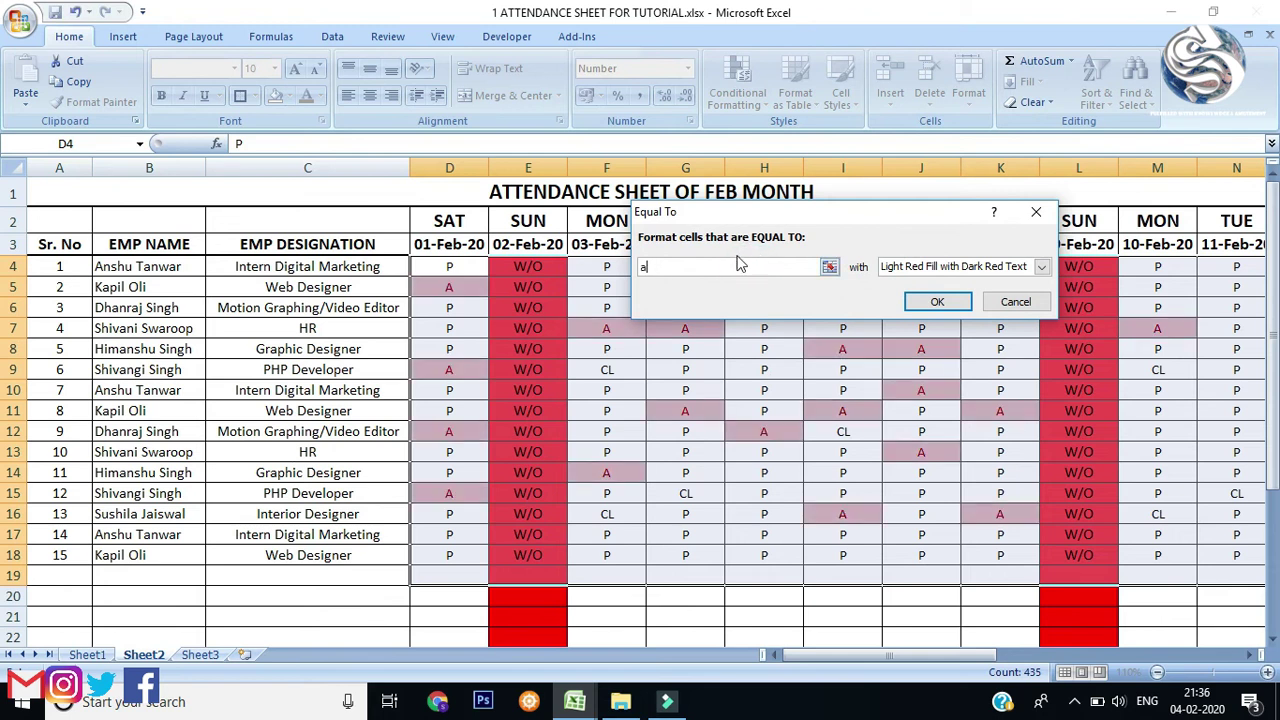
{"action": "type", "text": "A"}
- Try the Yellow Fill with Dark Yellow Text, Green Fill with Dark Green Text and Red Text formats for the A rule
{"action": "left_click", "coordinate": [963, 270]}
{"action": "left_click", "coordinate": [965, 296]}
{"action": "left_click", "coordinate": [964, 268]}
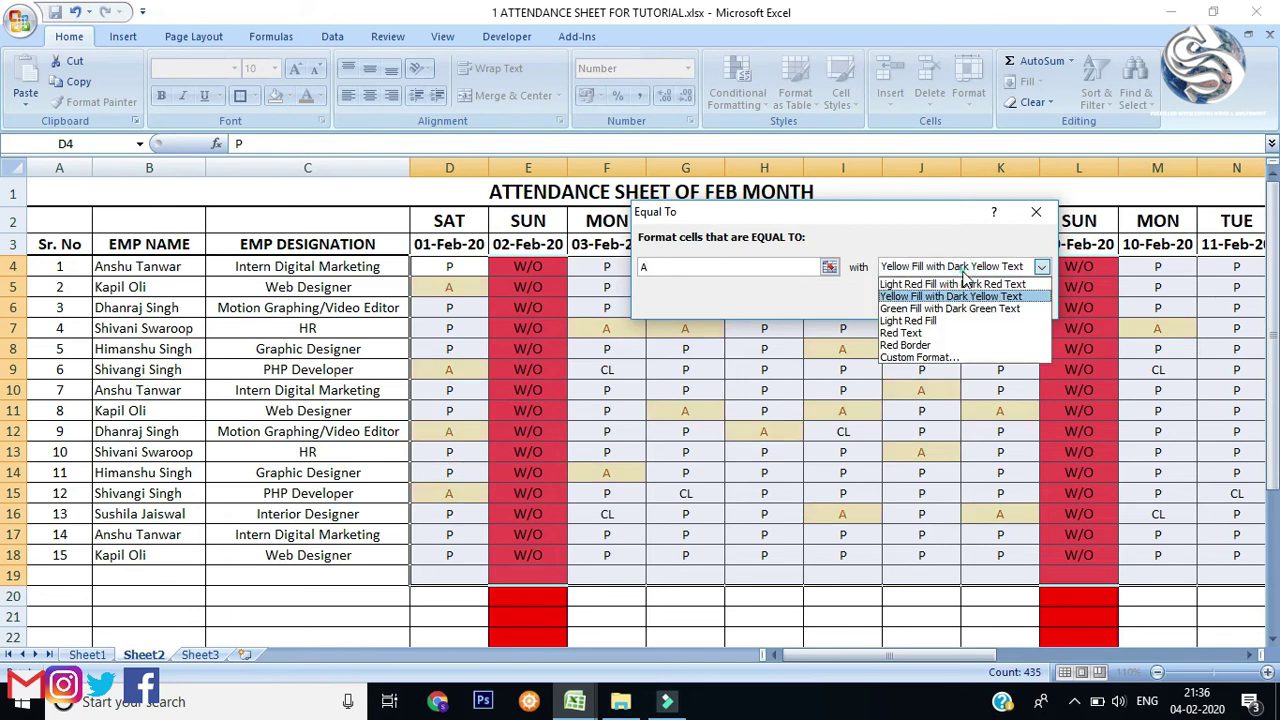
{"action": "left_click", "coordinate": [962, 308]}
{"action": "left_click", "coordinate": [960, 267]}
{"action": "left_click", "coordinate": [960, 330]}
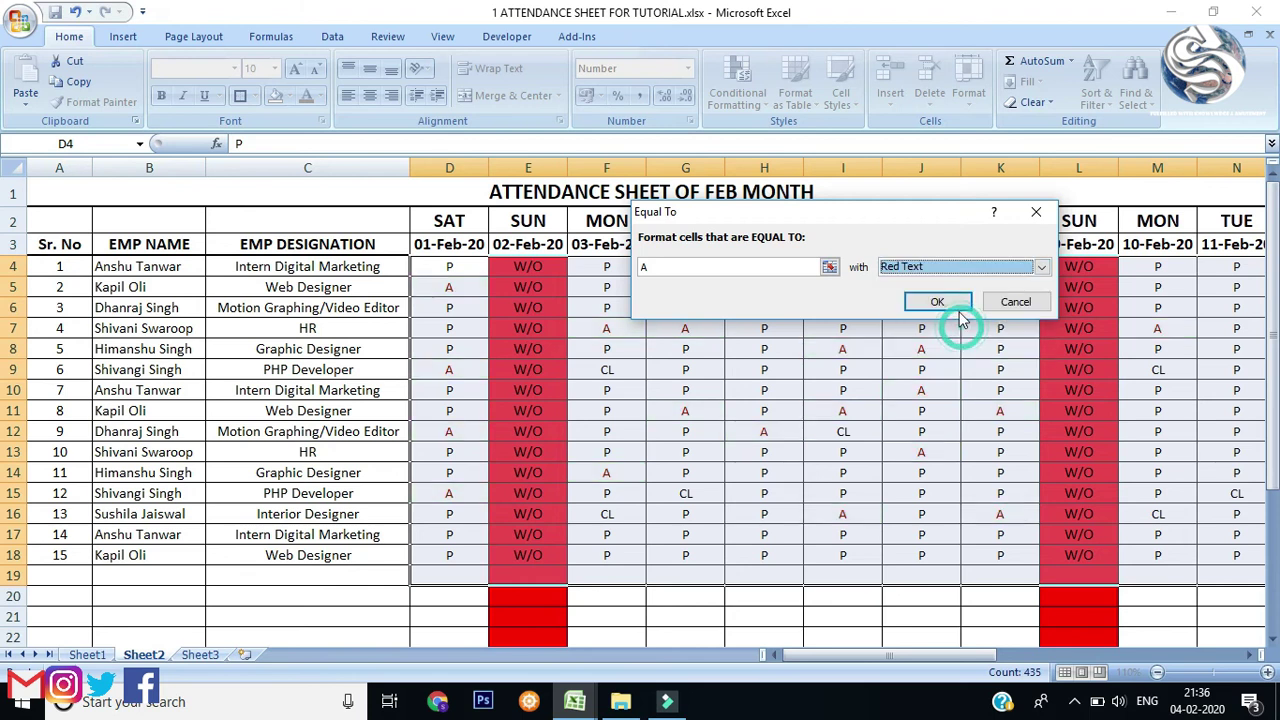
- Set the A rule's format to Light Red Fill with Dark Red Text and apply it
{"action": "left_click", "coordinate": [955, 270]}
{"action": "left_click", "coordinate": [945, 281]}
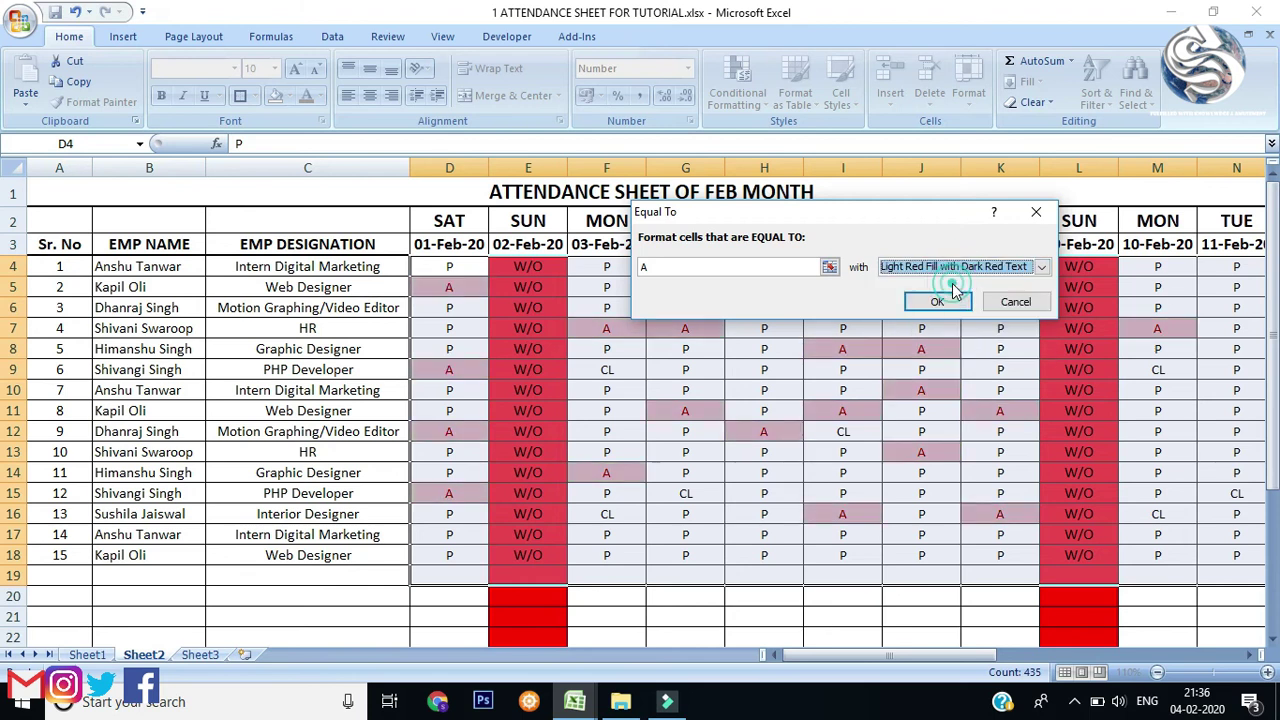
{"action": "left_click", "coordinate": [937, 301]}
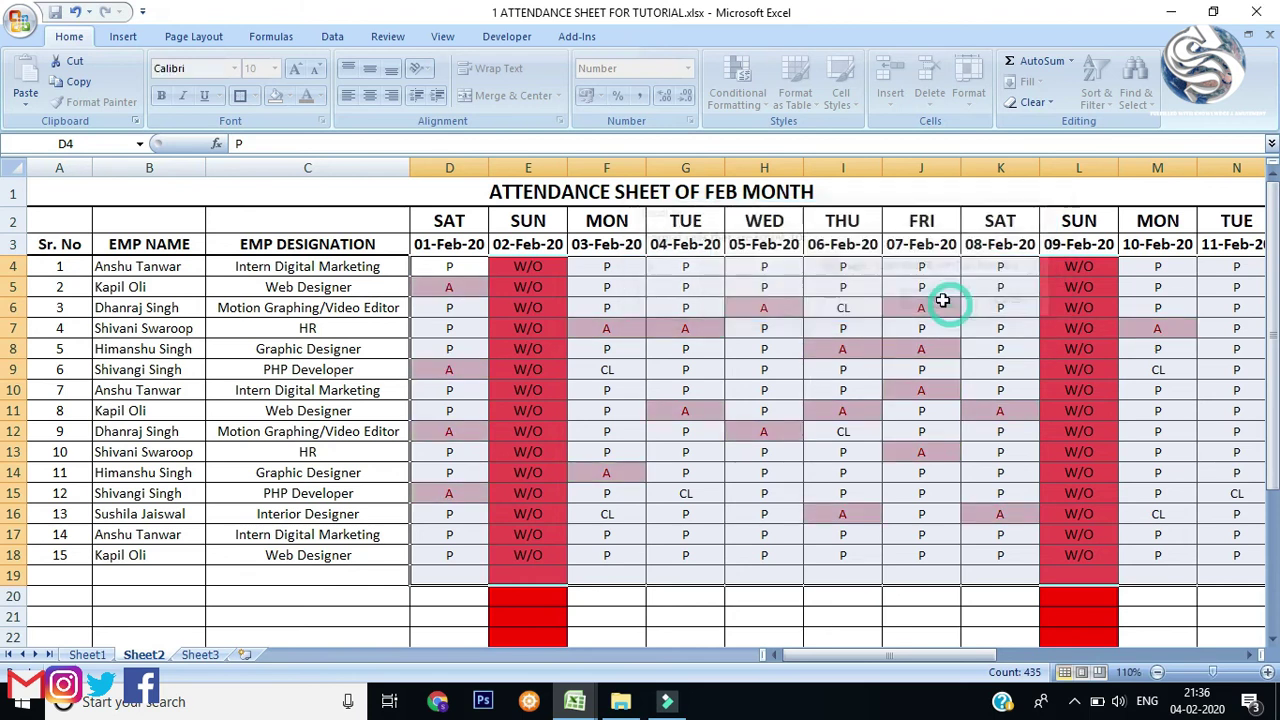
- Examine the highlighted A cells and the CL entries across the attendance grid
{"action": "left_click", "coordinate": [792, 358]}
{"action": "left_click", "coordinate": [906, 328]}
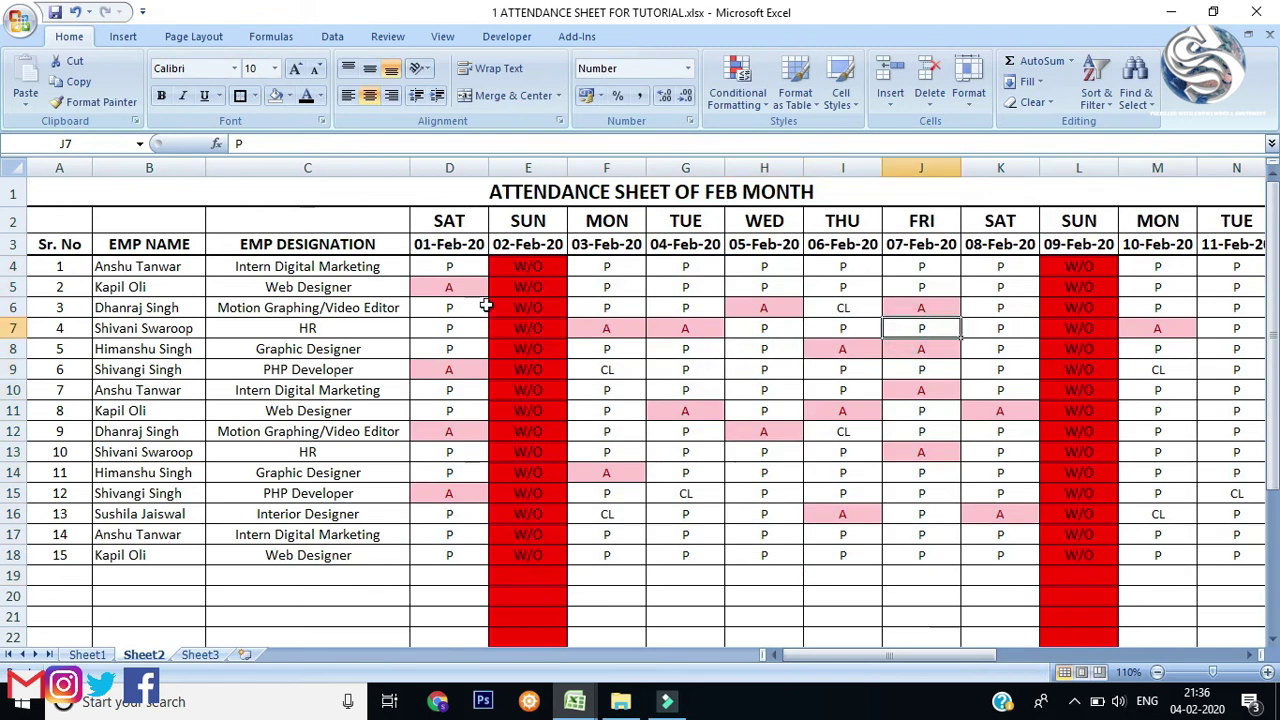
{"action": "left_click_drag", "start_coordinate": [449, 266], "coordinate": [842, 462]}
{"action": "left_click", "coordinate": [963, 471]}
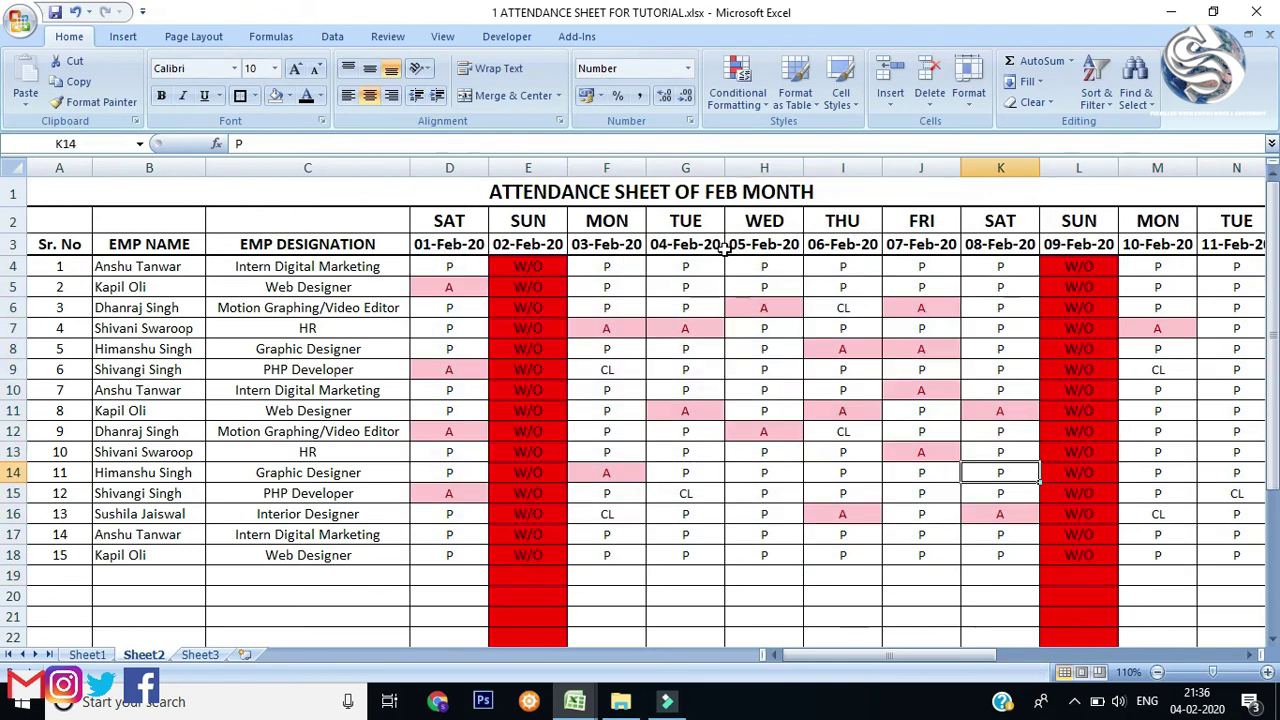
{"action": "left_click", "coordinate": [640, 365]}
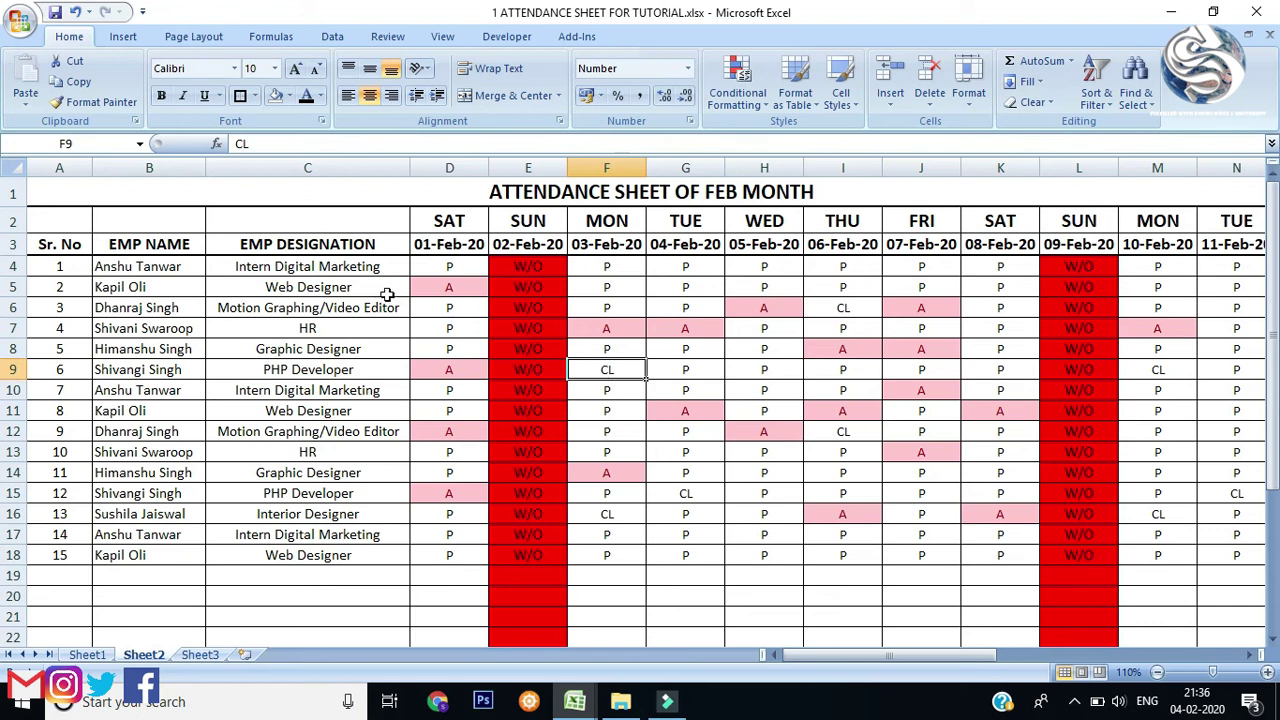
{"action": "left_click", "coordinate": [893, 305]}
{"action": "left_click", "coordinate": [634, 371]}
{"action": "left_click", "coordinate": [626, 512]}
{"action": "left_click", "coordinate": [679, 487]}
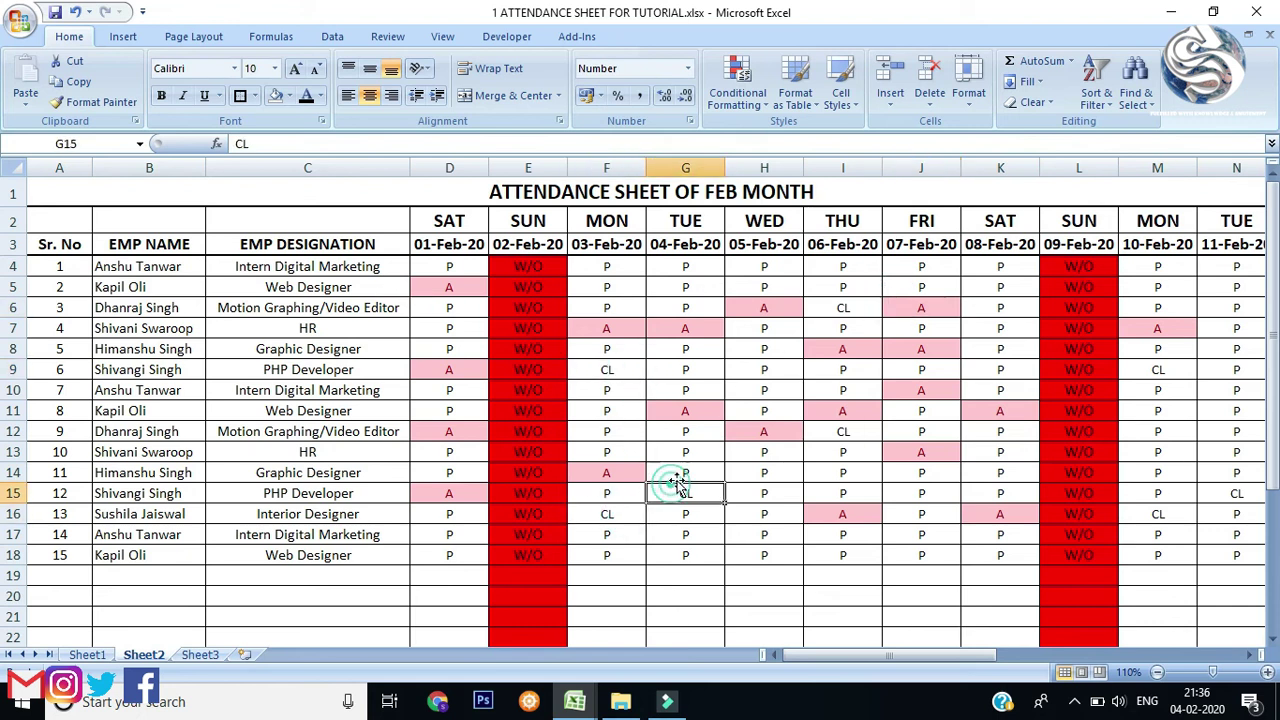
{"action": "left_click", "coordinate": [821, 428]}
- Create an Equal To highlight rule for the value CL on the attendance cells D4 to AF19
{"action": "left_click_drag", "start_coordinate": [566, 306], "coordinate": [1088, 583]}
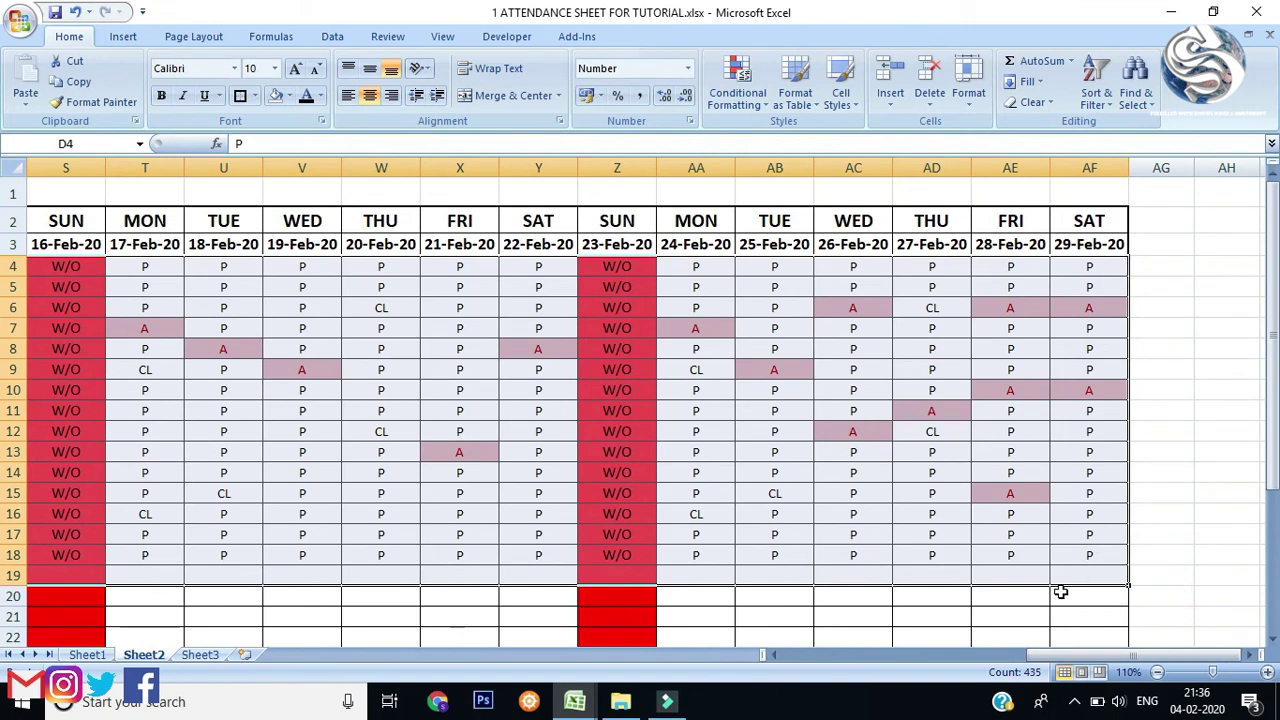
{"action": "left_click_drag", "start_coordinate": [1080, 660], "coordinate": [828, 658]}
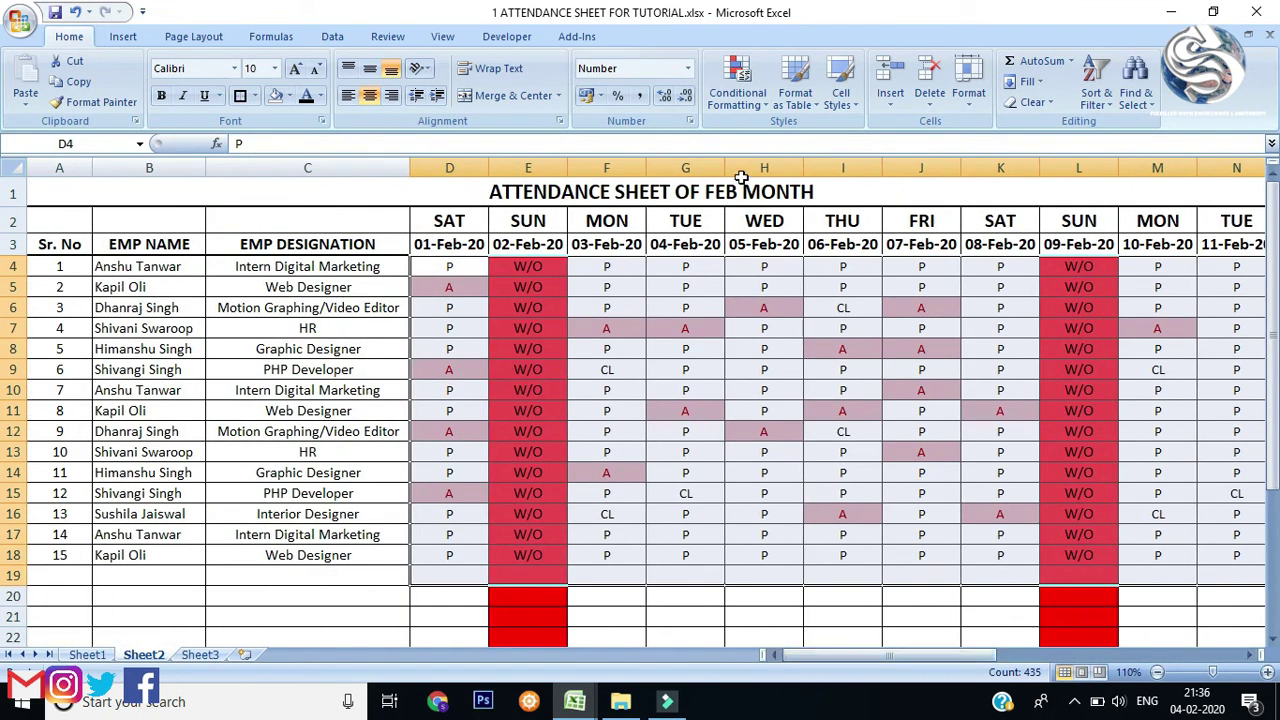
{"action": "left_click", "coordinate": [738, 92]}
{"action": "mouse_move", "coordinate": [775, 135]}
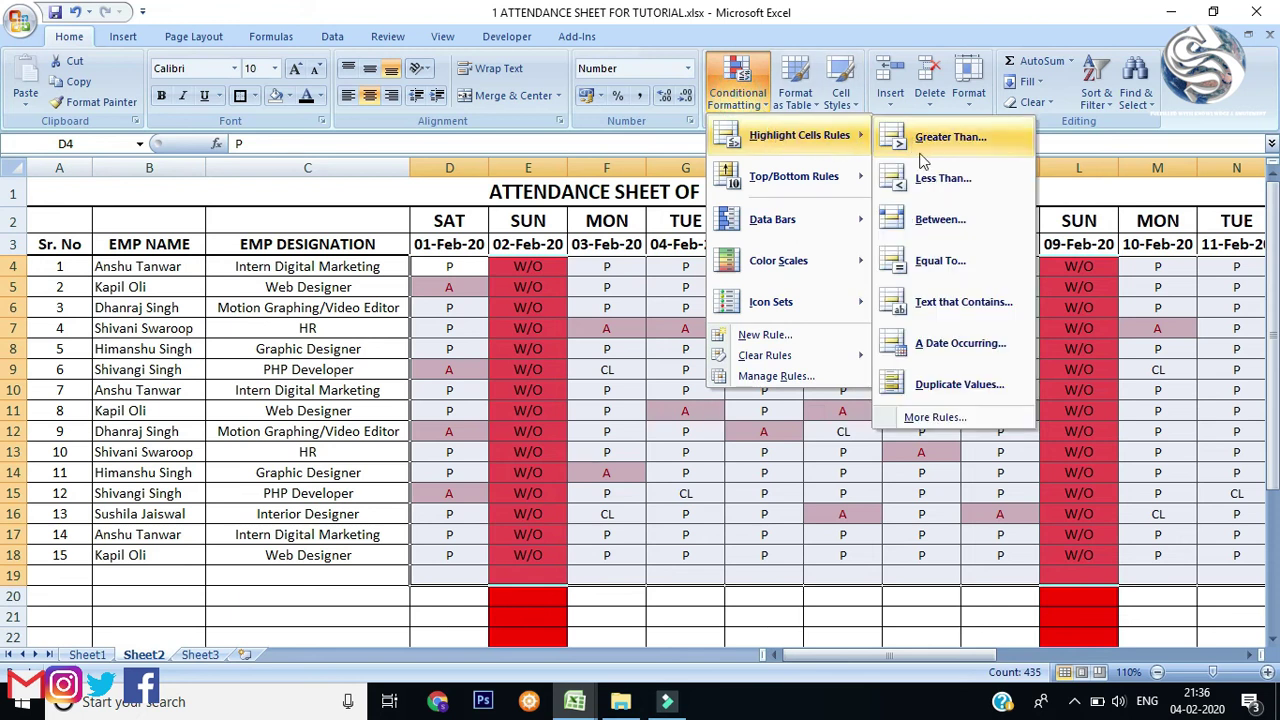
{"action": "left_click", "coordinate": [938, 260]}
{"action": "type", "text": "CL"}
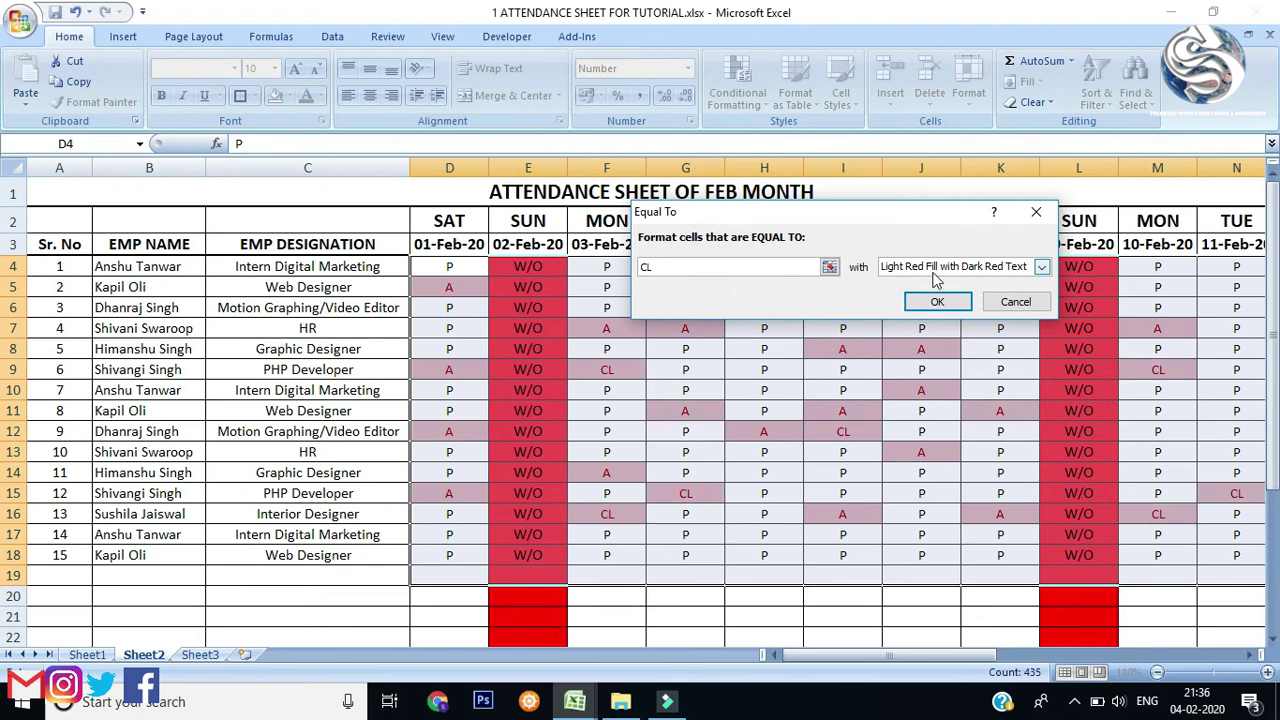
- Try the Light Red Fill and Red Border formats for the CL rule
{"action": "left_click", "coordinate": [932, 268]}
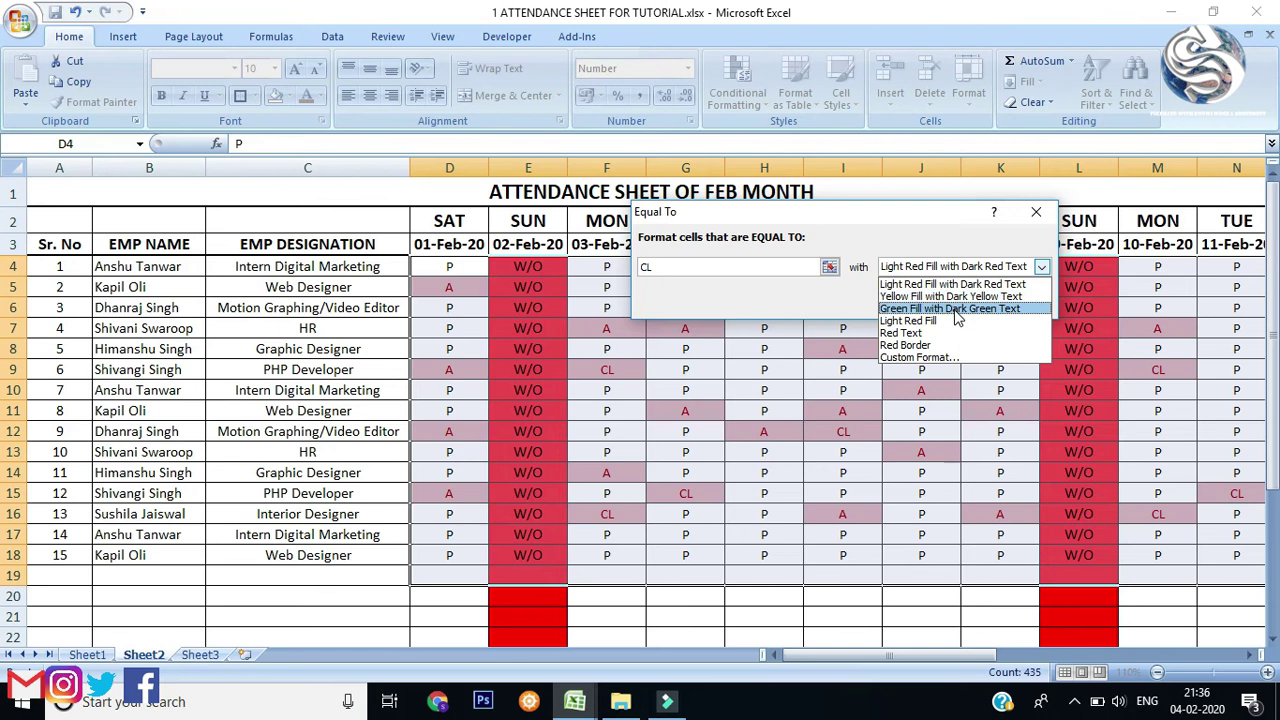
{"action": "left_click", "coordinate": [938, 320]}
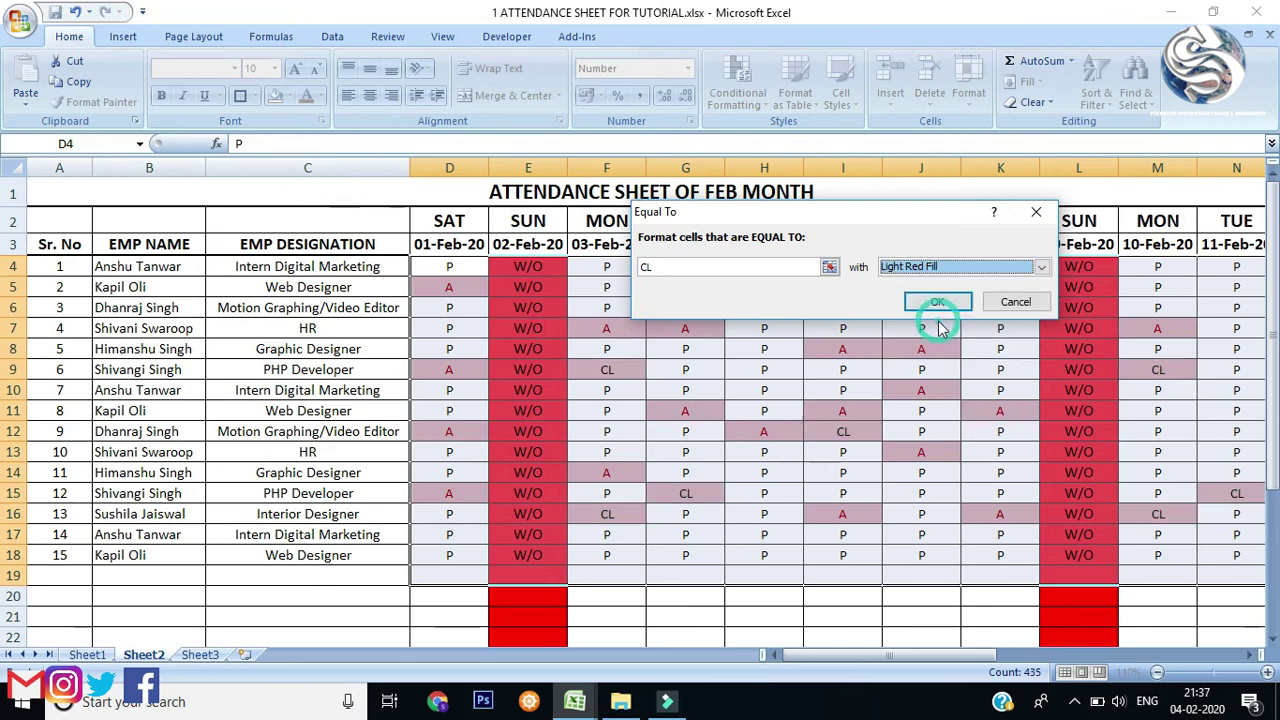
{"action": "left_click", "coordinate": [946, 268]}
{"action": "left_click", "coordinate": [946, 345]}
- Give the CL rule a custom format with a yellow background fill and apply it
{"action": "left_click", "coordinate": [950, 268]}
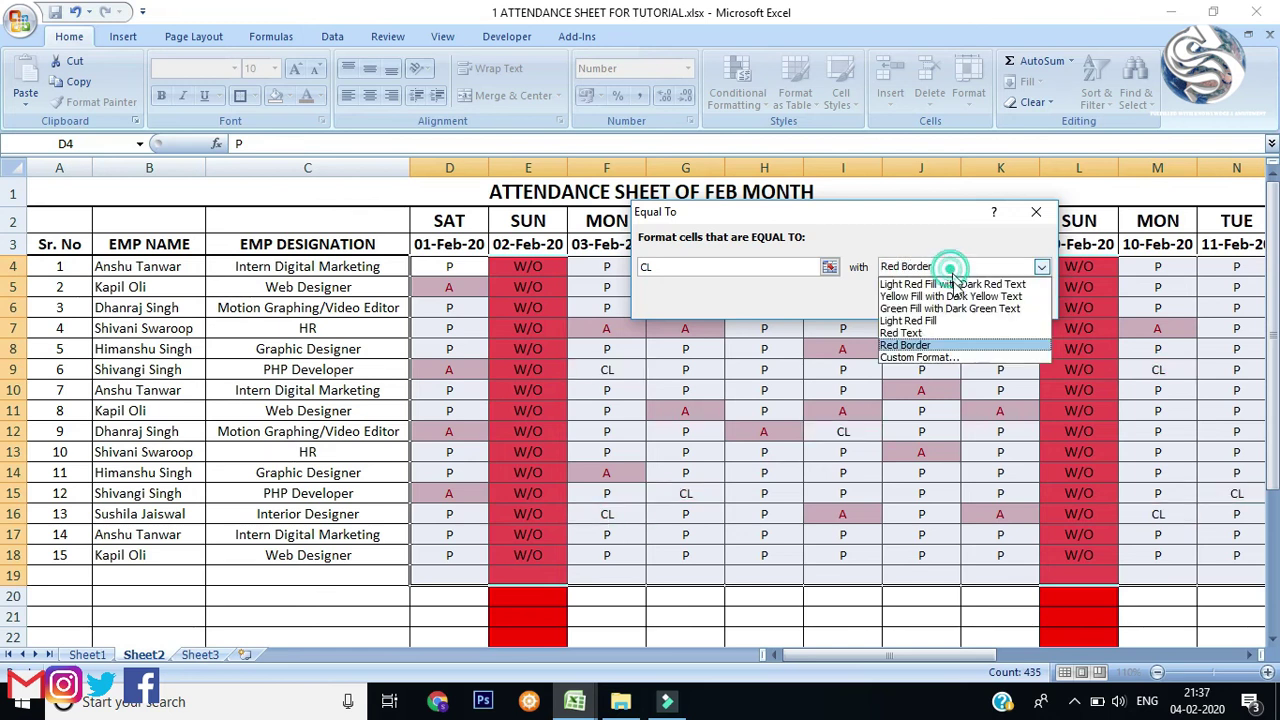
{"action": "left_click", "coordinate": [953, 357]}
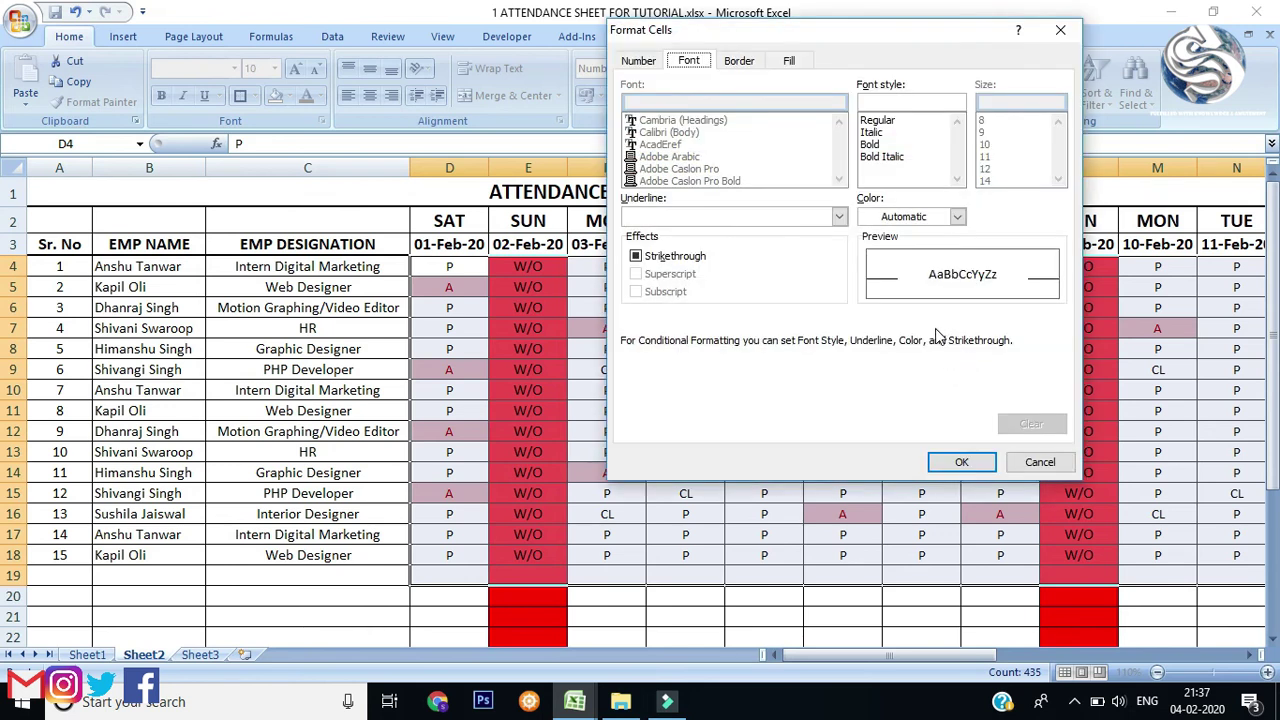
{"action": "left_click", "coordinate": [739, 61]}
{"action": "left_click", "coordinate": [789, 61]}
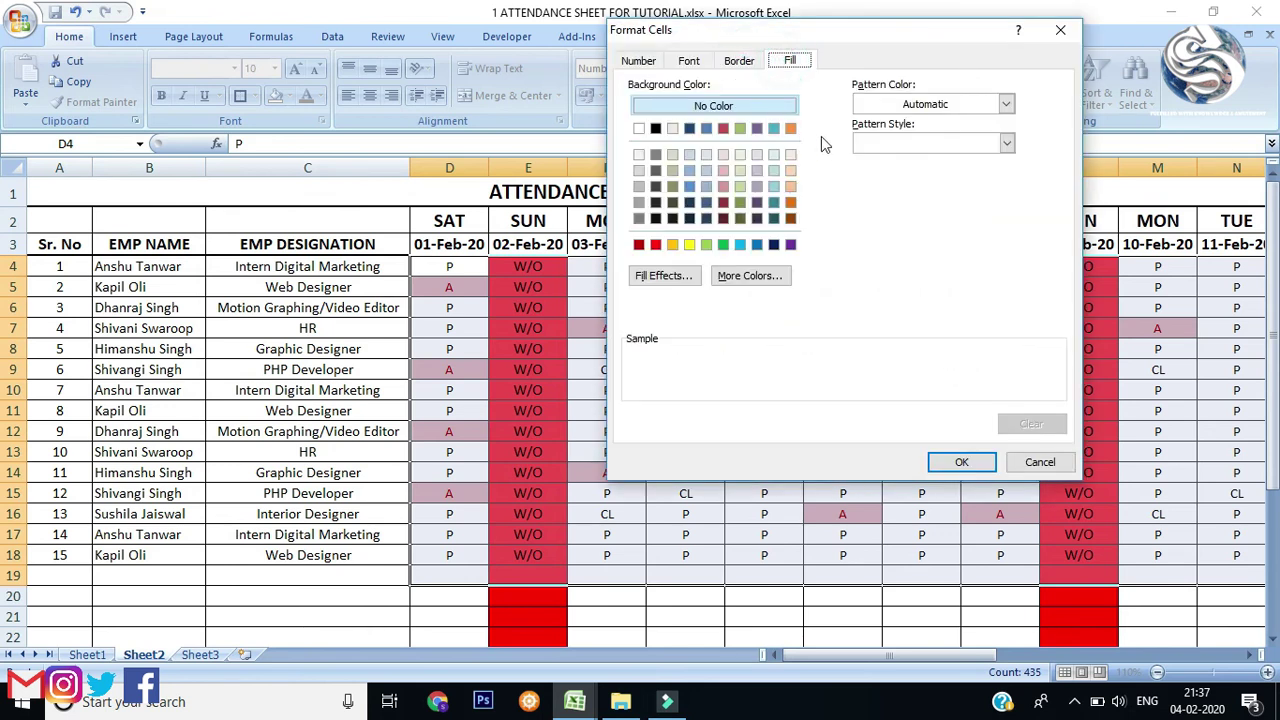
{"action": "left_click", "coordinate": [757, 245]}
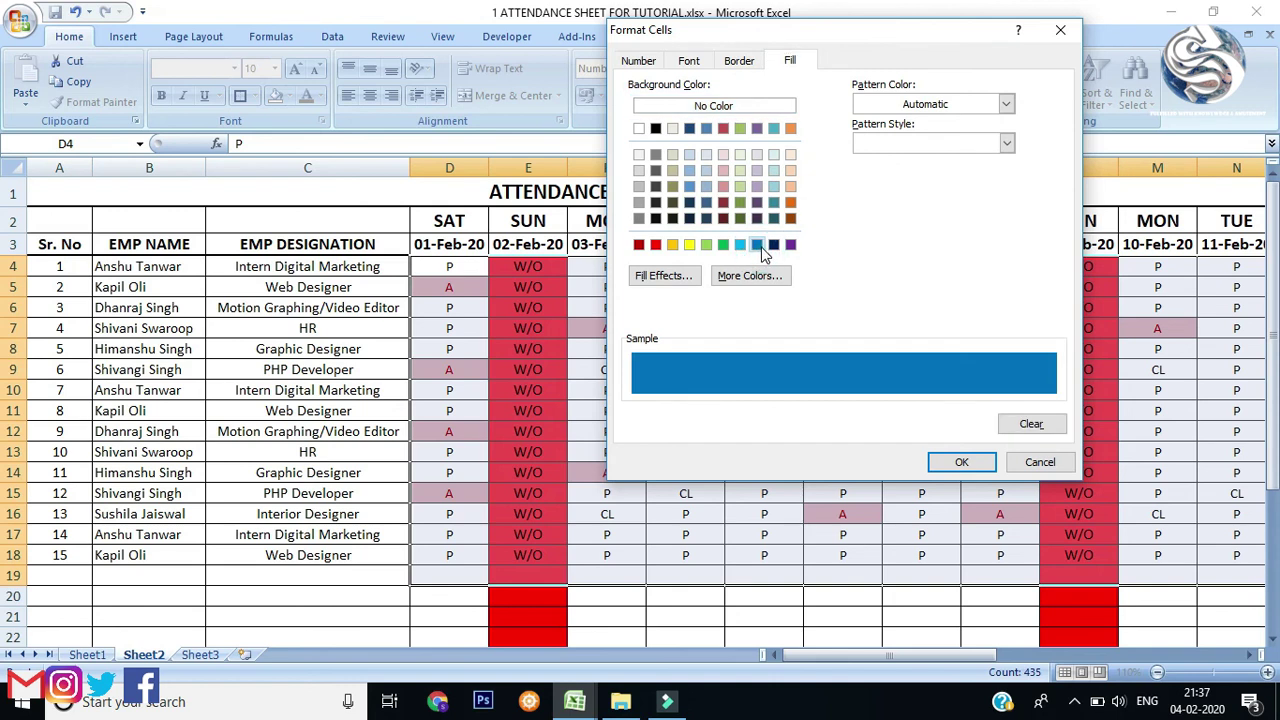
{"action": "left_click", "coordinate": [688, 248]}
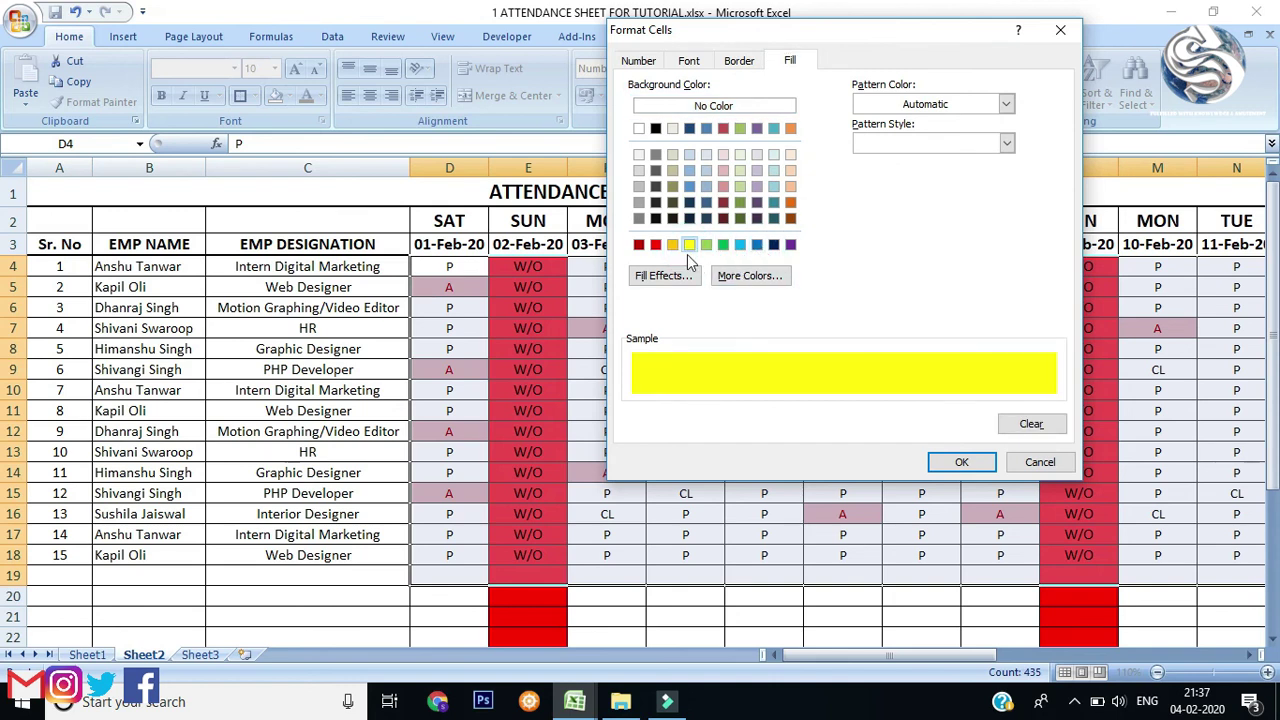
{"action": "left_click", "coordinate": [958, 463]}
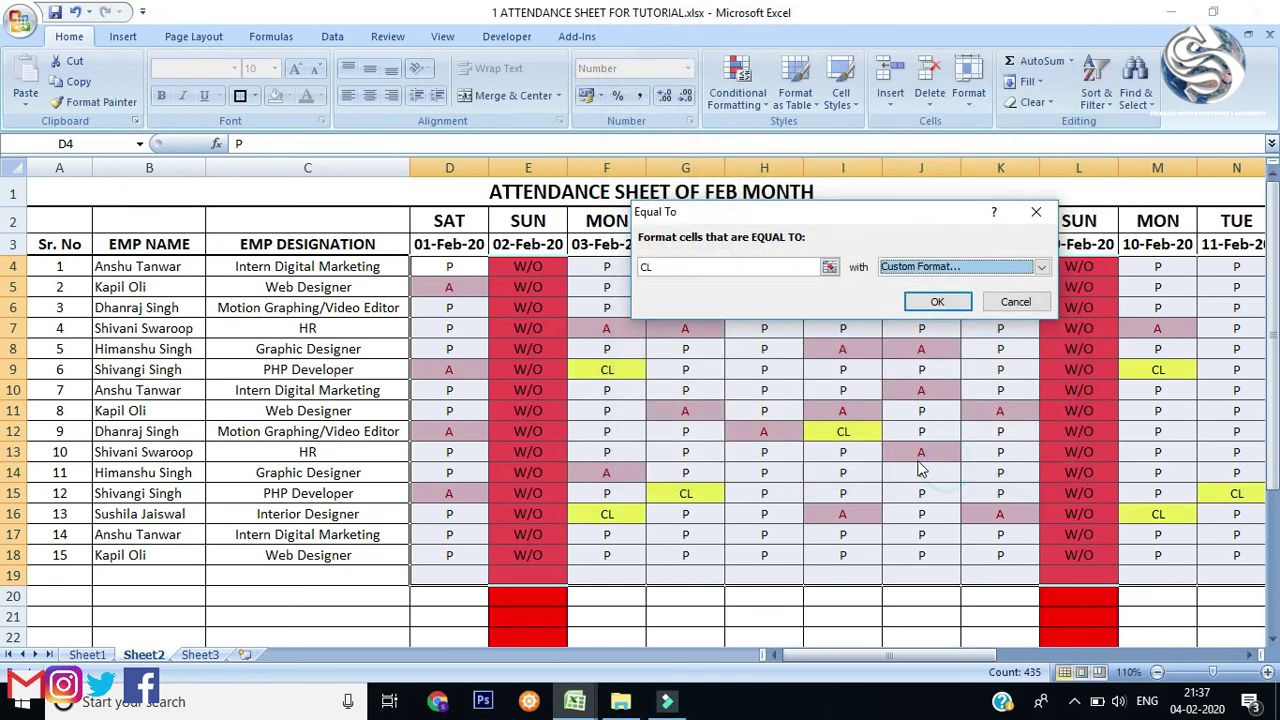
{"action": "left_click", "coordinate": [938, 303]}
- Check the highlighting of the CL, A and P entries across the attendance grid
{"action": "left_click", "coordinate": [843, 431]}
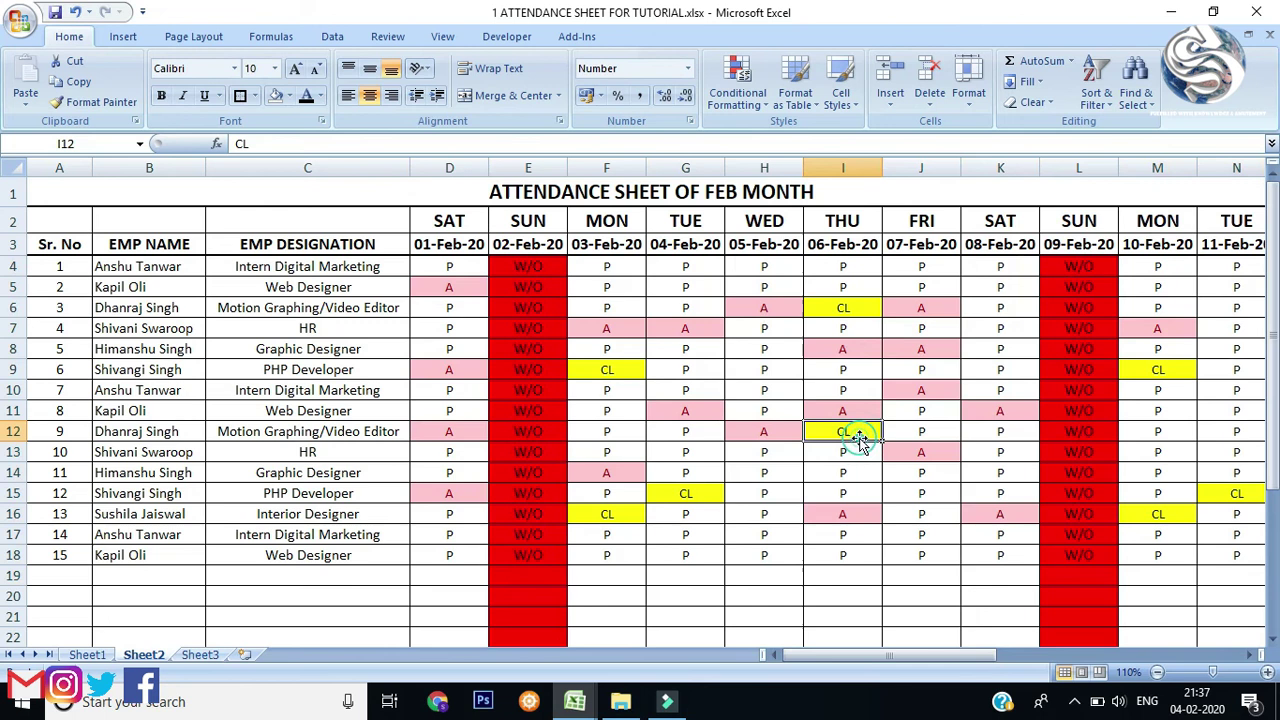
{"action": "left_click", "coordinate": [685, 349]}
{"action": "left_click_drag", "start_coordinate": [452, 268], "coordinate": [1171, 557]}
{"action": "left_click", "coordinate": [1171, 555]}
{"action": "left_click_drag", "start_coordinate": [1180, 452], "coordinate": [393, 489]}
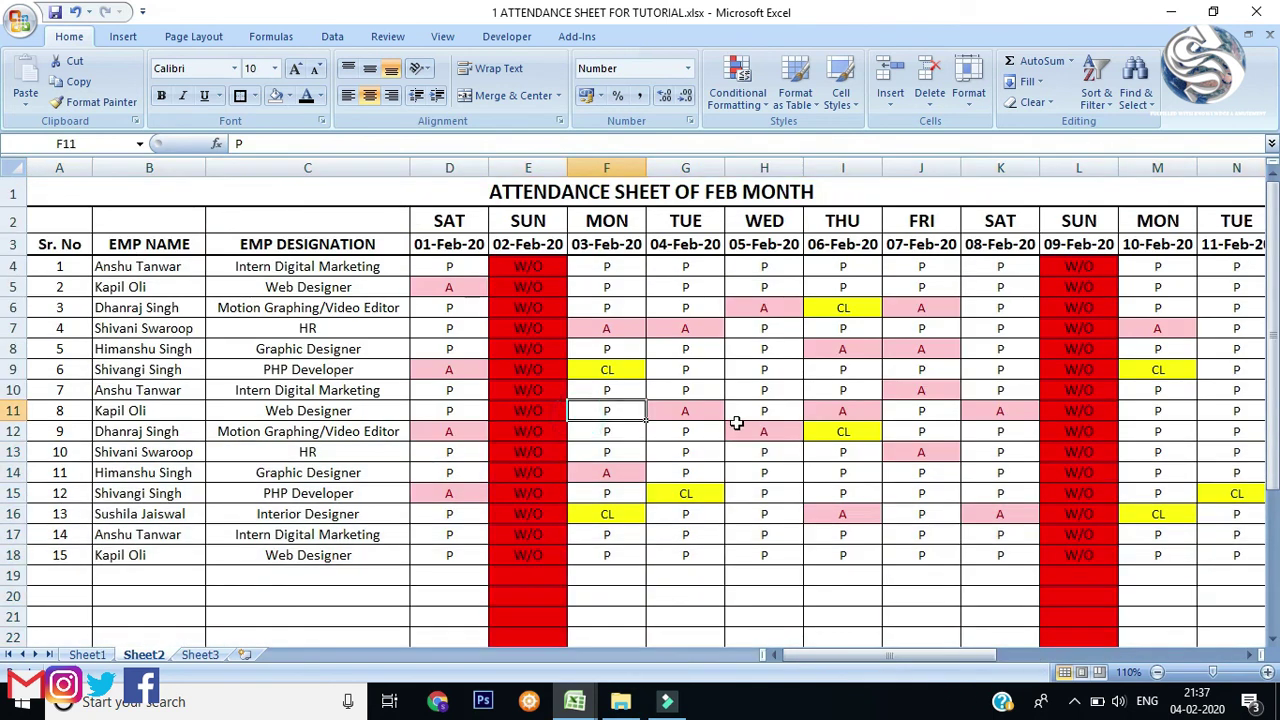
{"action": "left_click", "coordinate": [737, 425]}
- Select the header row cells A3 to AF3 and open the fill colour choices for them
{"action": "left_click_drag", "start_coordinate": [40, 240], "coordinate": [928, 262]}
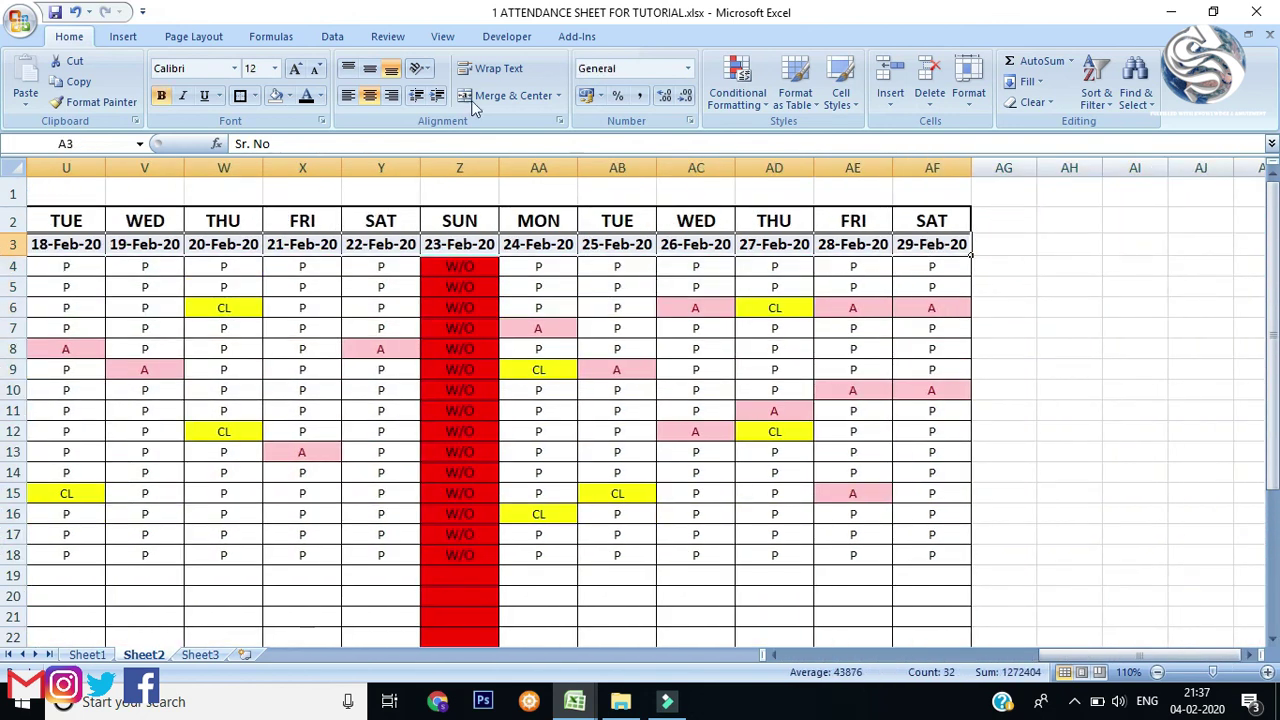
{"action": "left_click", "coordinate": [289, 97]}
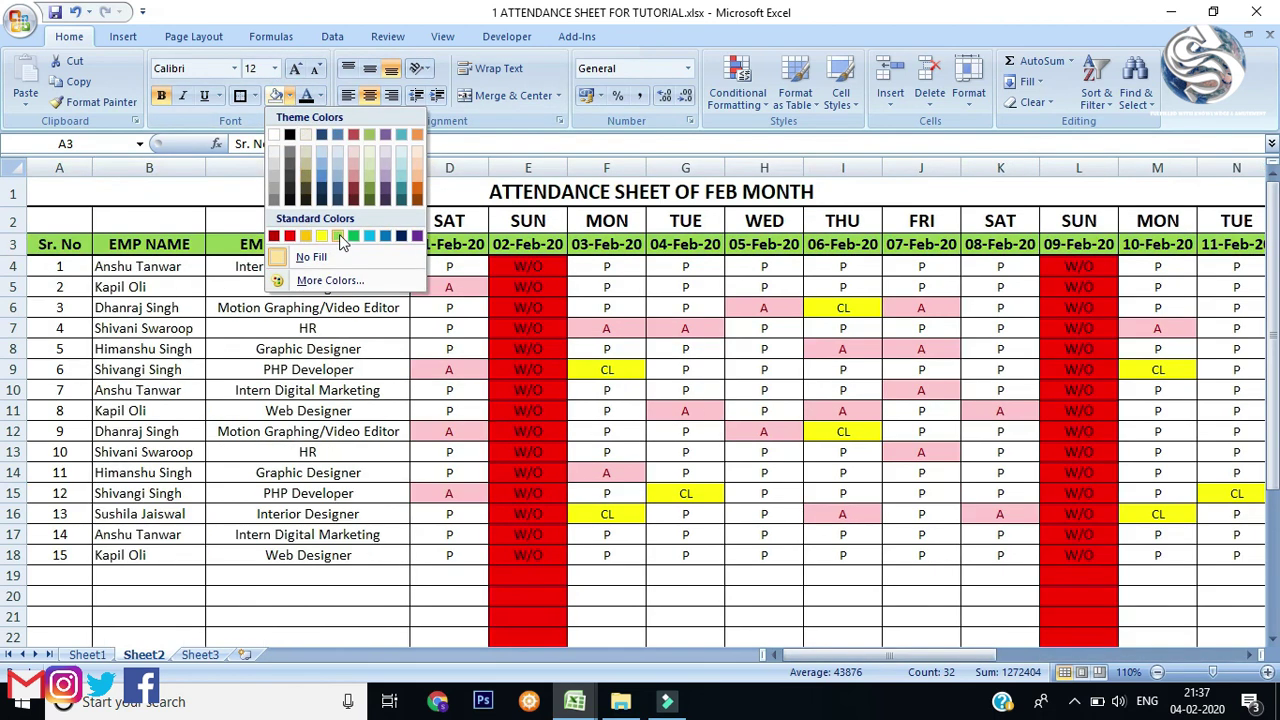